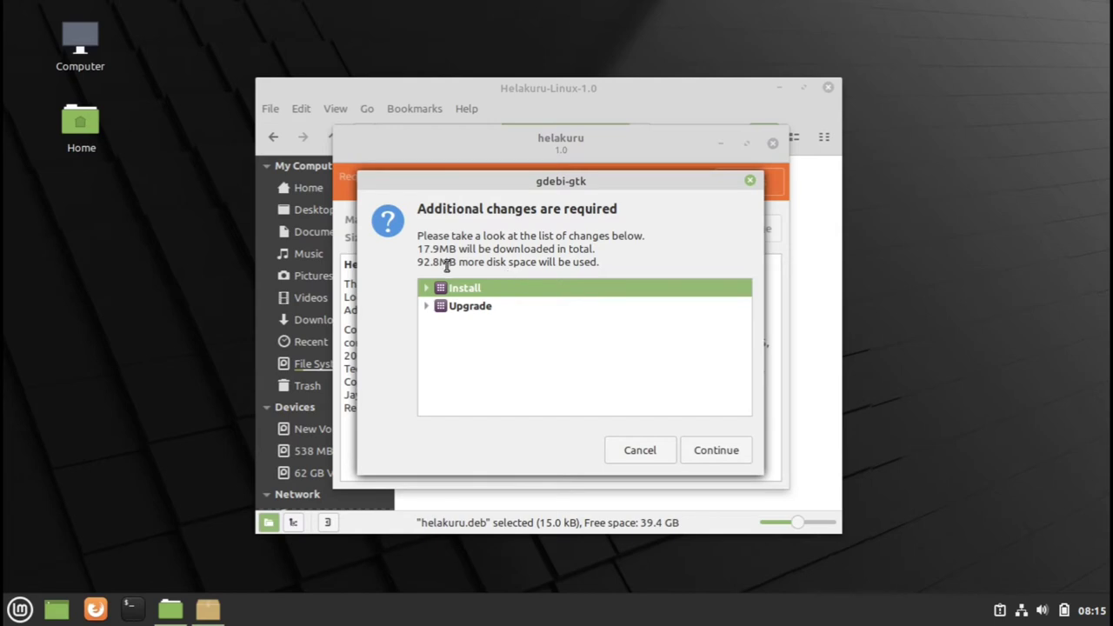
Try to install the helakuru package with its additional packages, entering the account password in the authentication prompt.
{"action": "left_click", "coordinate": [427, 289]}
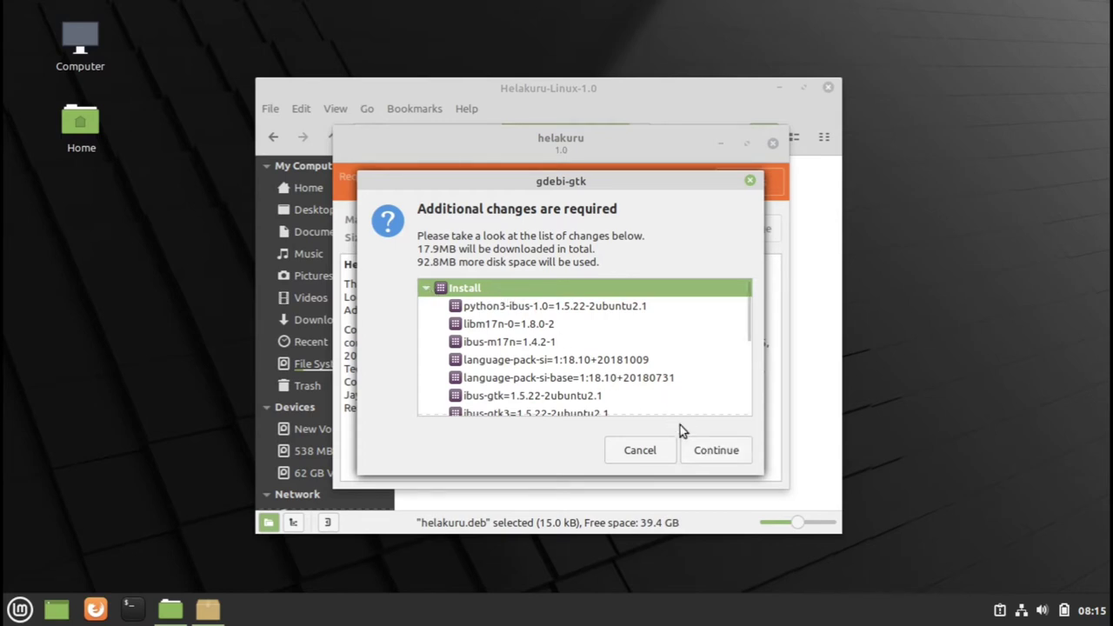
{"action": "left_click", "coordinate": [714, 450]}
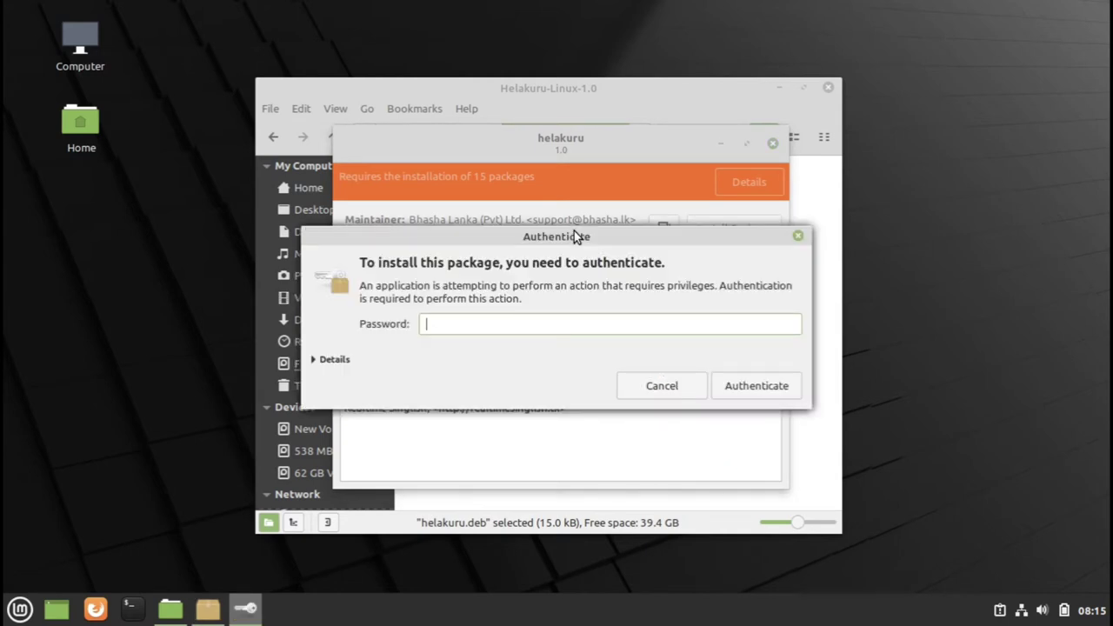
{"action": "type", "text": "••••••"}
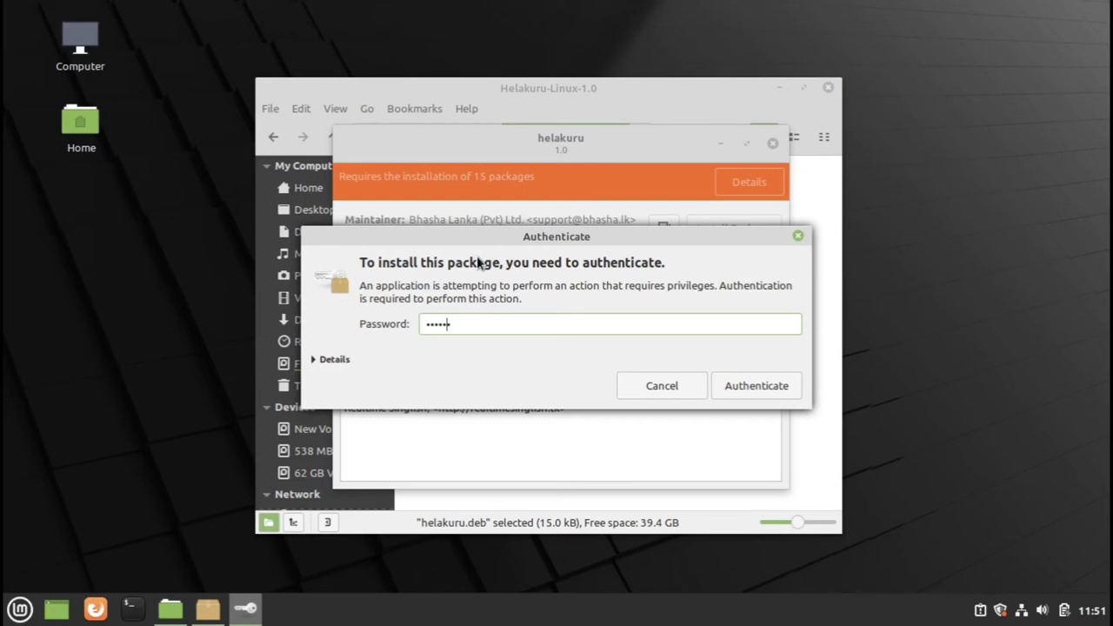
{"action": "left_click", "coordinate": [798, 236]}
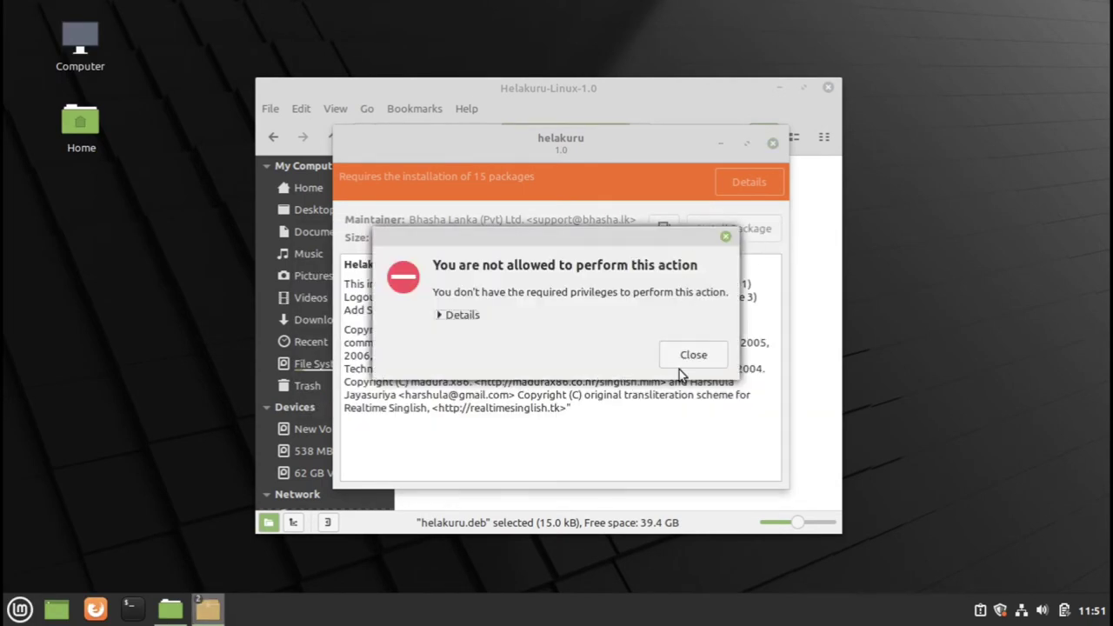
{"action": "left_click", "coordinate": [693, 355]}
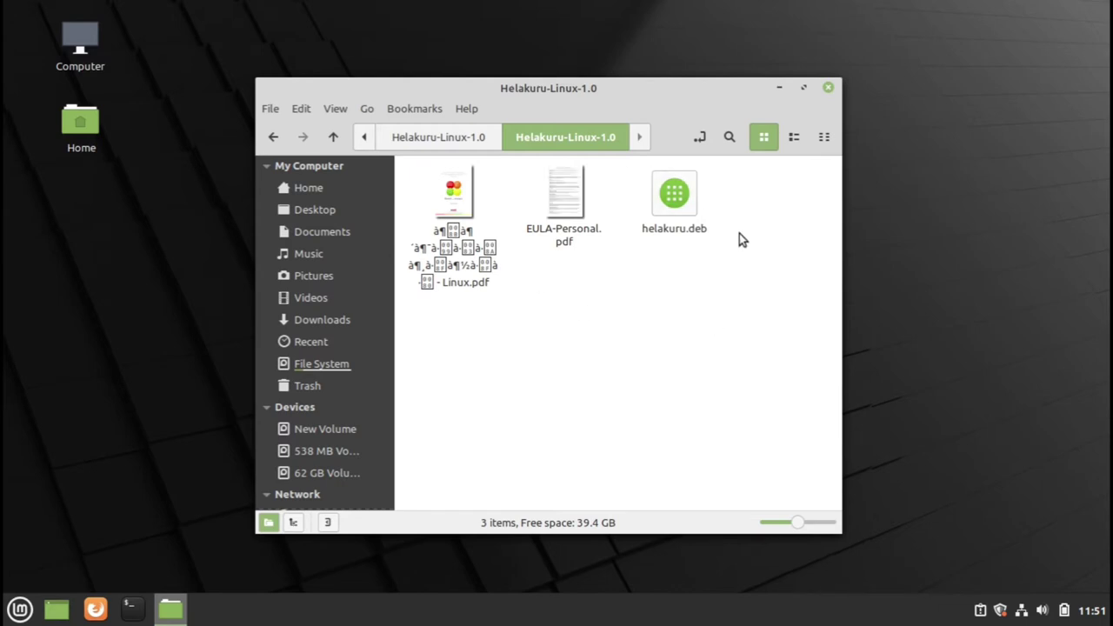
Open a maximized terminal in the Helakuru-Linux-1.0 folder and enlarge its text one level.
{"action": "right_click", "coordinate": [623, 383]}
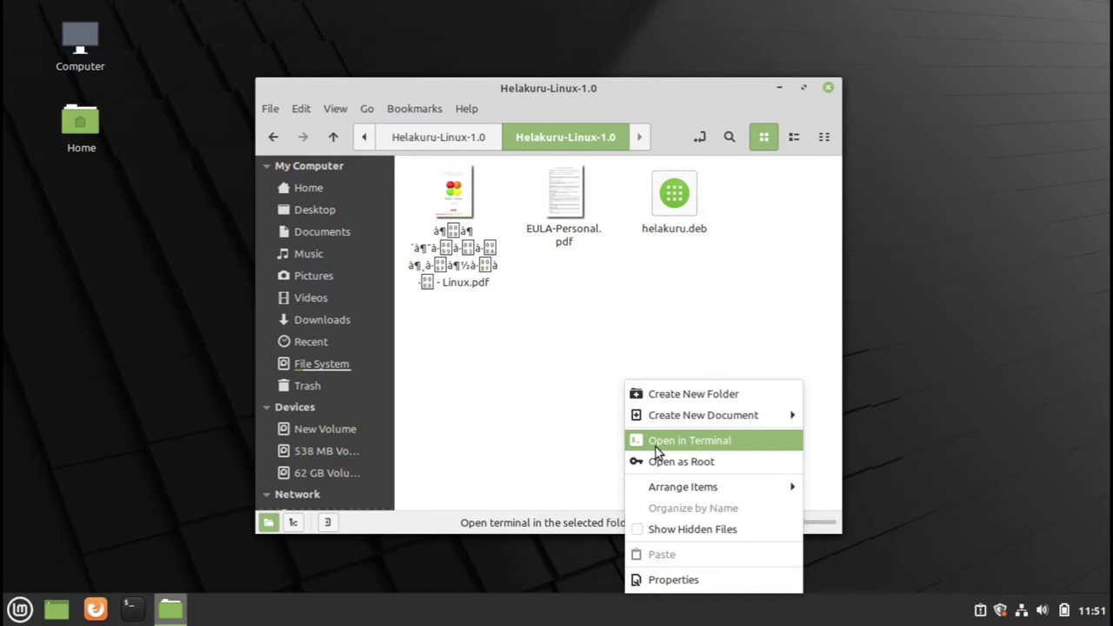
{"action": "left_click", "coordinate": [732, 442]}
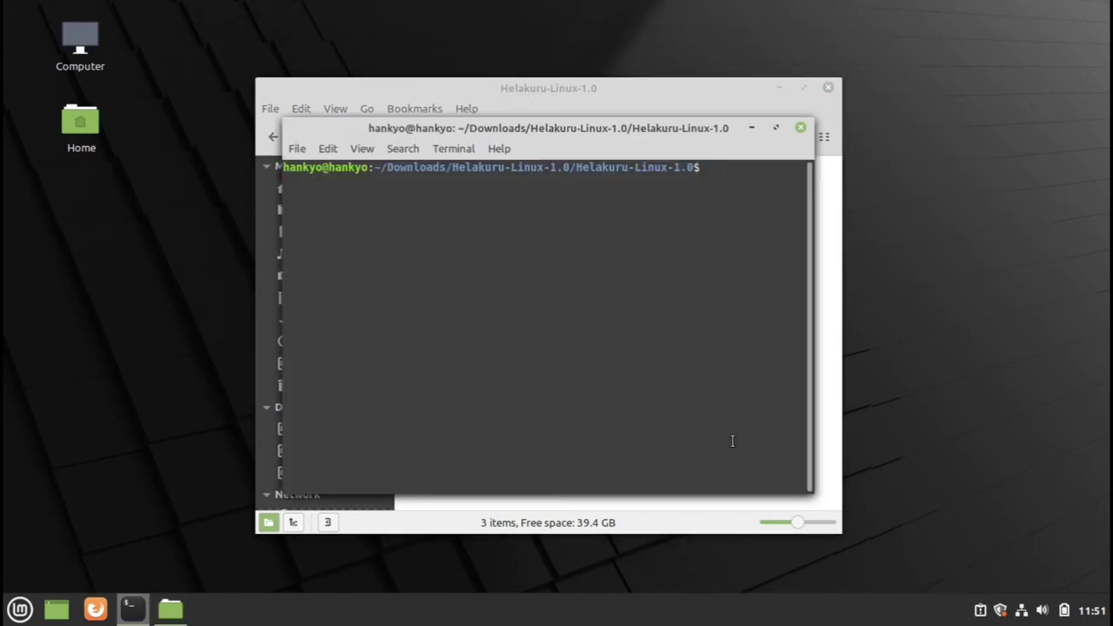
{"action": "left_click", "coordinate": [790, 129]}
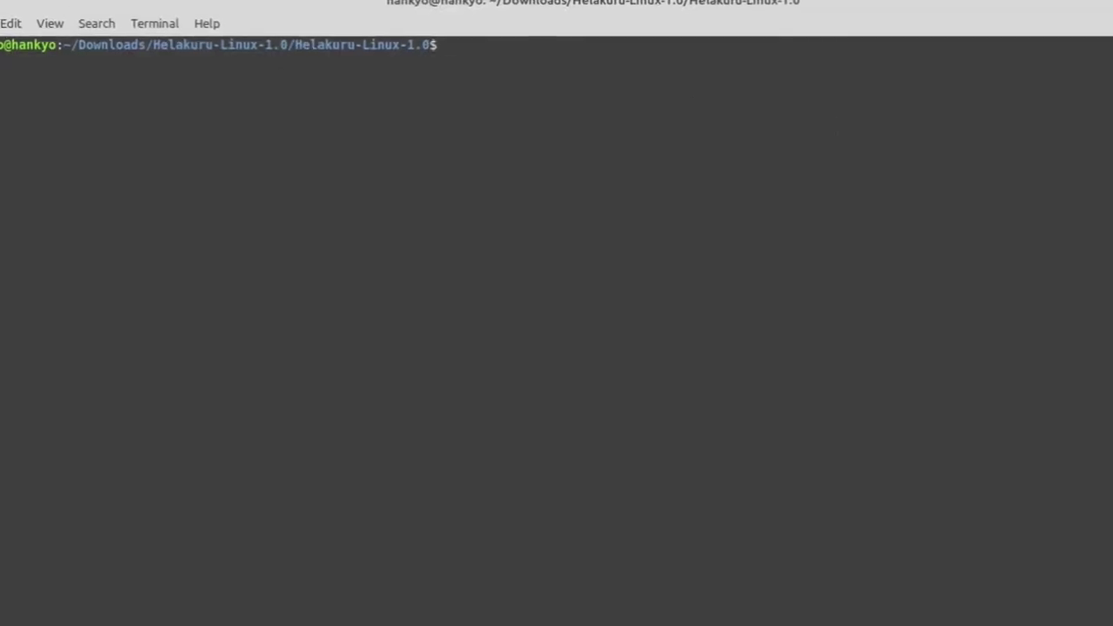
{"action": "left_click", "coordinate": [47, 28]}
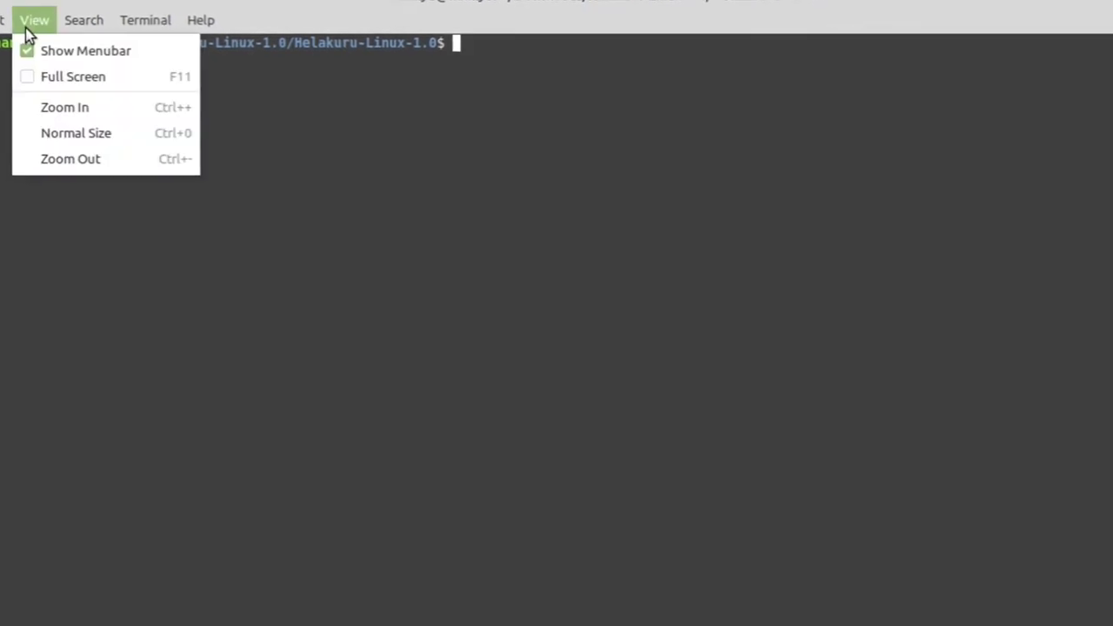
{"action": "left_click", "coordinate": [71, 111]}
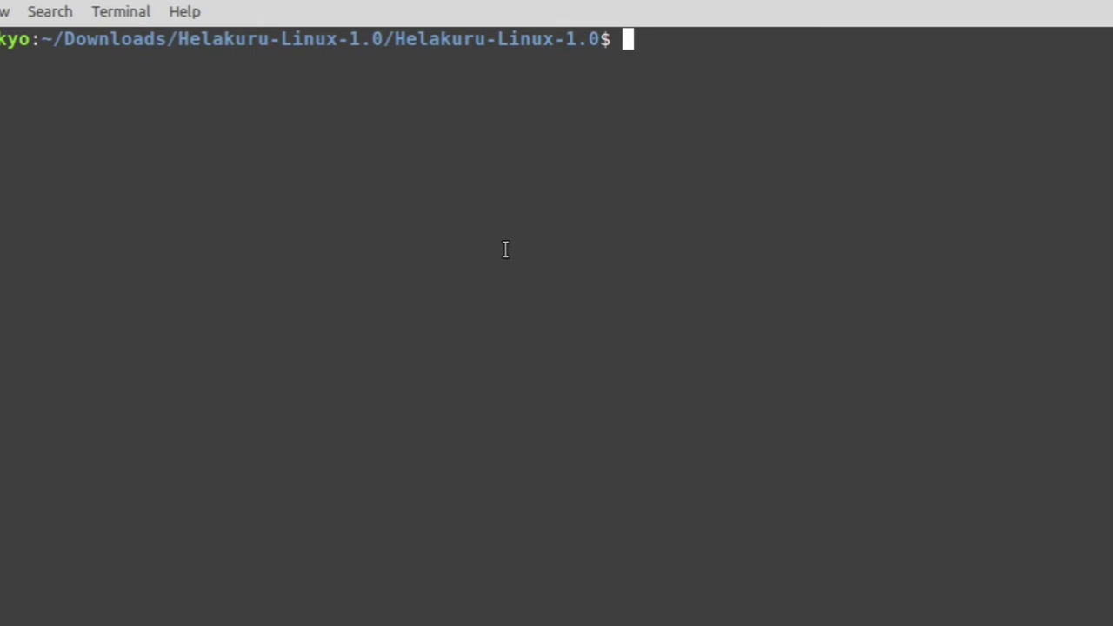
Run the command sudo apt install ./helakuru.deb, checking the package file name in the folder window.
{"action": "type", "text": "sudo "}
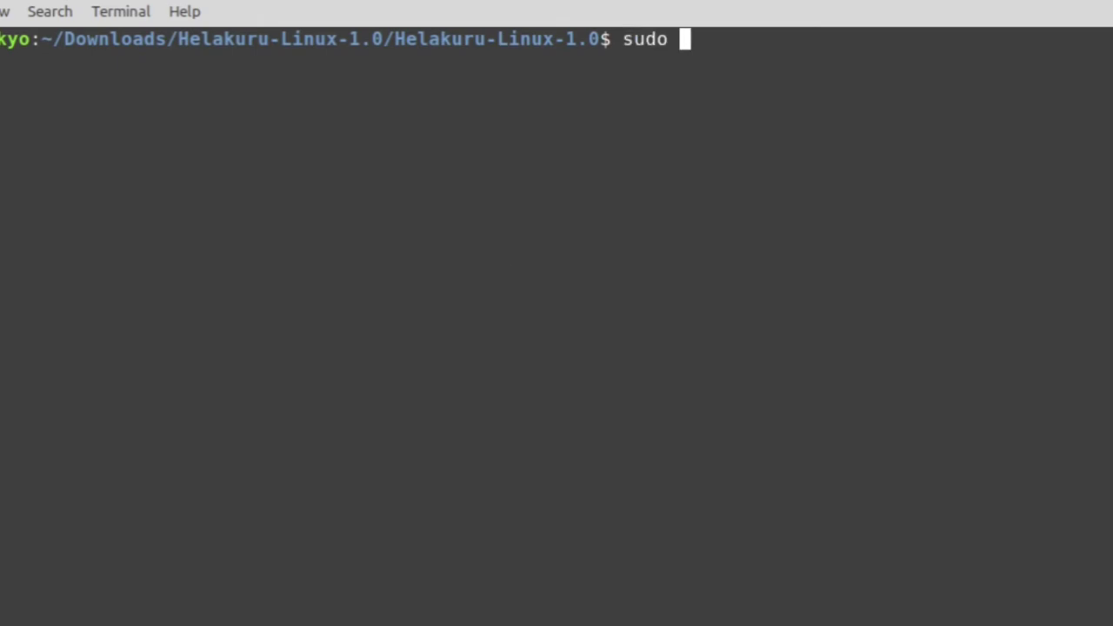
{"action": "type", "text": "apt "}
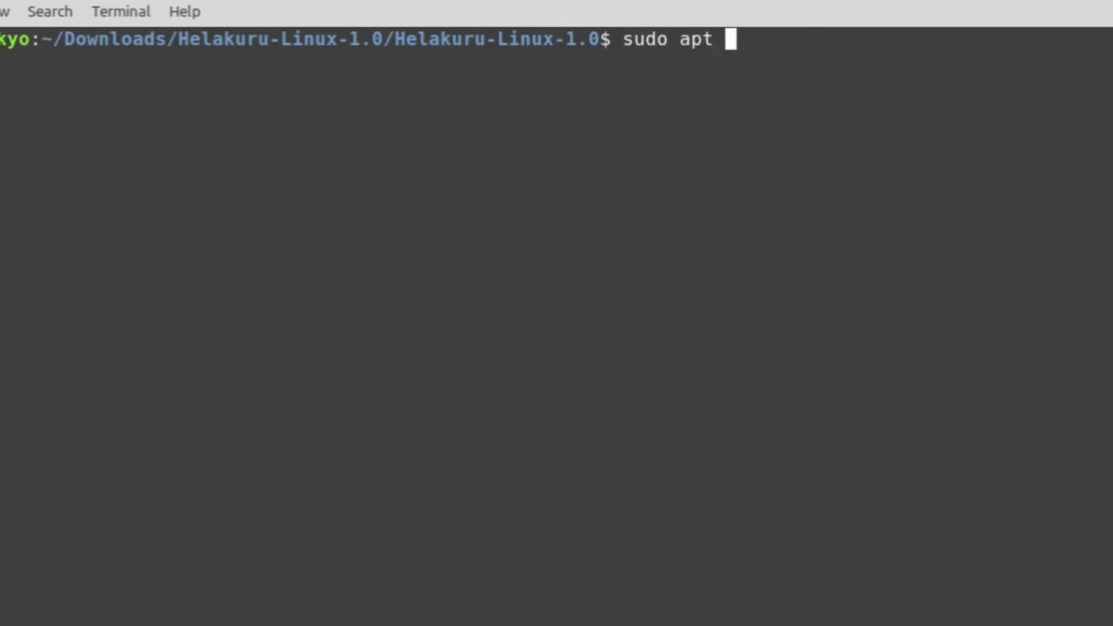
{"action": "type", "text": "ins"}
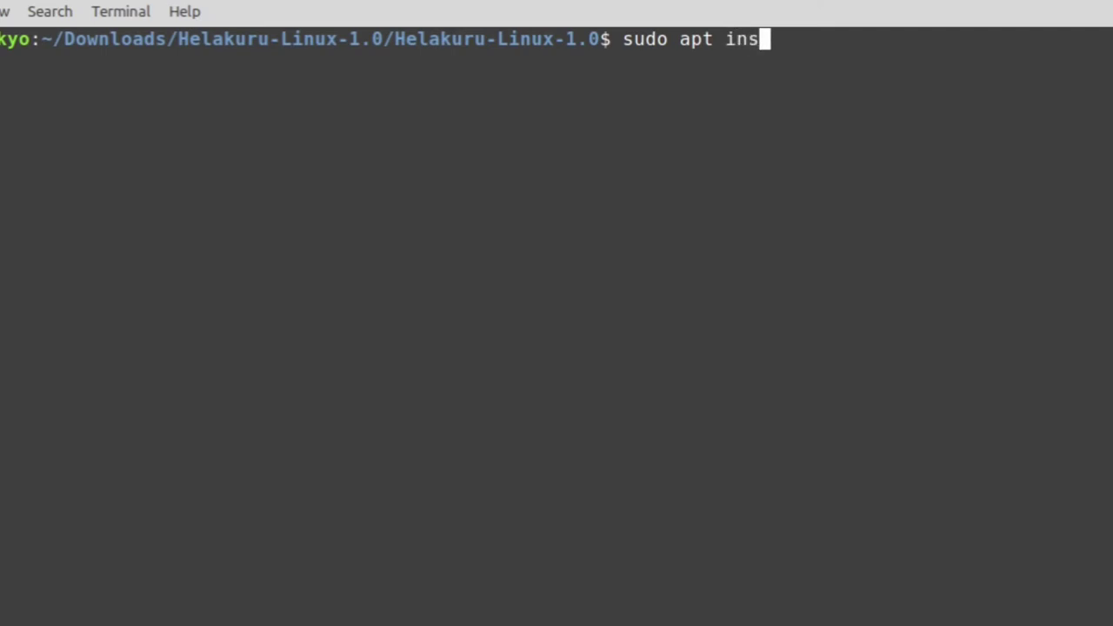
{"action": "type", "text": "tall "}
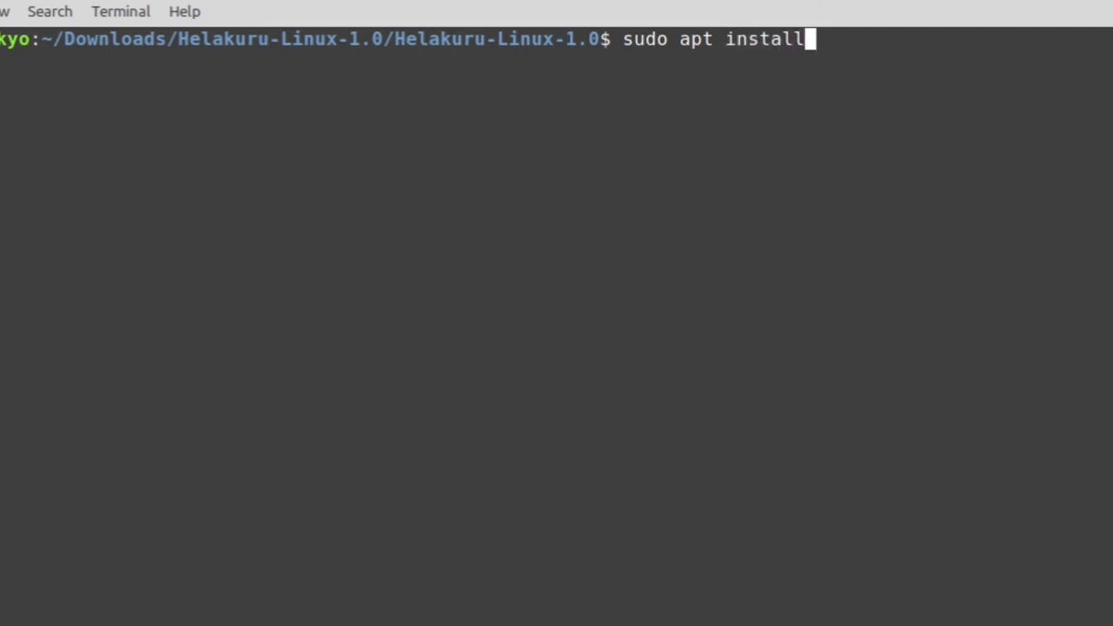
{"action": "type", "text": "./"}
{"action": "key", "text": "alt+Tab"}
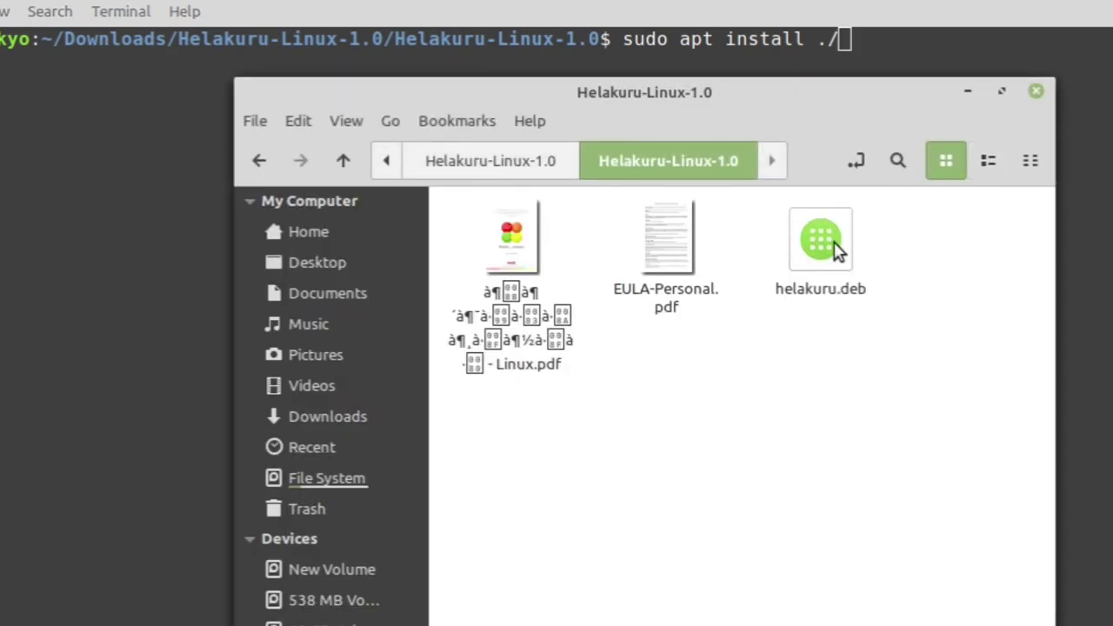
{"action": "key", "text": "alt+Tab"}
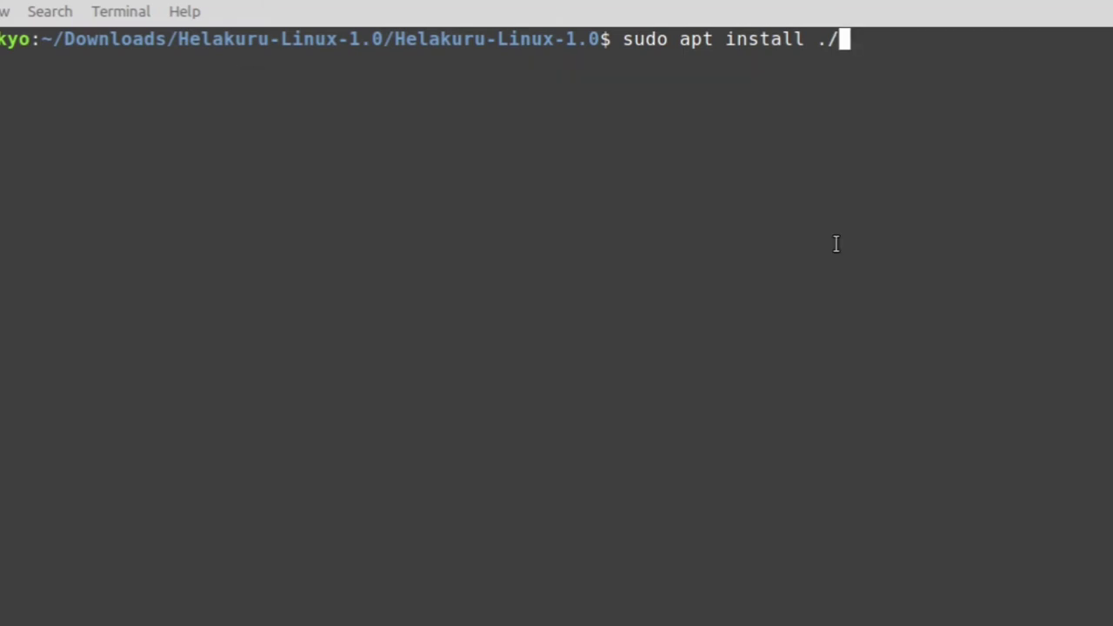
{"action": "type", "text": "helak"}
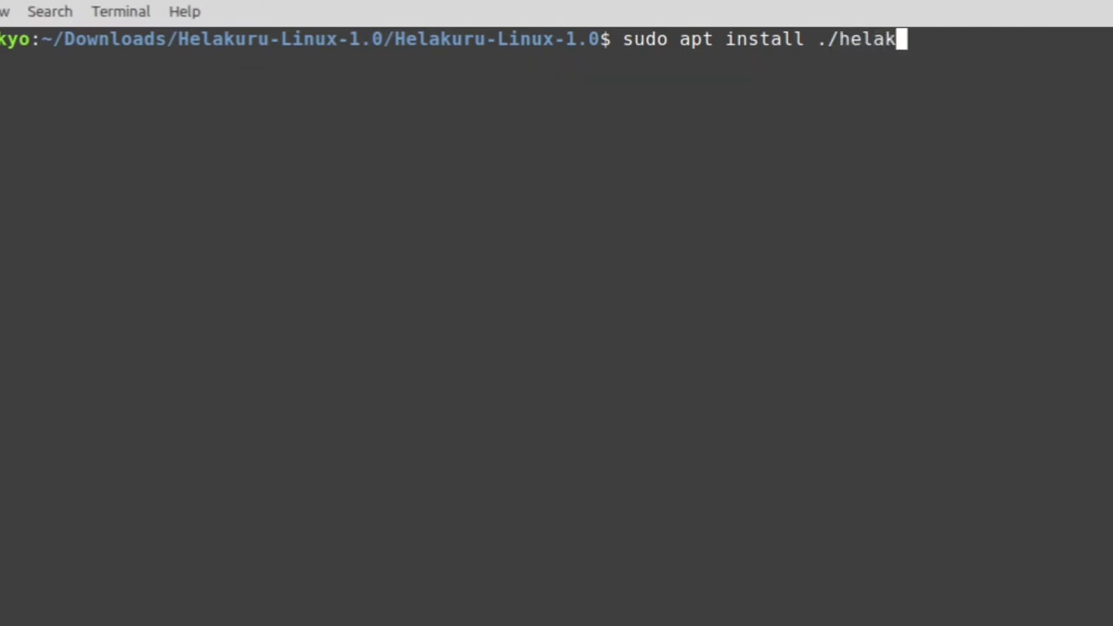
{"action": "type", "text": "uru.deb"}
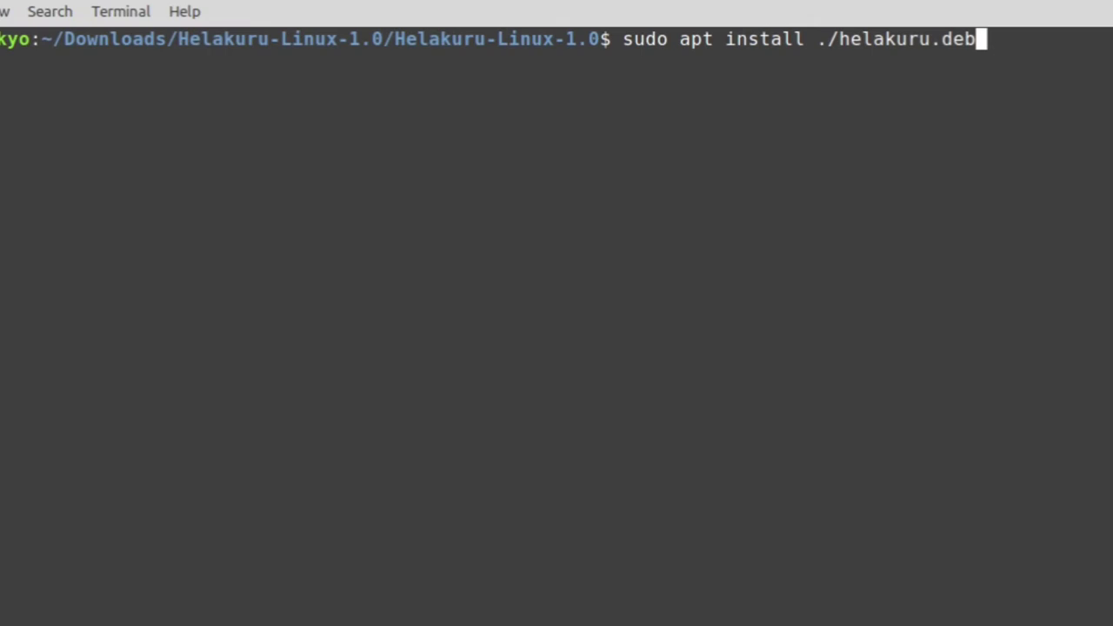
{"action": "key", "text": "Return"}
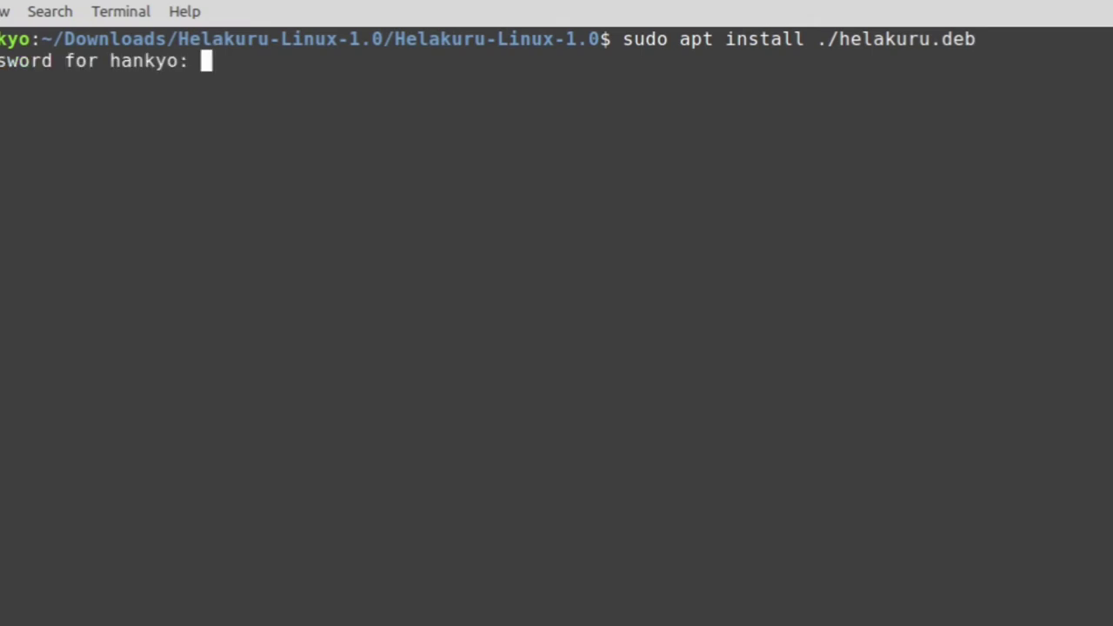
Enter the account password at the sudo prompt to authorize the installation.
{"action": "type", "text": "******"}
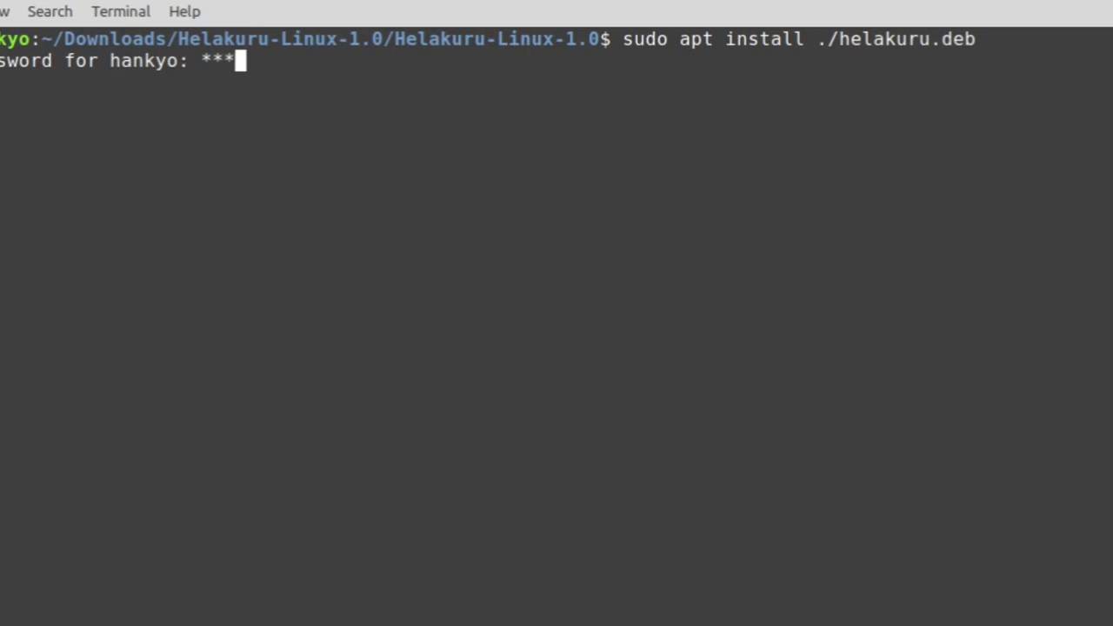
{"action": "type", "text": "*"}
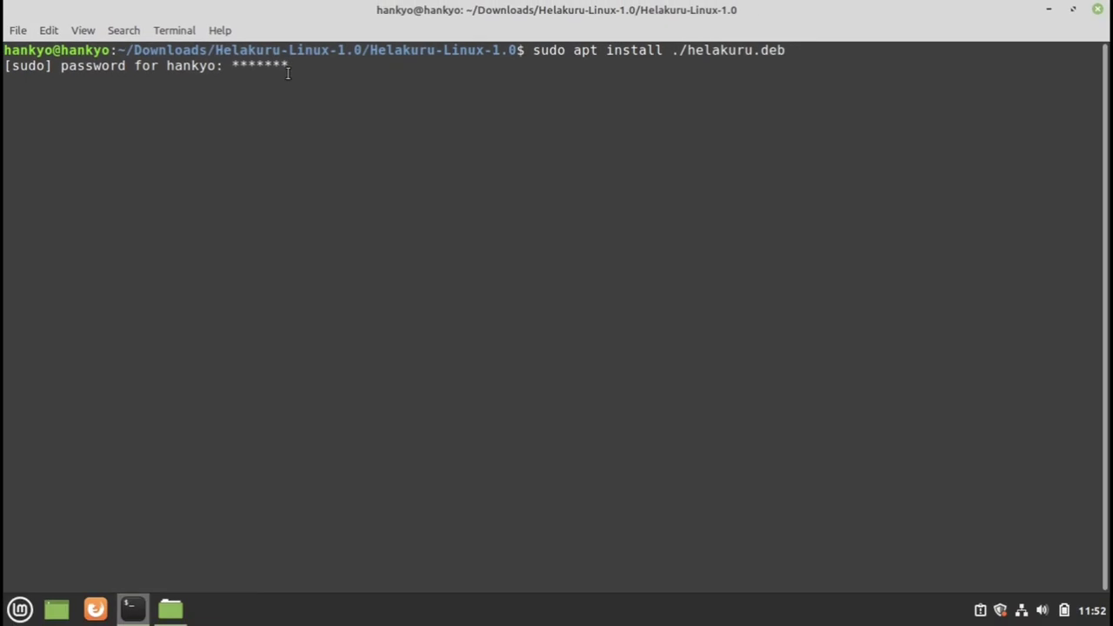
{"action": "key", "text": "Return"}
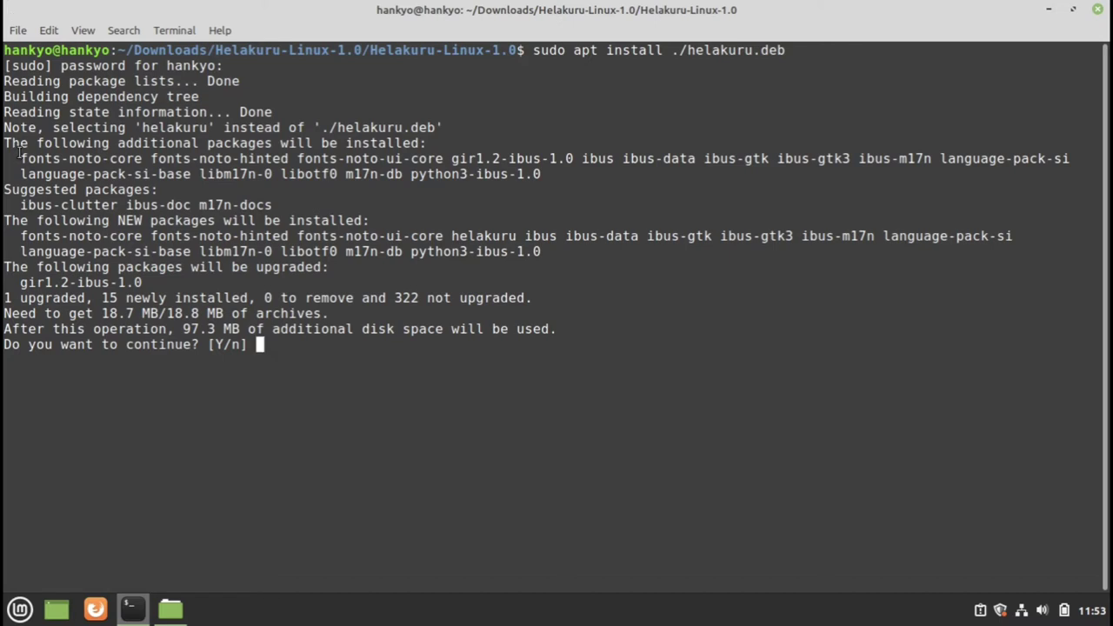
Accept the additional packages with y to complete the installation, and close the terminal and folder windows.
{"action": "left_click_drag", "start_coordinate": [19, 153], "coordinate": [385, 159]}
{"action": "left_click_drag", "start_coordinate": [503, 168], "coordinate": [654, 165]}
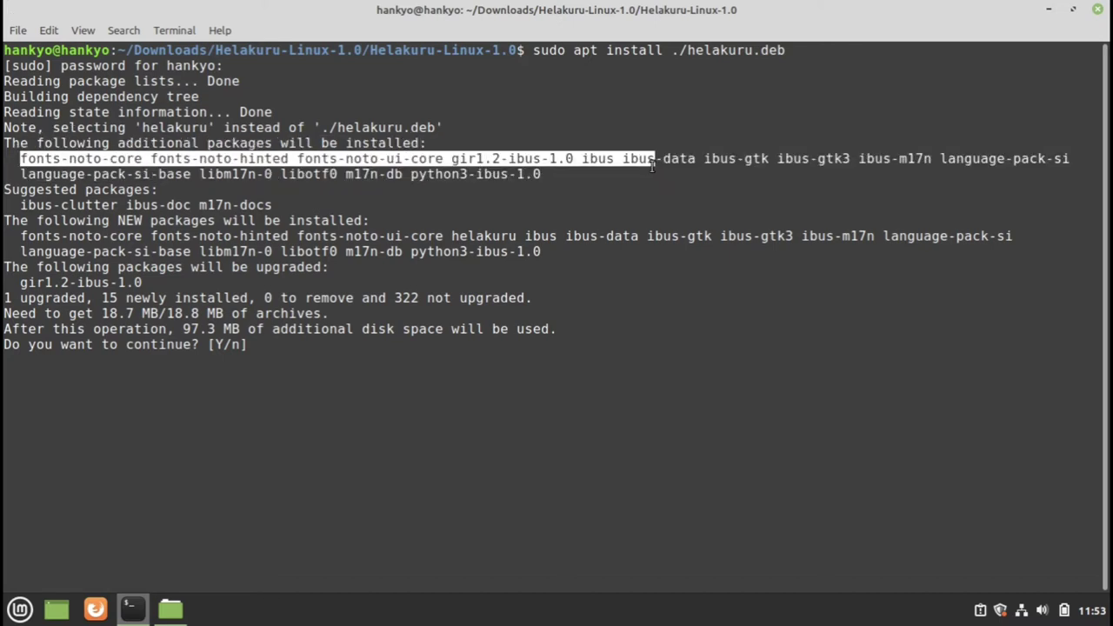
{"action": "left_click", "coordinate": [651, 167]}
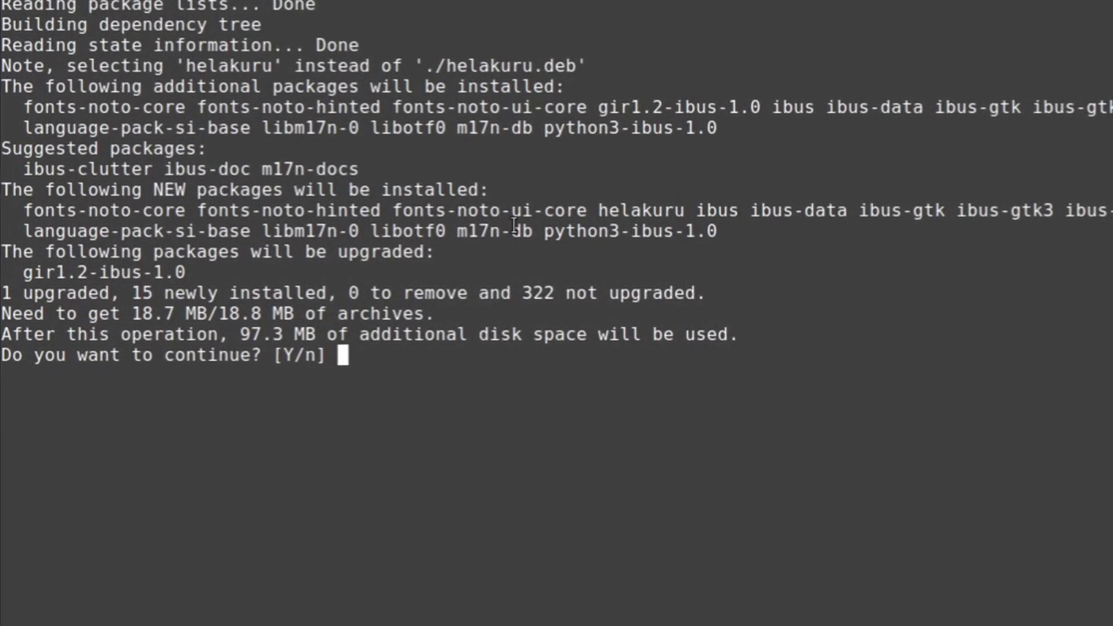
{"action": "type", "text": "y"}
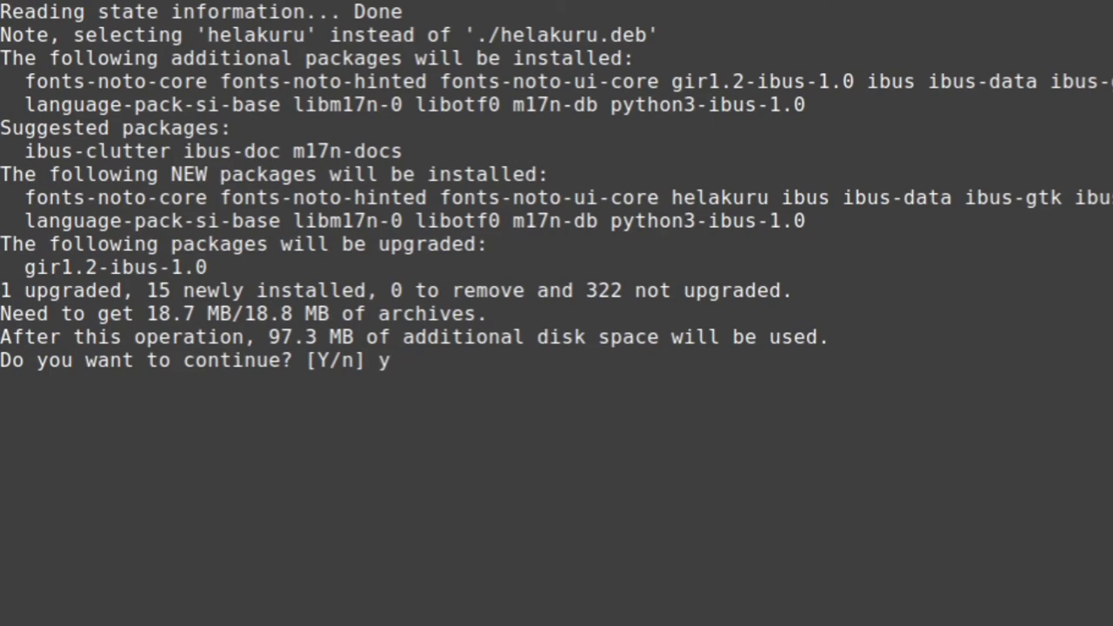
{"action": "key", "text": "Return"}
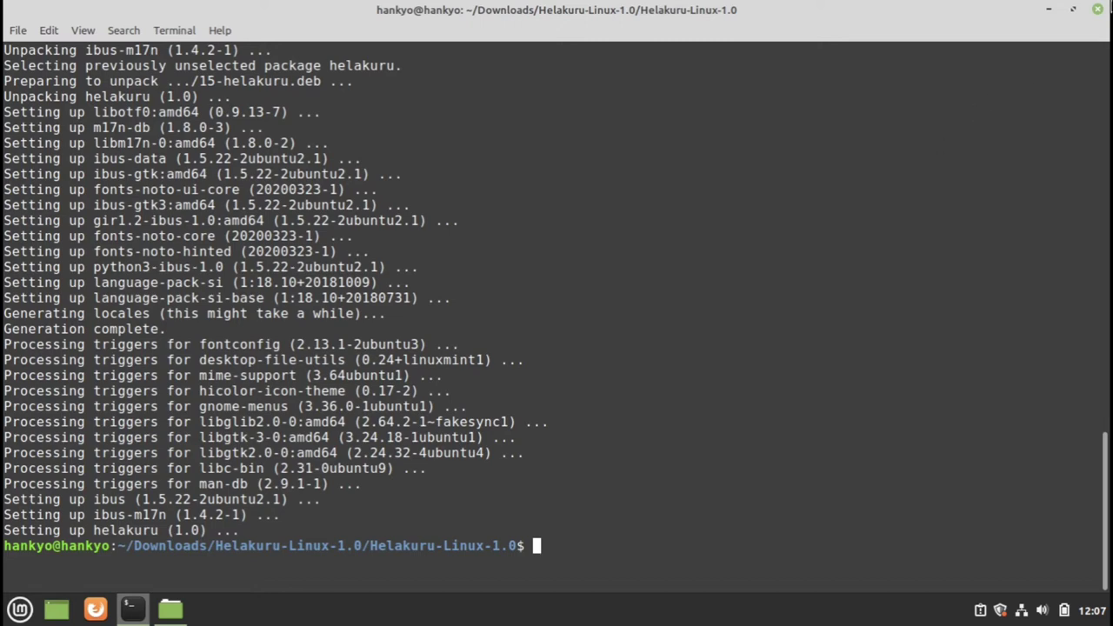
{"action": "left_click", "coordinate": [1098, 12]}
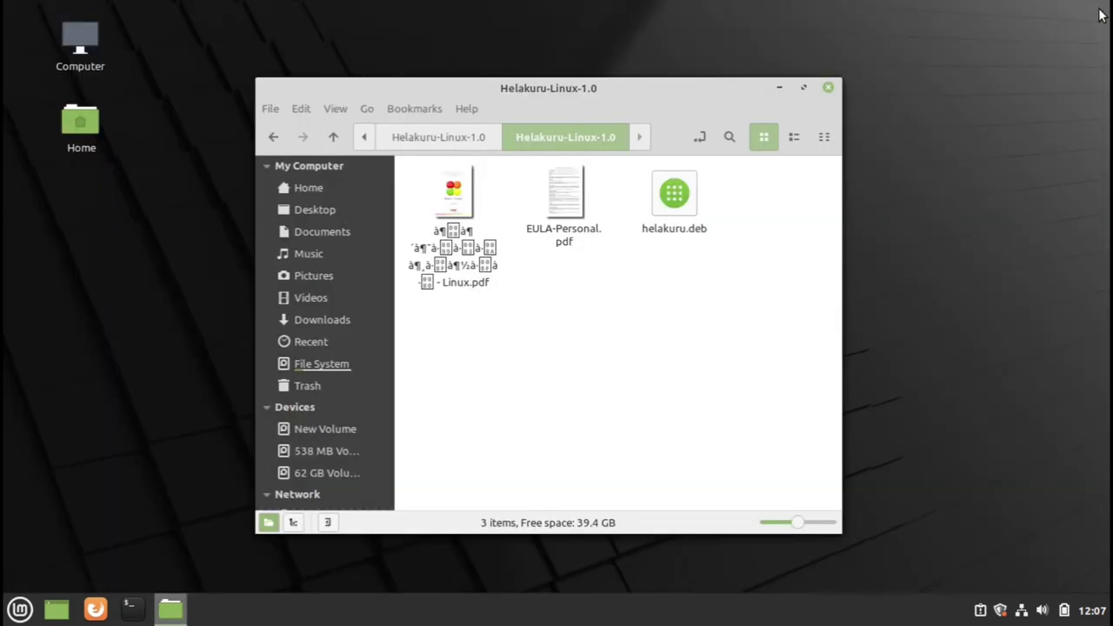
{"action": "left_click", "coordinate": [828, 88]}
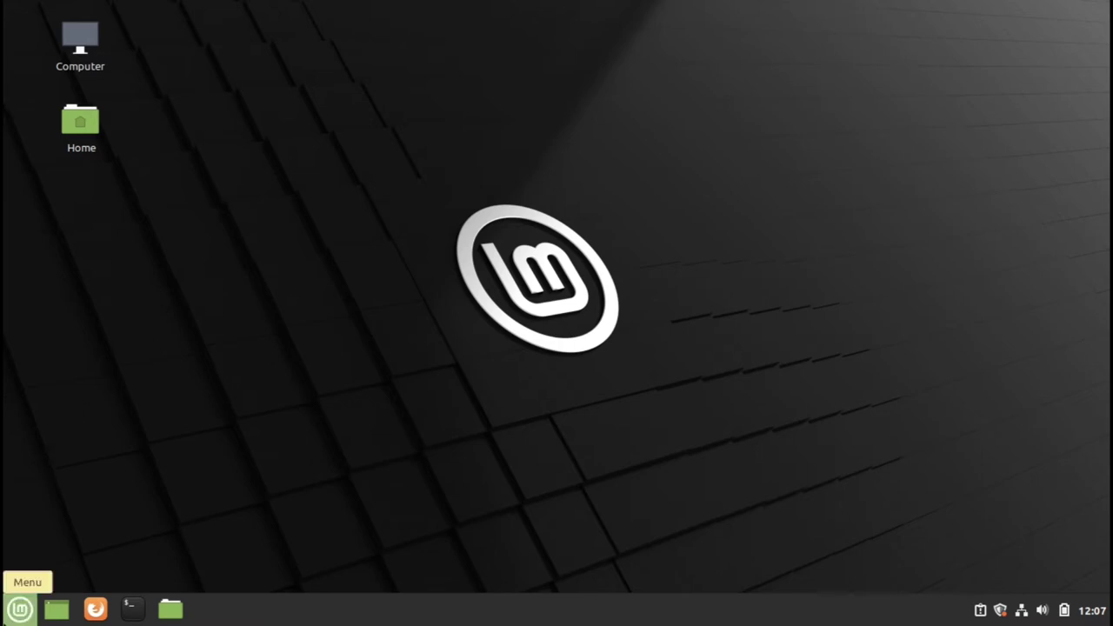
Open System Settings, search for "input" and open the Input Method settings.
{"action": "key", "text": "super"}
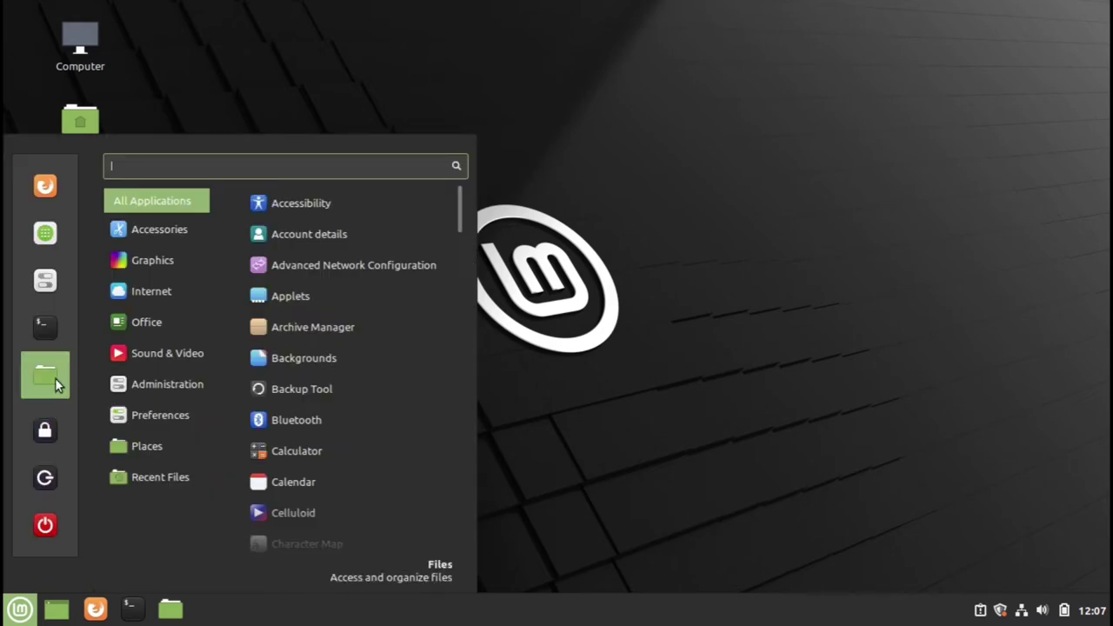
{"action": "left_click", "coordinate": [42, 297]}
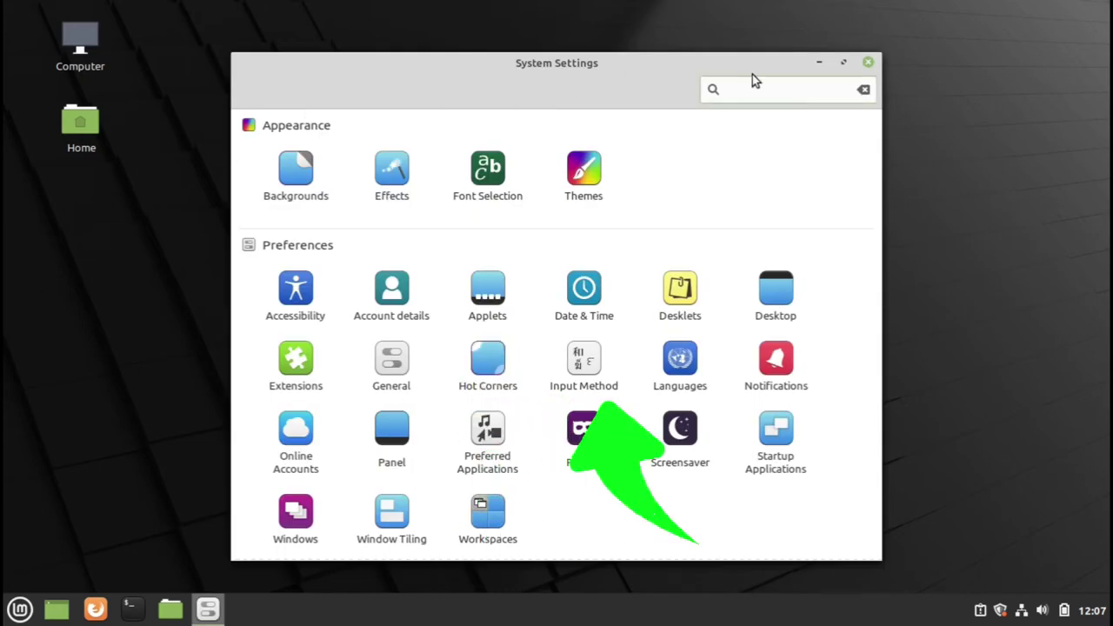
{"action": "type", "text": "input"}
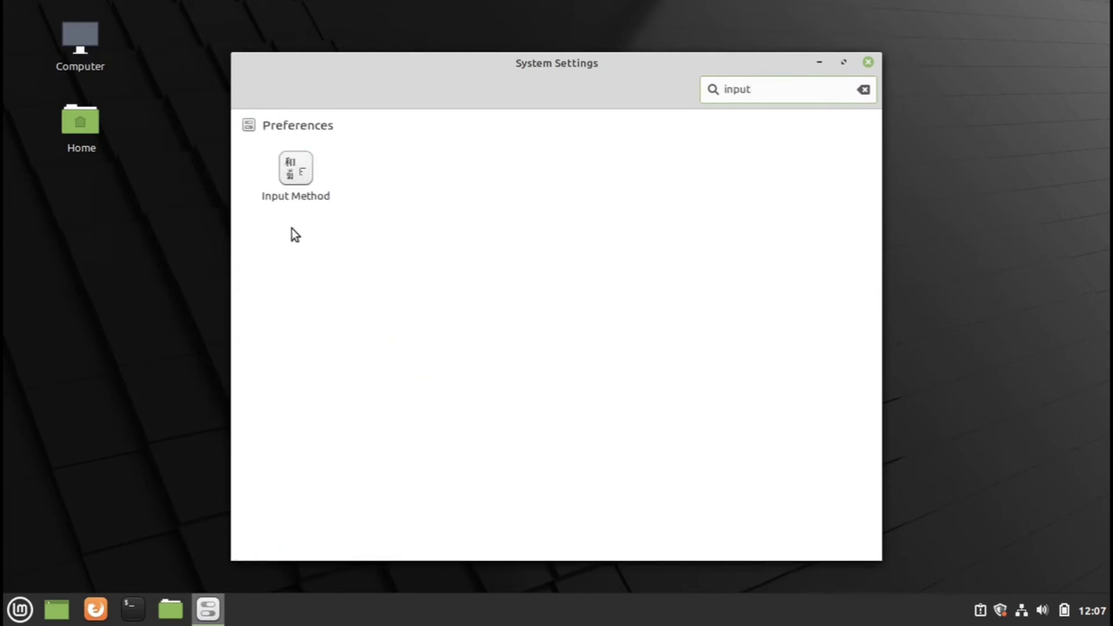
{"action": "left_click", "coordinate": [296, 178]}
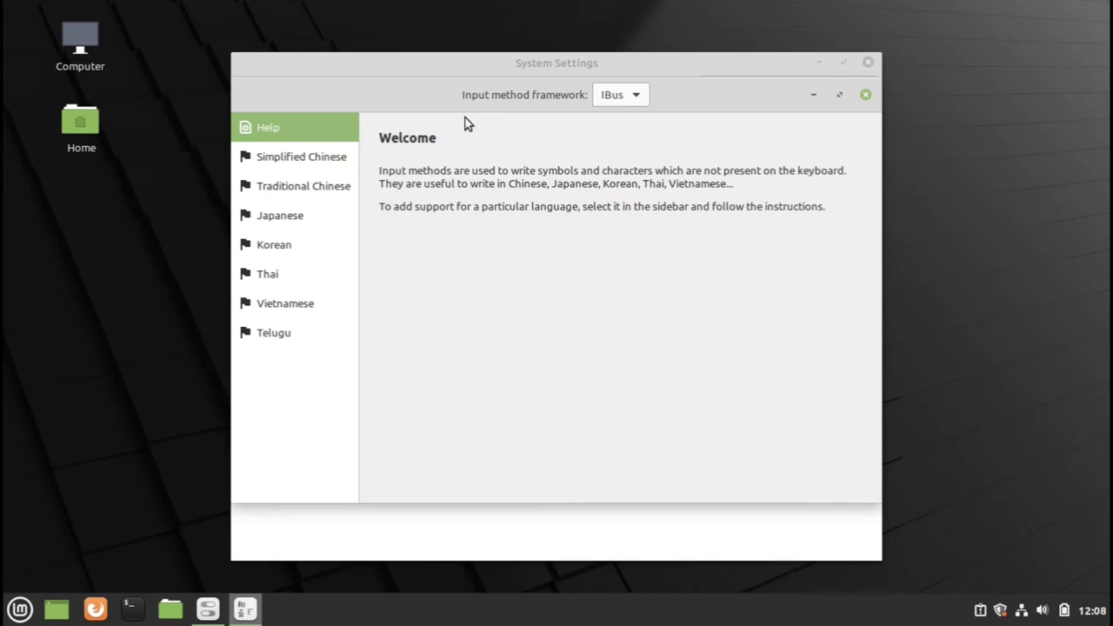
Select IBus as the input method framework and close the Input Method window.
{"action": "left_click", "coordinate": [612, 92]}
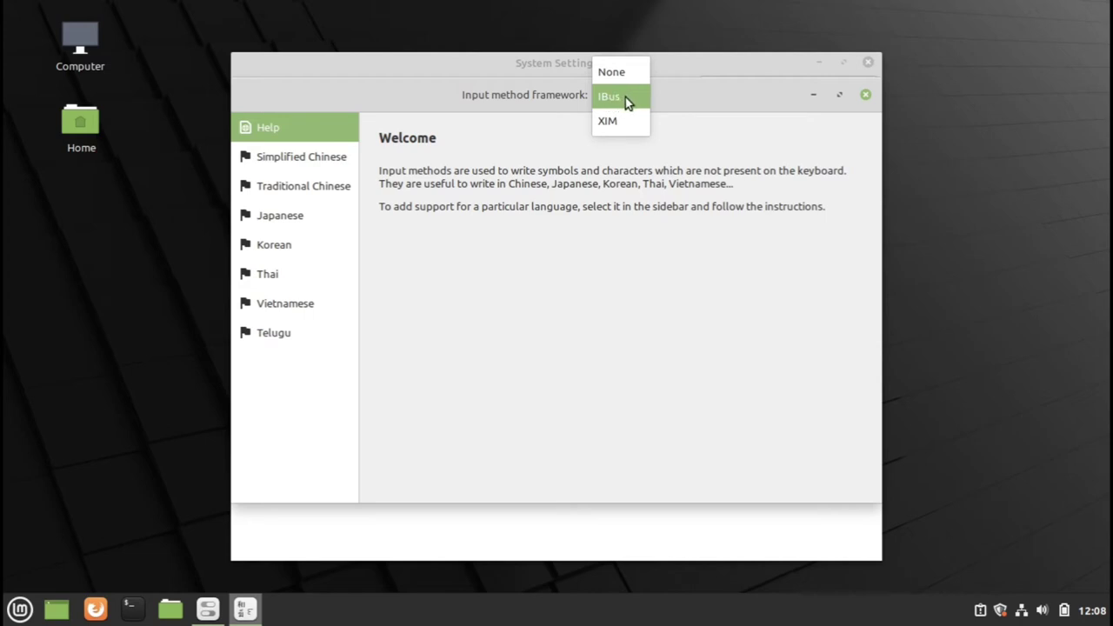
{"action": "left_click", "coordinate": [627, 100]}
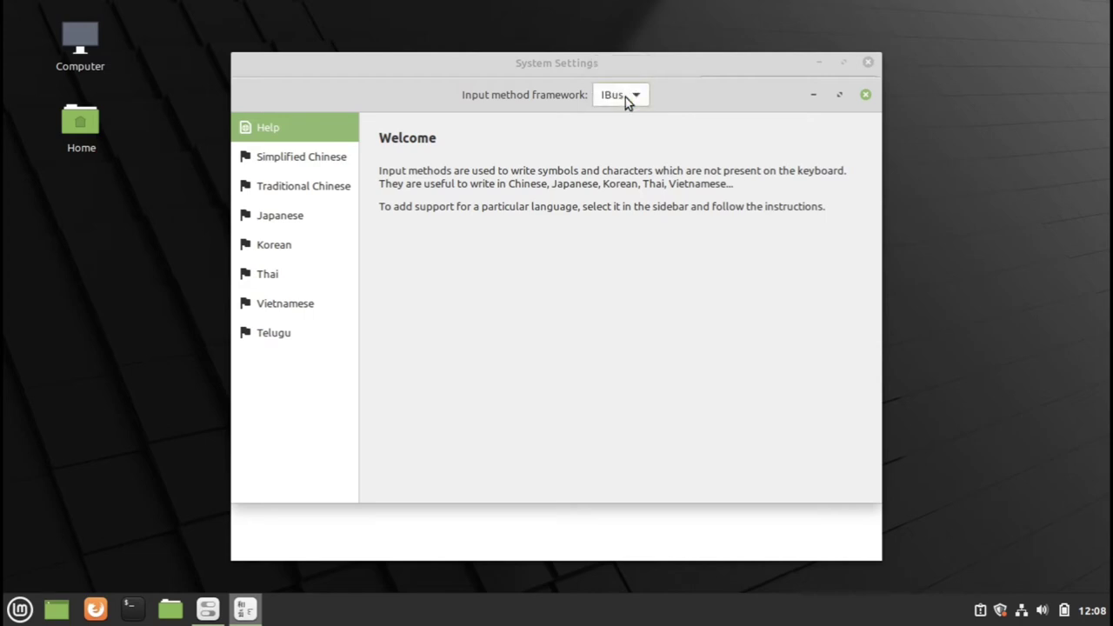
{"action": "left_click", "coordinate": [864, 96]}
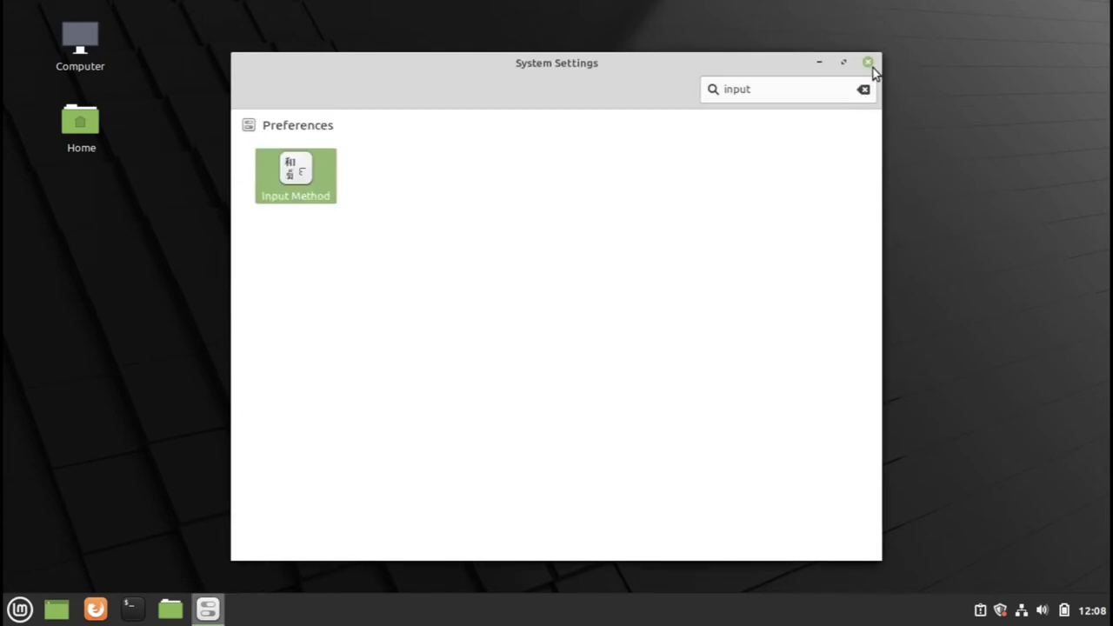
Close the System Settings window.
{"action": "left_click", "coordinate": [868, 63]}
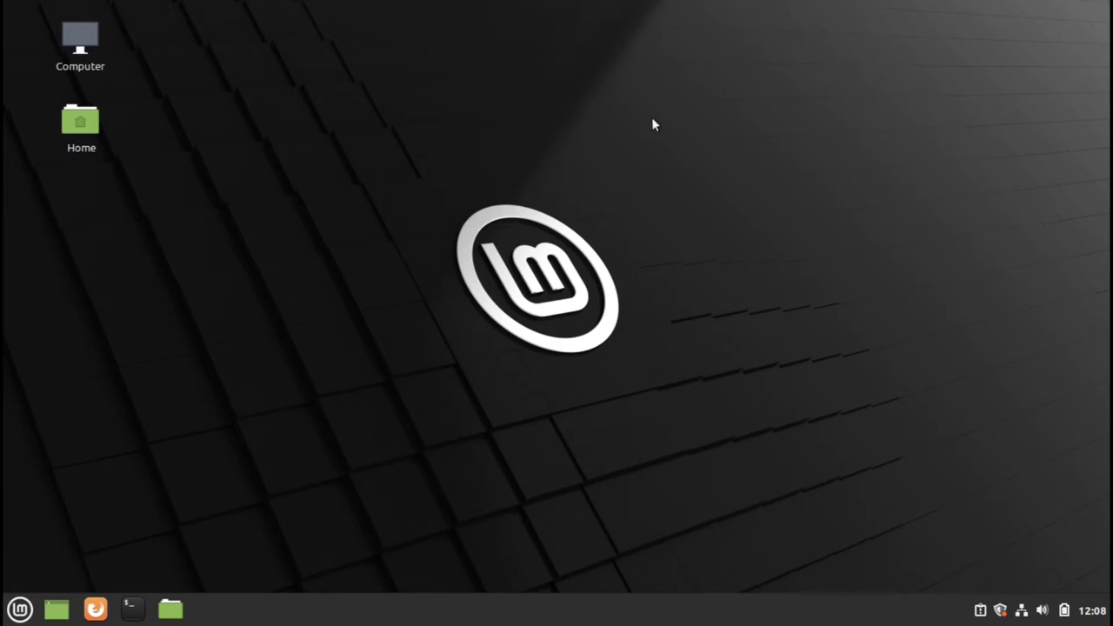
{"action": "left_click", "coordinate": [20, 609]}
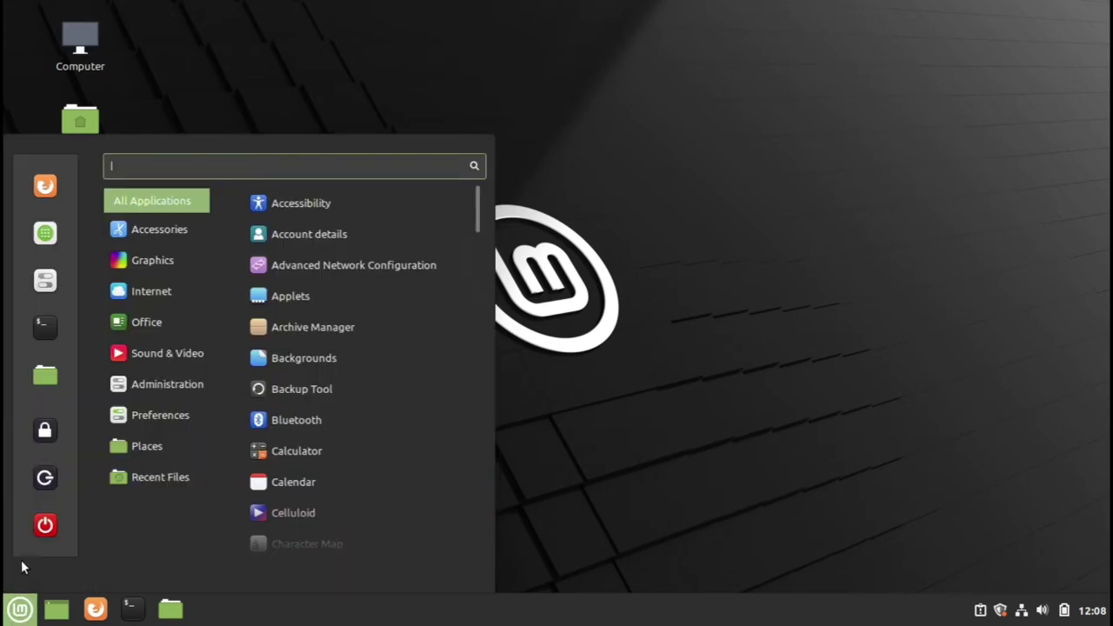
{"action": "left_click", "coordinate": [43, 525]}
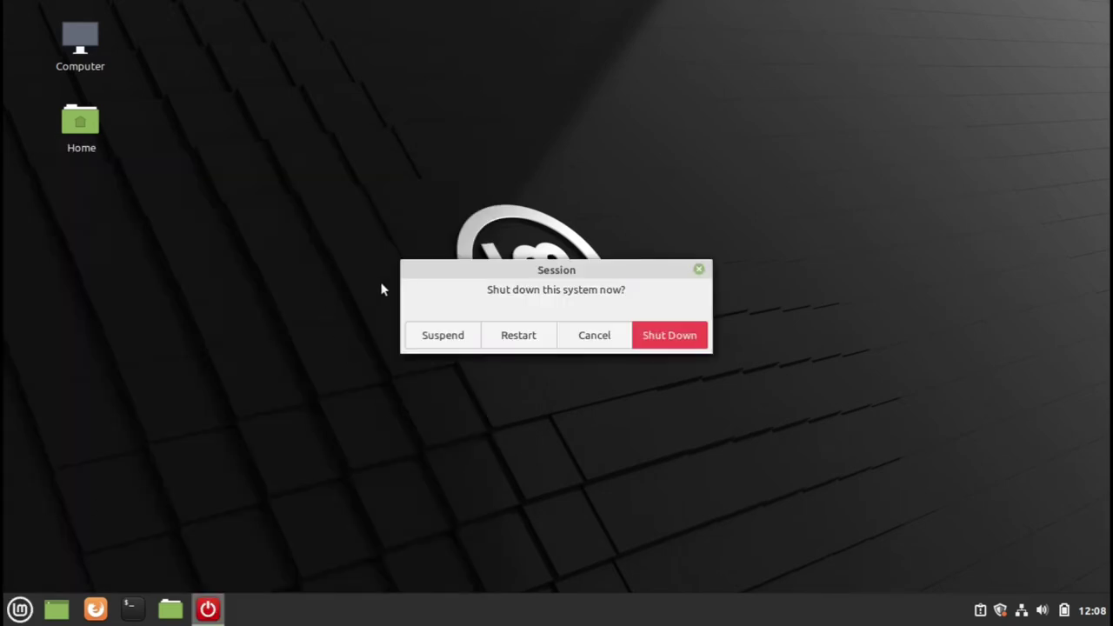
{"action": "left_click", "coordinate": [701, 269]}
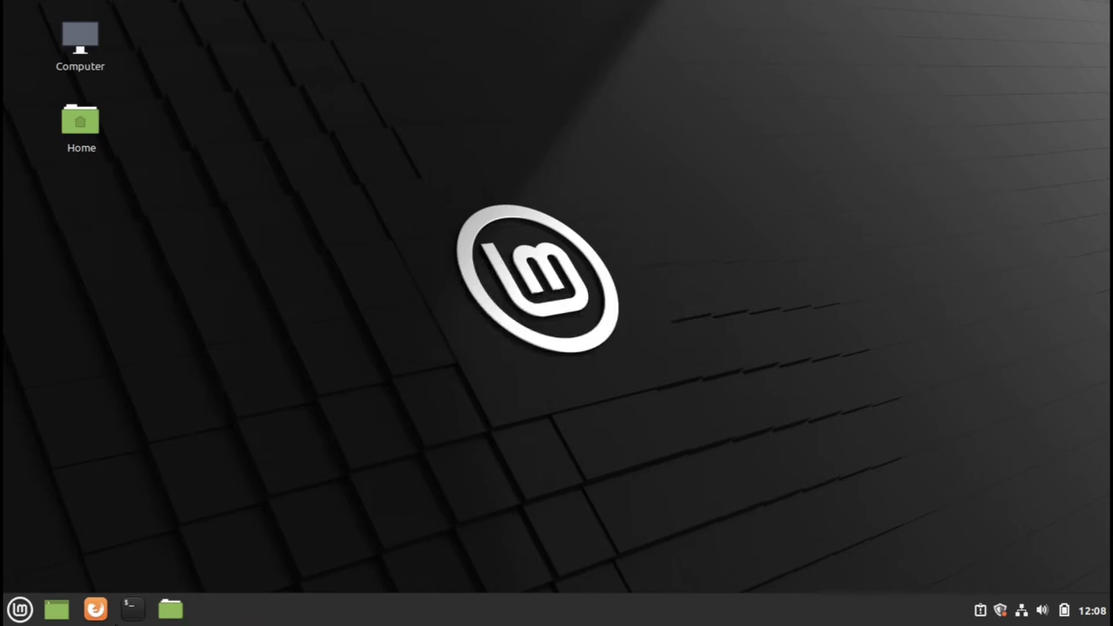
Open a terminal and run sudo reboot now to restart the system.
{"action": "left_click", "coordinate": [129, 611]}
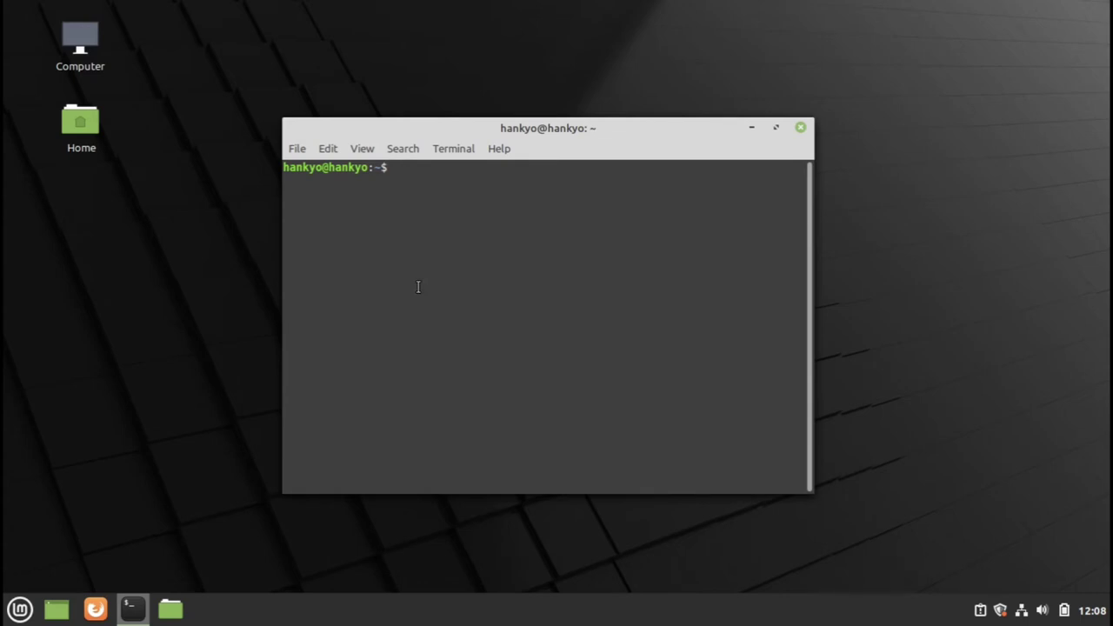
{"action": "type", "text": "sudo reboot n"}
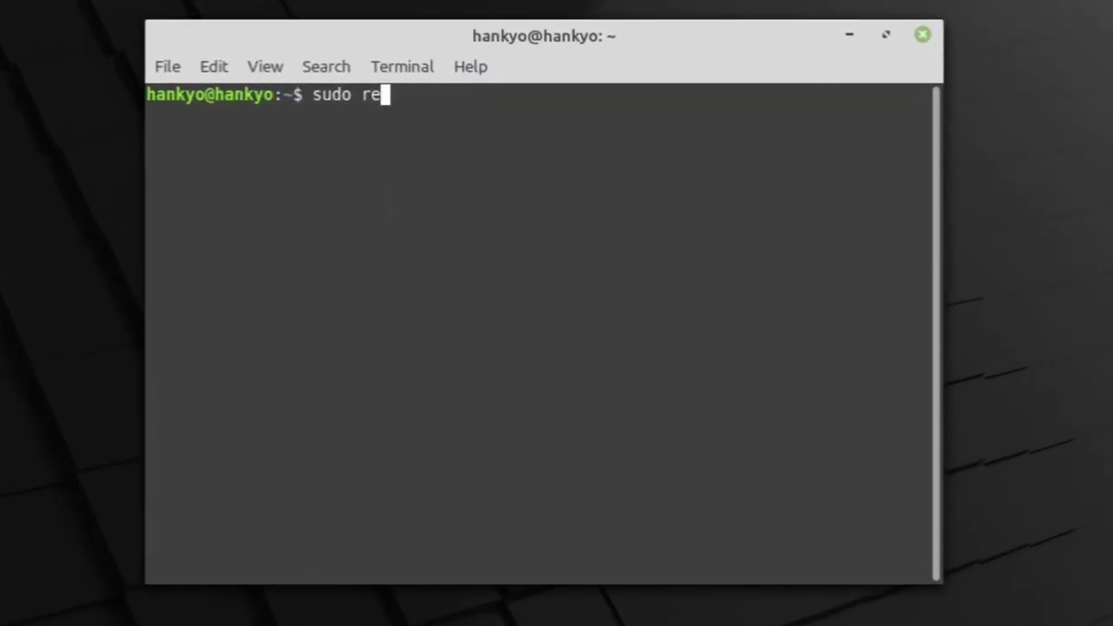
{"action": "type", "text": "ow"}
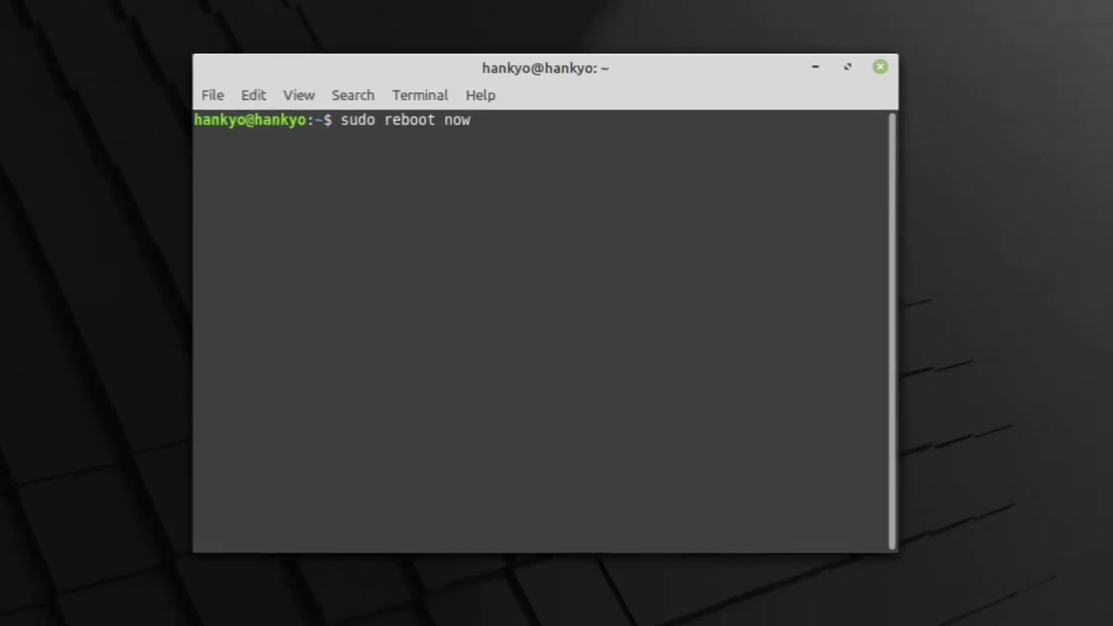
{"action": "key", "text": "Return"}
Enter the account password at the sudo prompt to authorize the reboot.
{"action": "type", "text": "*"}
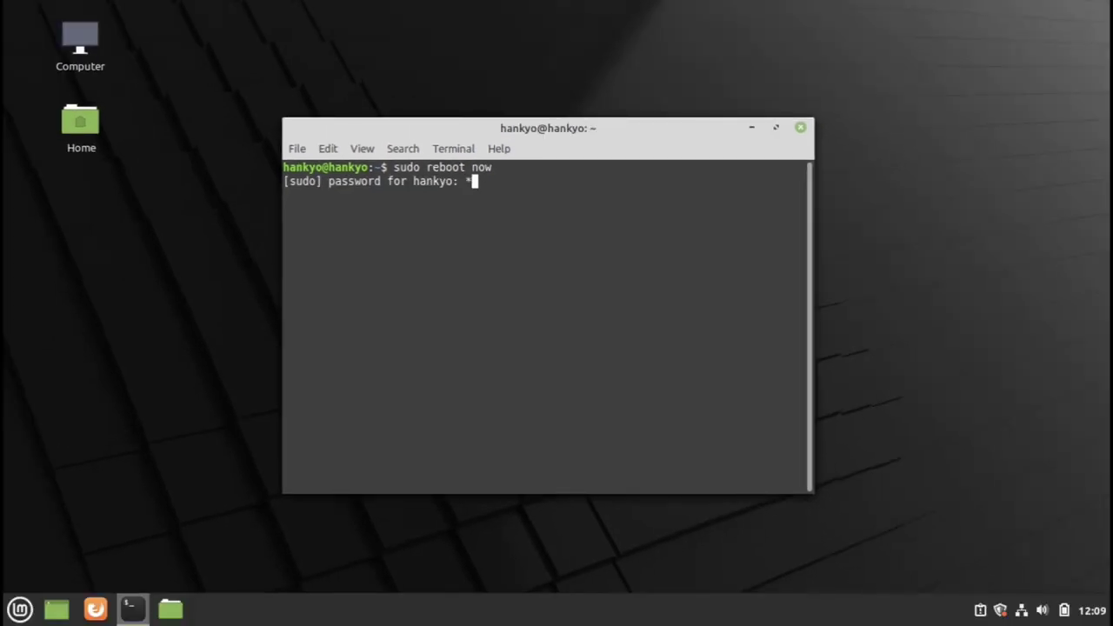
{"action": "type", "text": "******"}
{"action": "key", "text": "Return"}
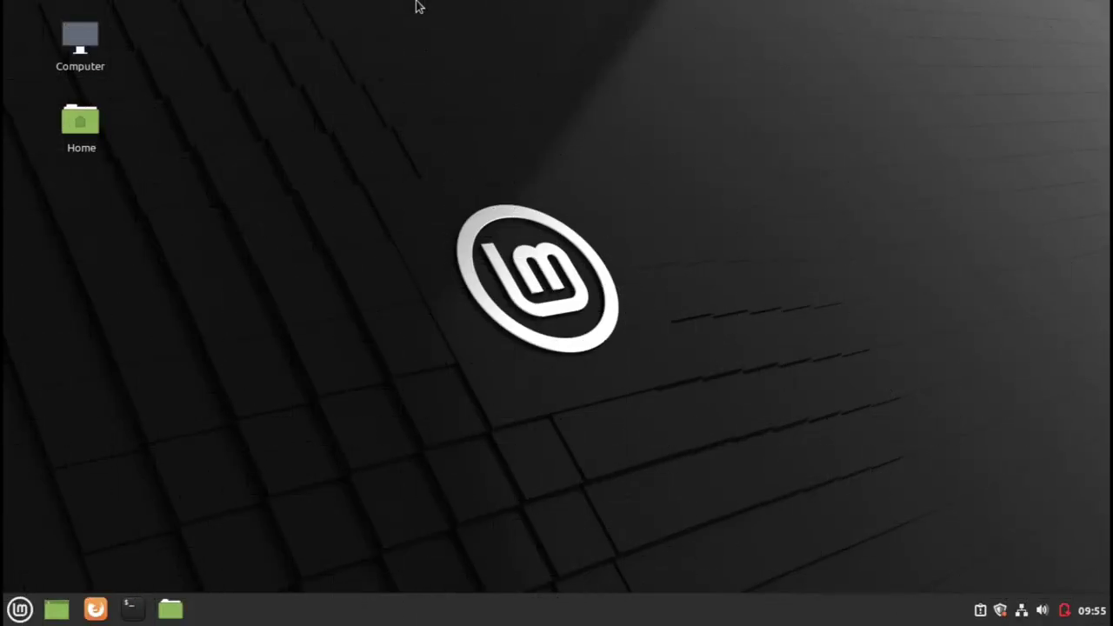
Open System Settings after the restart and go to the Startup Applications settings.
{"action": "type", "text": "'"}
{"action": "left_click", "coordinate": [11, 607]}
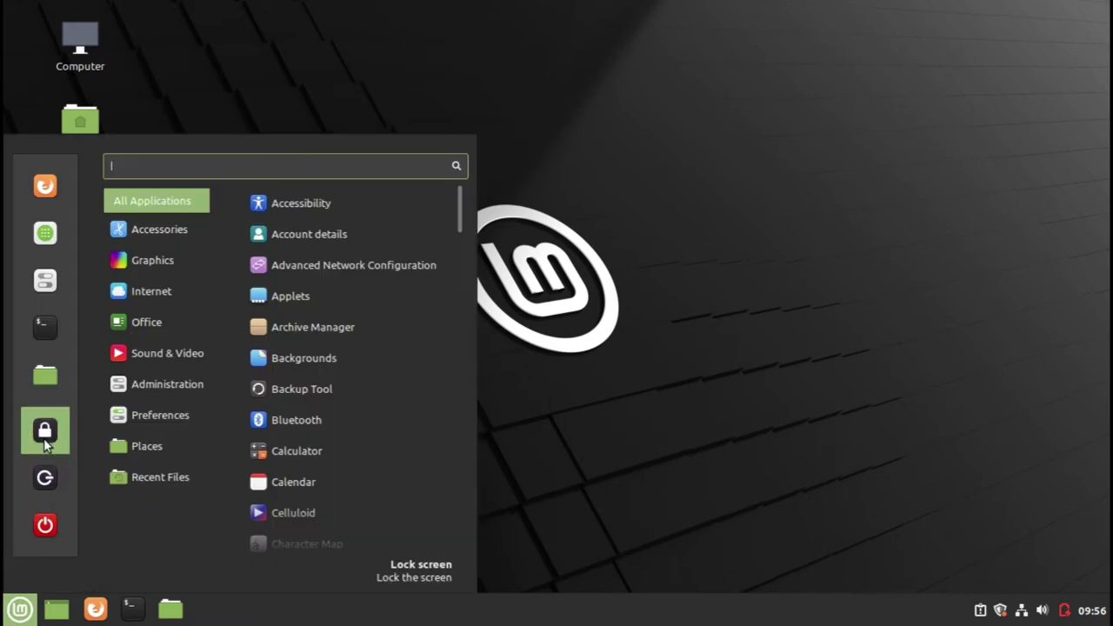
{"action": "left_click", "coordinate": [47, 281]}
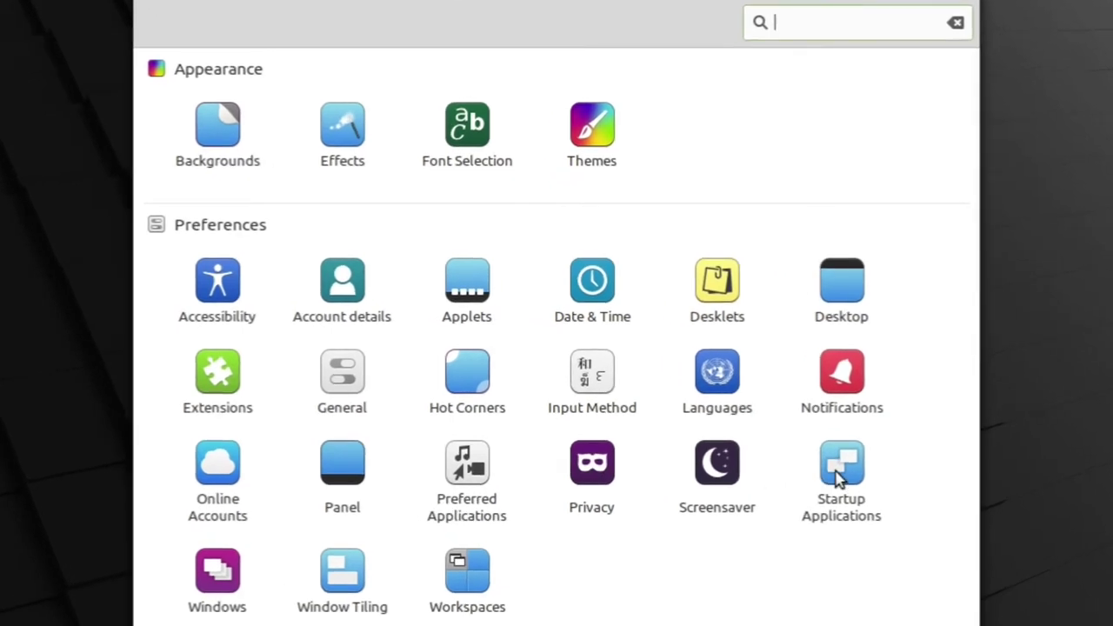
{"action": "left_click", "coordinate": [839, 478]}
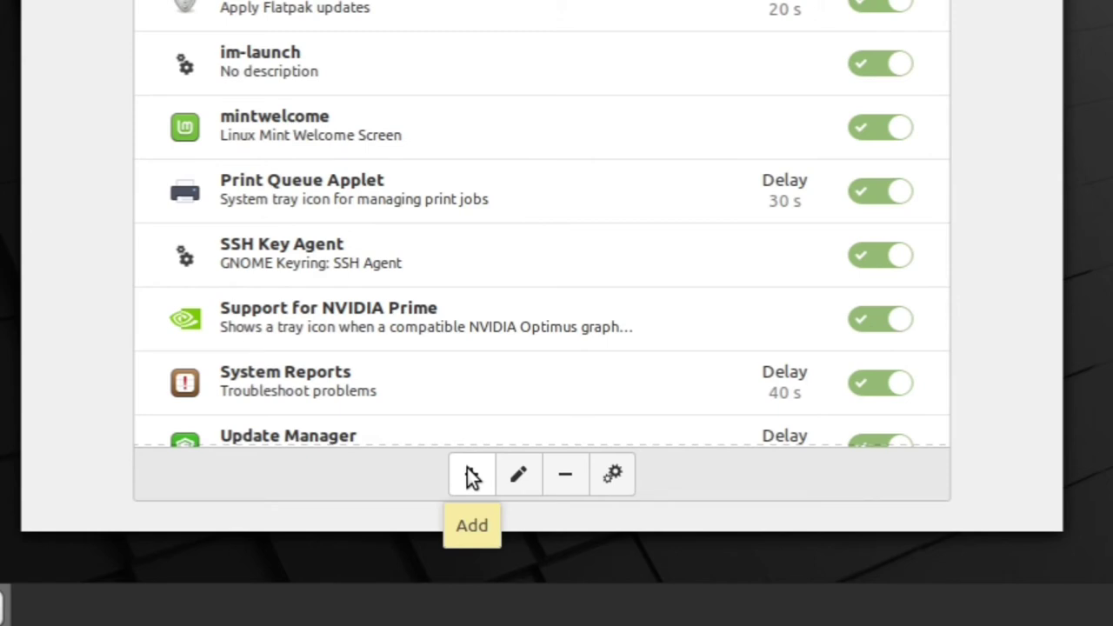
Create a custom startup command named helakuru with the command /usr/bin/ibus-daemon -drx.
{"action": "left_click", "coordinate": [472, 477]}
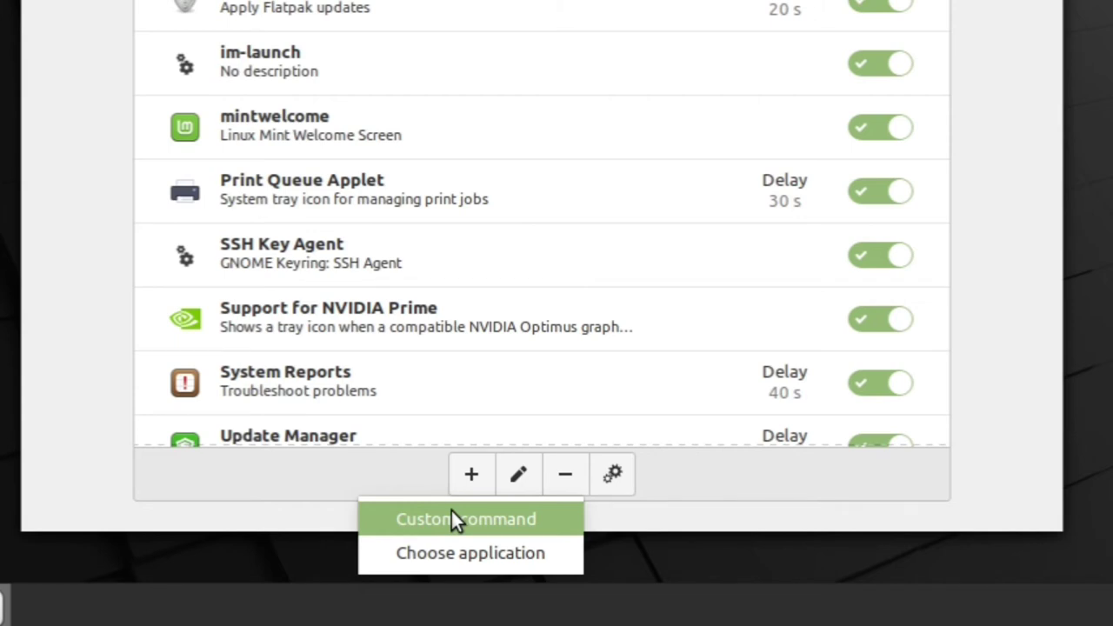
{"action": "left_click", "coordinate": [514, 519]}
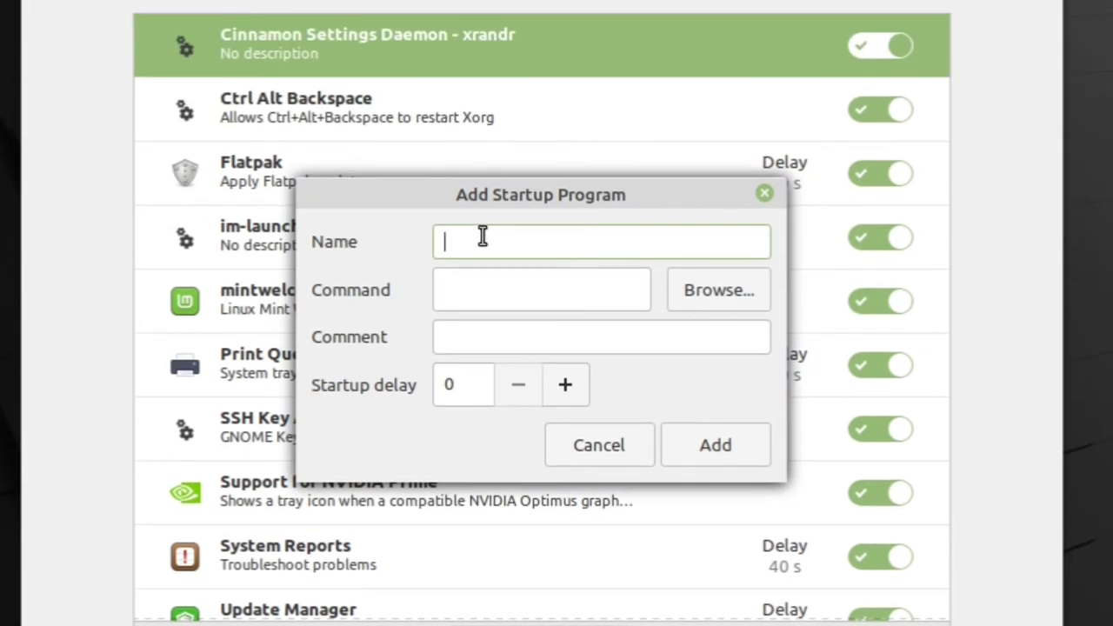
{"action": "type", "text": "helakuru"}
{"action": "left_click", "coordinate": [459, 289]}
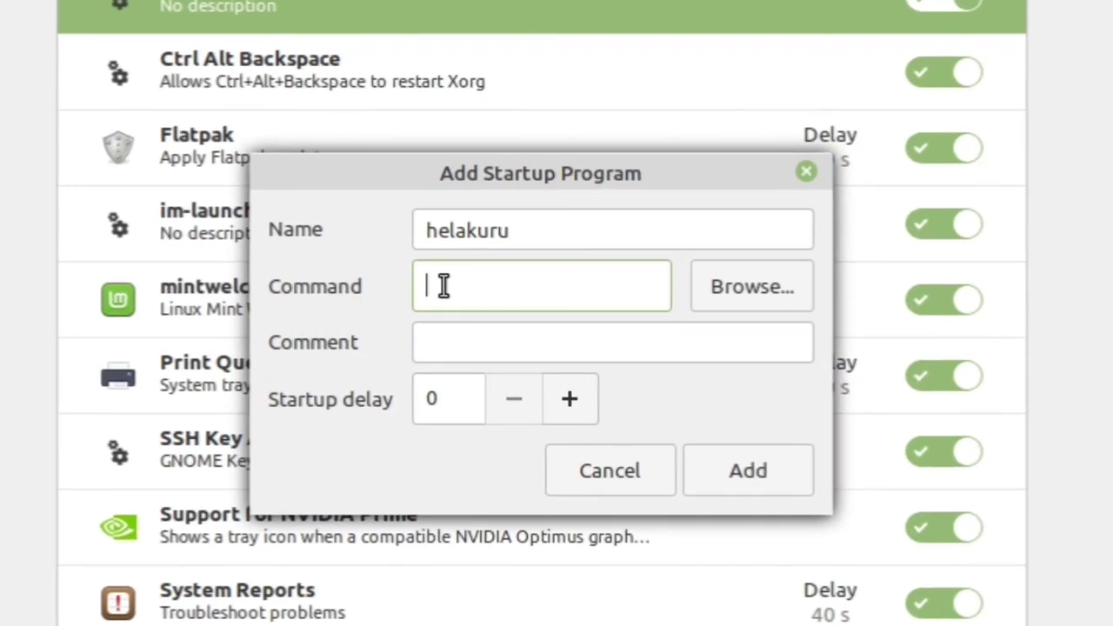
{"action": "type", "text": "/usr/bin"}
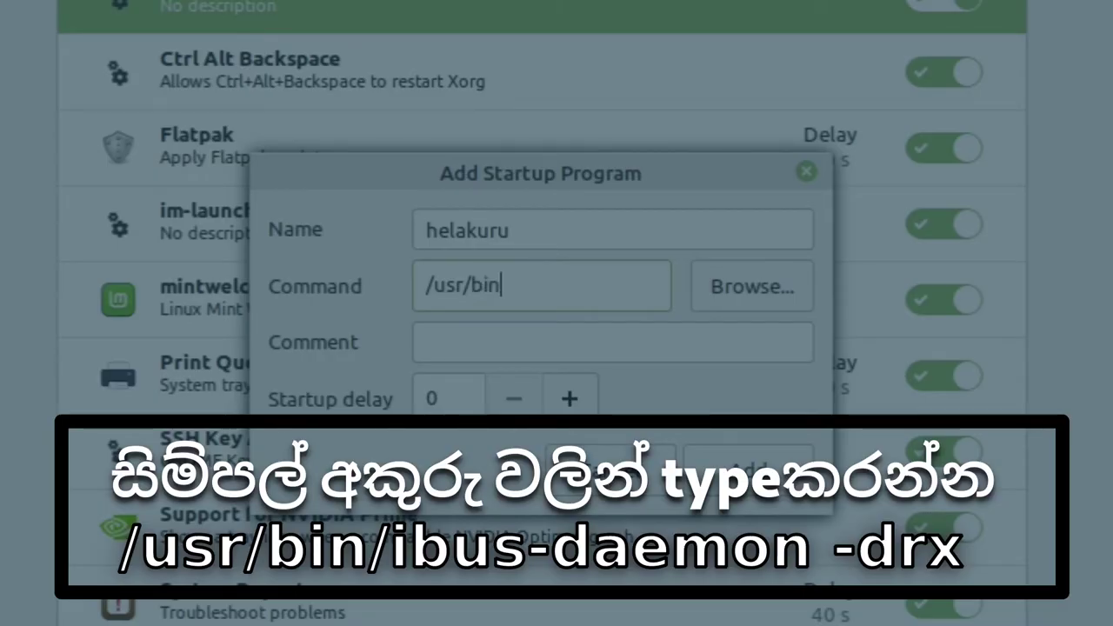
{"action": "type", "text": "/"}
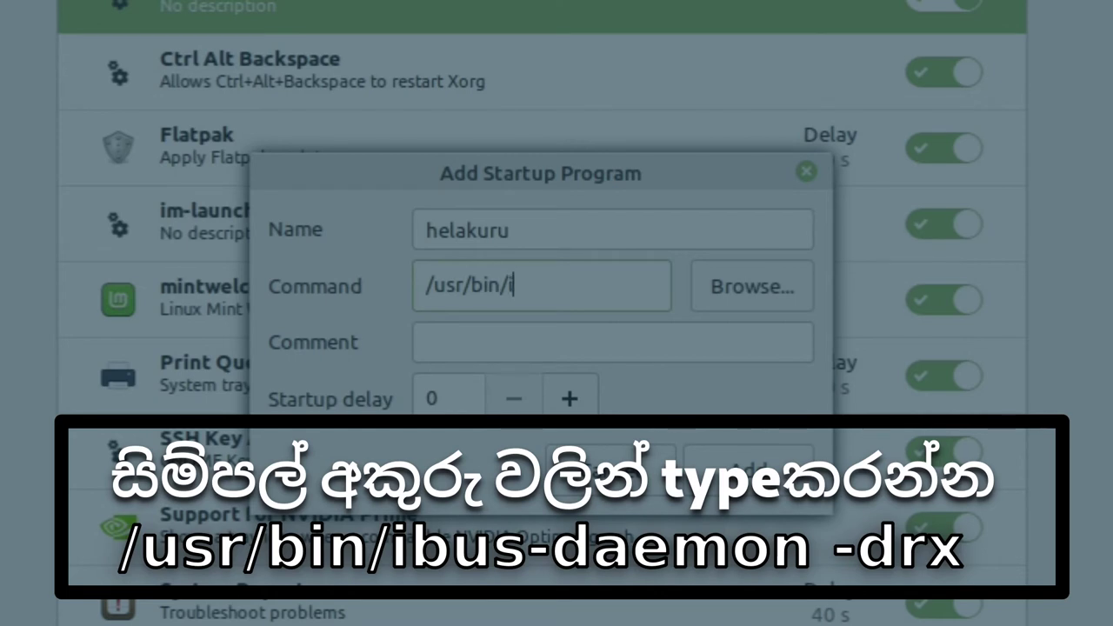
{"action": "type", "text": "ibus-dae"}
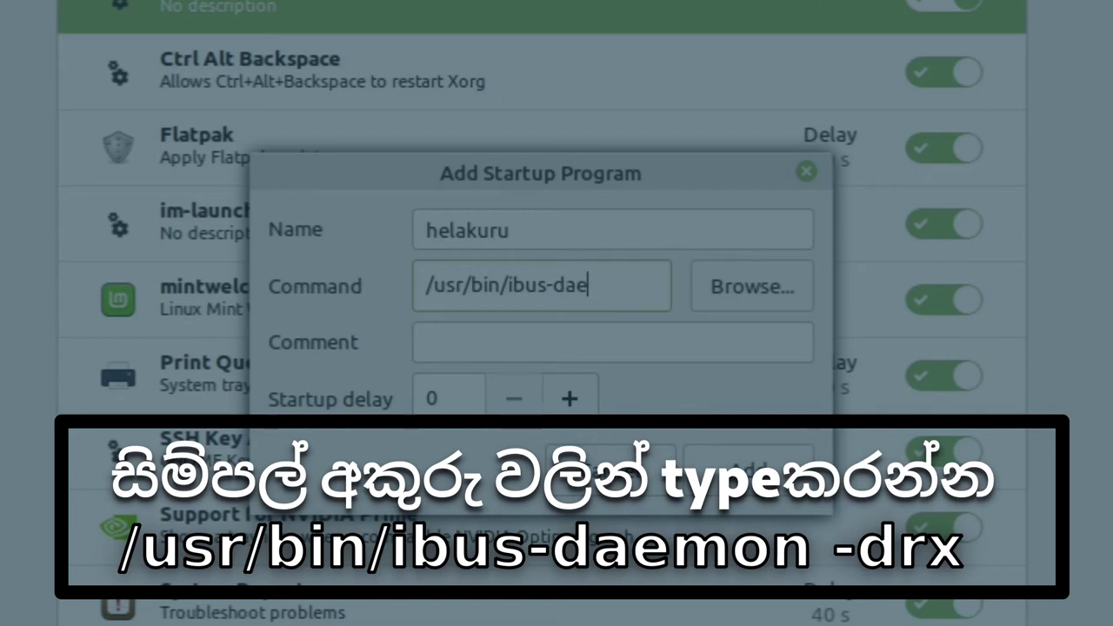
{"action": "type", "text": "mon -drx"}
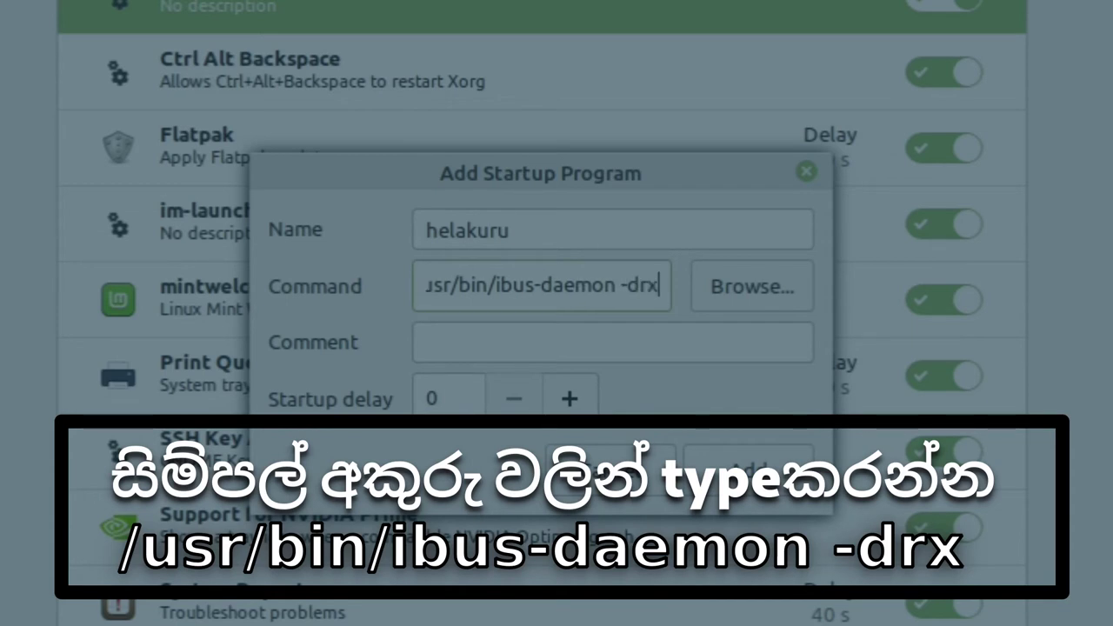
Check the whole text of the helakuru startup command from its beginning to its end.
{"action": "key", "text": "Left"}
{"action": "key", "text": "Left"}
{"action": "key", "text": "Left"}
{"action": "key", "text": "Left"}
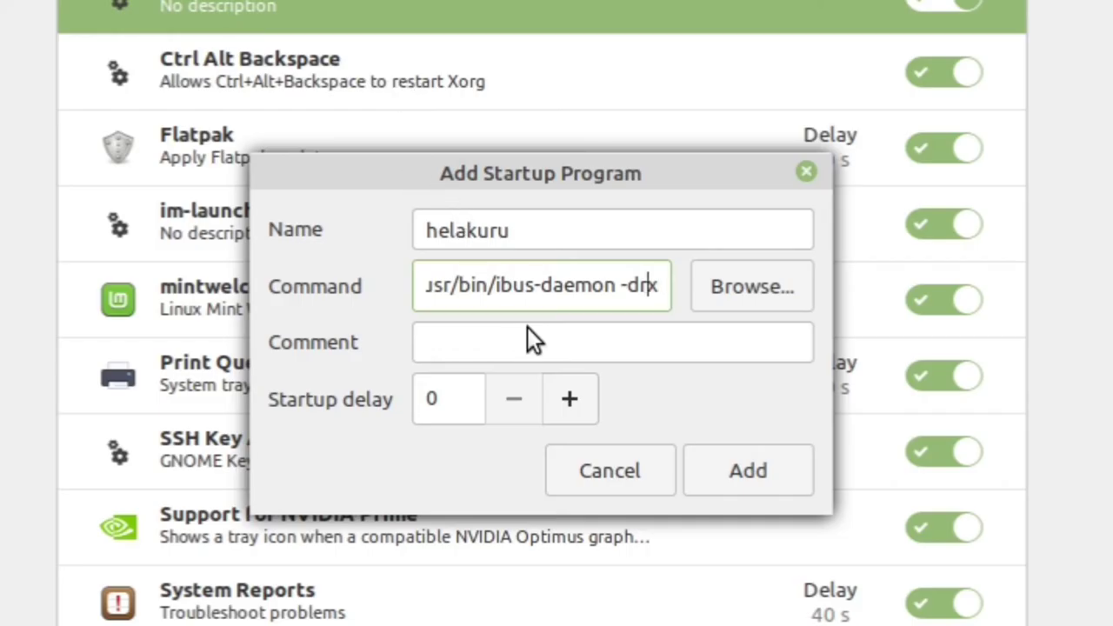
{"action": "key", "text": "Left"}
{"action": "key", "text": "Left"}
{"action": "key", "text": "Left"}
{"action": "key", "text": "Left"}
{"action": "key", "text": "Left"}
{"action": "key", "text": "Left"}
{"action": "key", "text": "Left"}
{"action": "key", "text": "Left"}
{"action": "key", "text": "Left"}
{"action": "key", "text": "Left"}
{"action": "key", "text": "Left"}
{"action": "key", "text": "Left"}
{"action": "key", "text": "Left"}
{"action": "key", "text": "Left"}
{"action": "key", "text": "Left"}
{"action": "key", "text": "Left"}
{"action": "key", "text": "Left"}
{"action": "key", "text": "Left"}
{"action": "key", "text": "Left"}
{"action": "key", "text": "Left"}
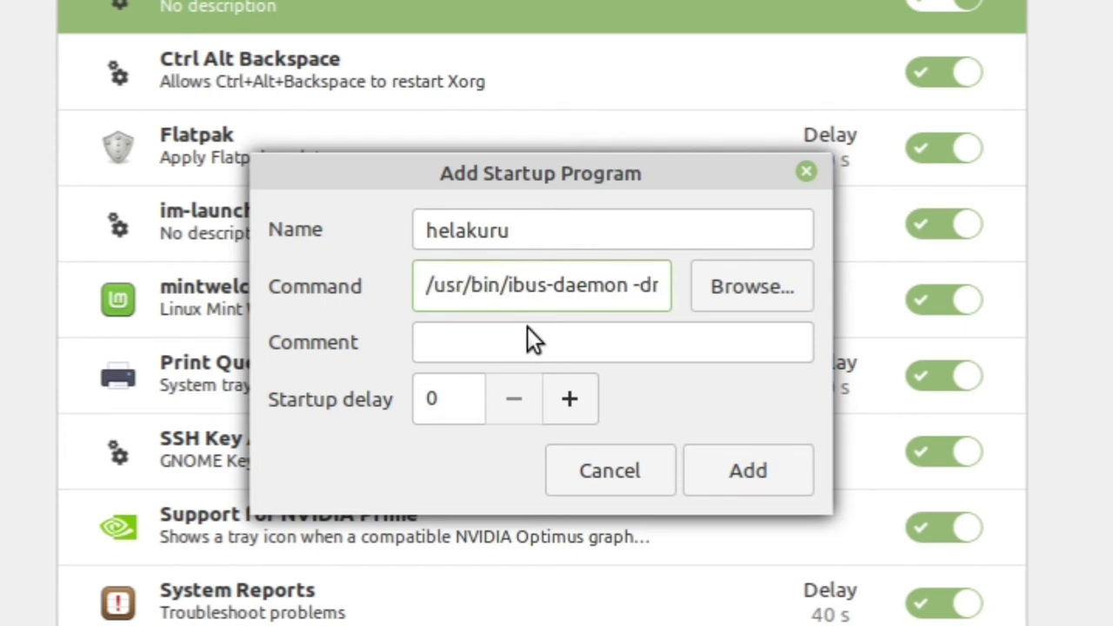
{"action": "key", "text": "Right"}
{"action": "key", "text": "Right"}
{"action": "key", "text": "Right"}
{"action": "key", "text": "Right"}
{"action": "key", "text": "Right"}
{"action": "key", "text": "Right"}
{"action": "key", "text": "Right"}
{"action": "key", "text": "Right"}
{"action": "key", "text": "Right"}
{"action": "key", "text": "Right"}
{"action": "key", "text": "Right"}
{"action": "key", "text": "Right"}
{"action": "key", "text": "Right"}
{"action": "key", "text": "Right"}
{"action": "key", "text": "Right"}
{"action": "key", "text": "Right"}
{"action": "key", "text": "Right"}
{"action": "key", "text": "Right"}
{"action": "key", "text": "Right"}
{"action": "key", "text": "Right"}
{"action": "key", "text": "Right"}
{"action": "key", "text": "Right"}
{"action": "key", "text": "Right"}
{"action": "key", "text": "Right"}
{"action": "type", "text": "x"}
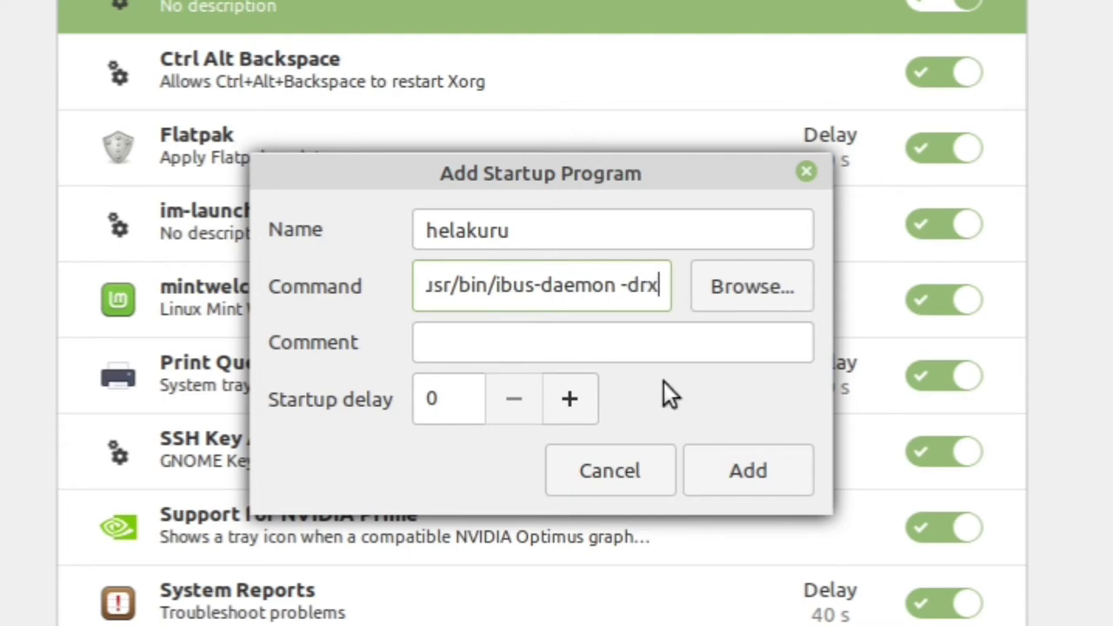
Add the helakuru entry to the startup programs and close System Settings.
{"action": "left_click", "coordinate": [737, 465]}
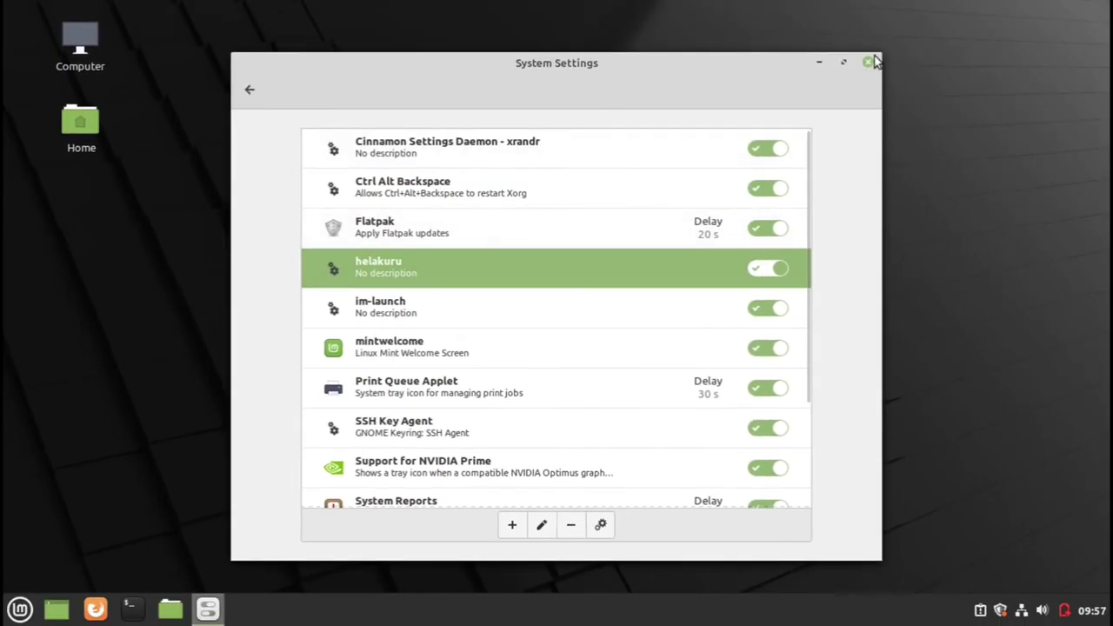
{"action": "left_click", "coordinate": [937, 4]}
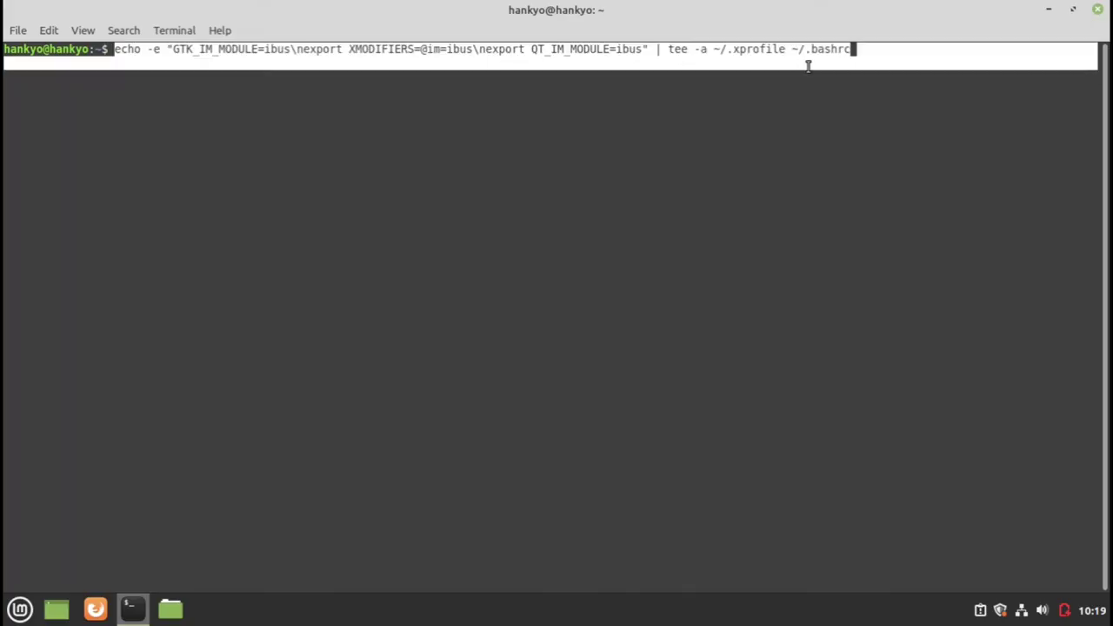
{"action": "left_click_drag", "start_coordinate": [808, 62], "coordinate": [852, 46]}
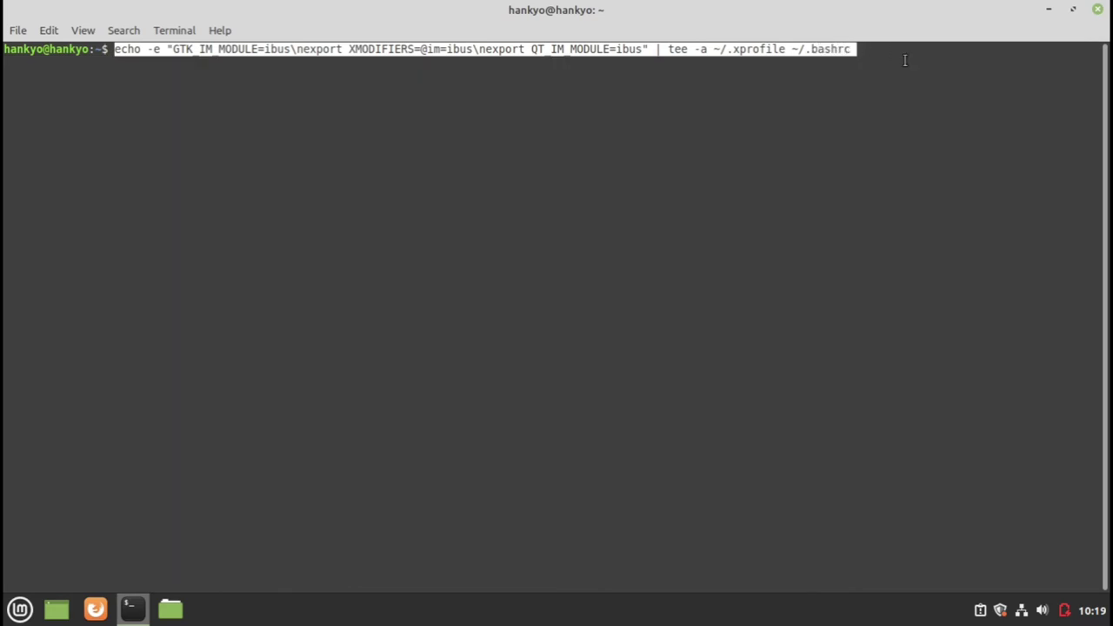
{"action": "key", "text": "Return"}
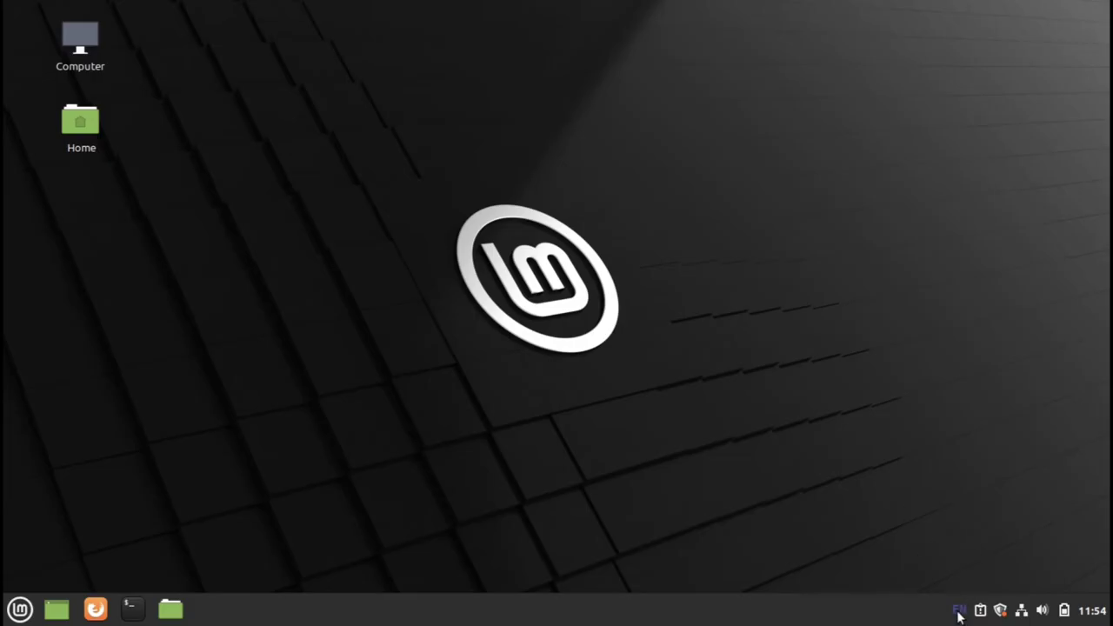
Check which input languages the IBus language indicator offers and dismiss its list.
{"action": "left_click", "coordinate": [959, 611]}
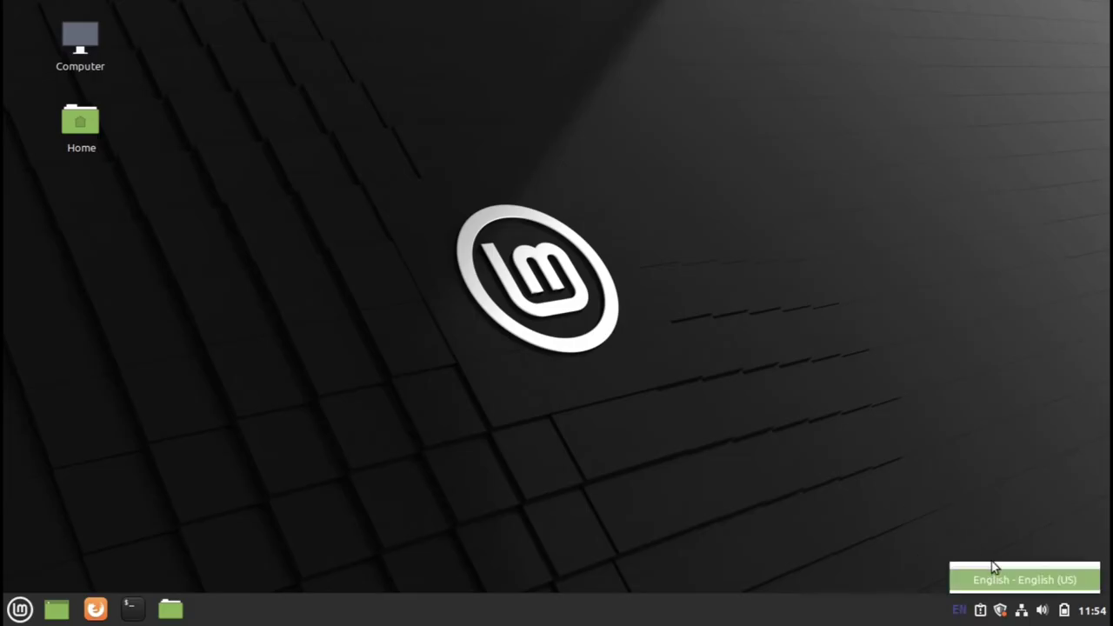
{"action": "left_click", "coordinate": [795, 405]}
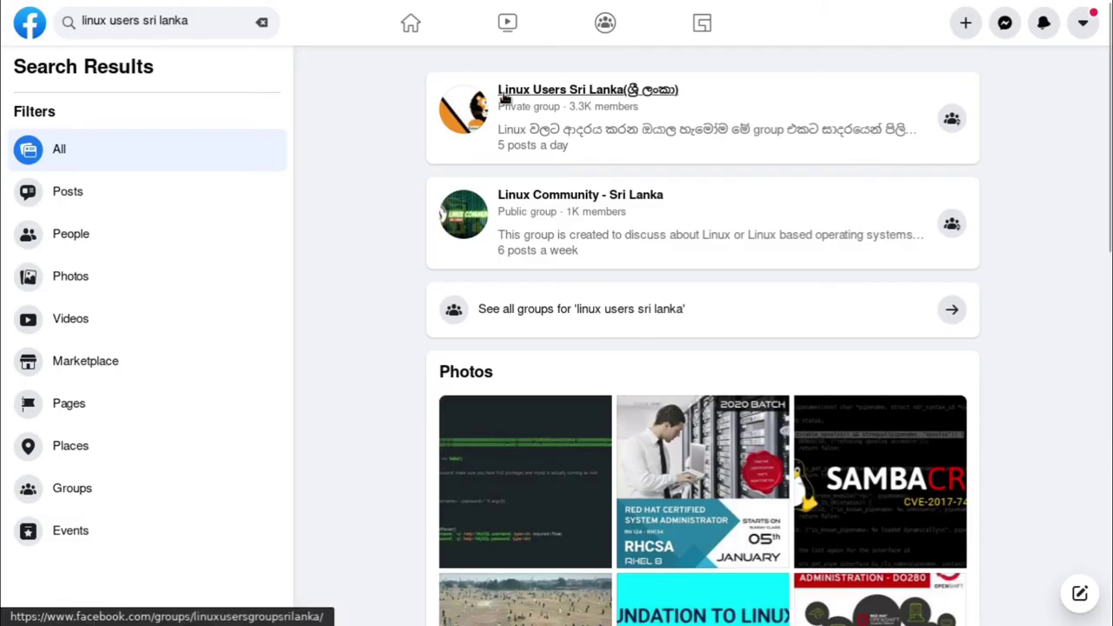
Open the private Linux Users Sri Lanka group from the Facebook search results and ask to join it.
{"action": "mouse_move", "coordinate": [507, 99]}
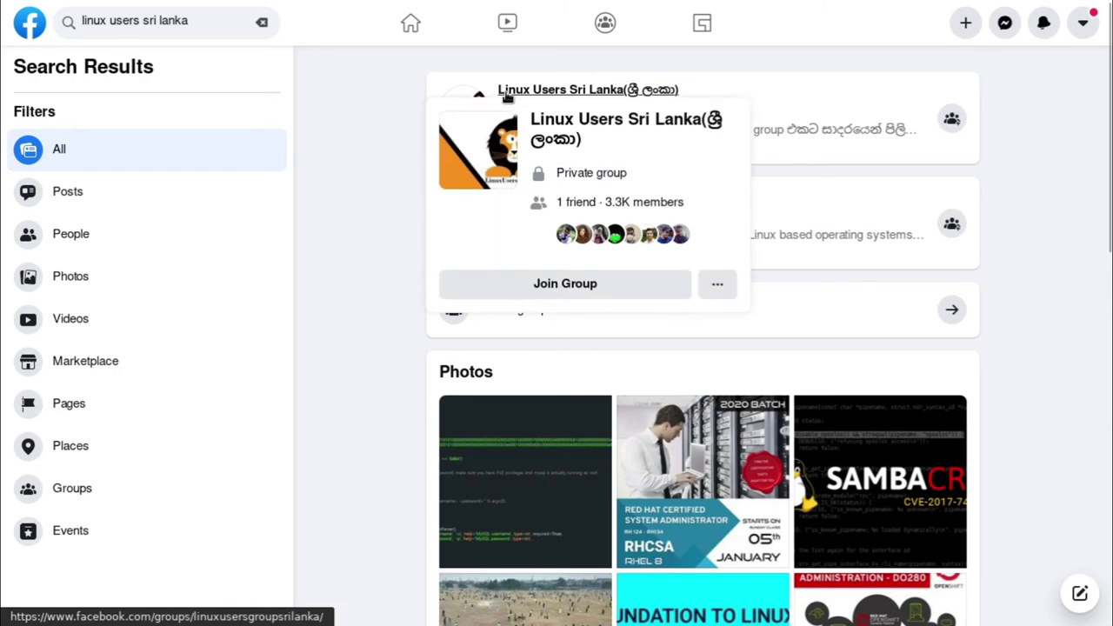
{"action": "left_click", "coordinate": [505, 93]}
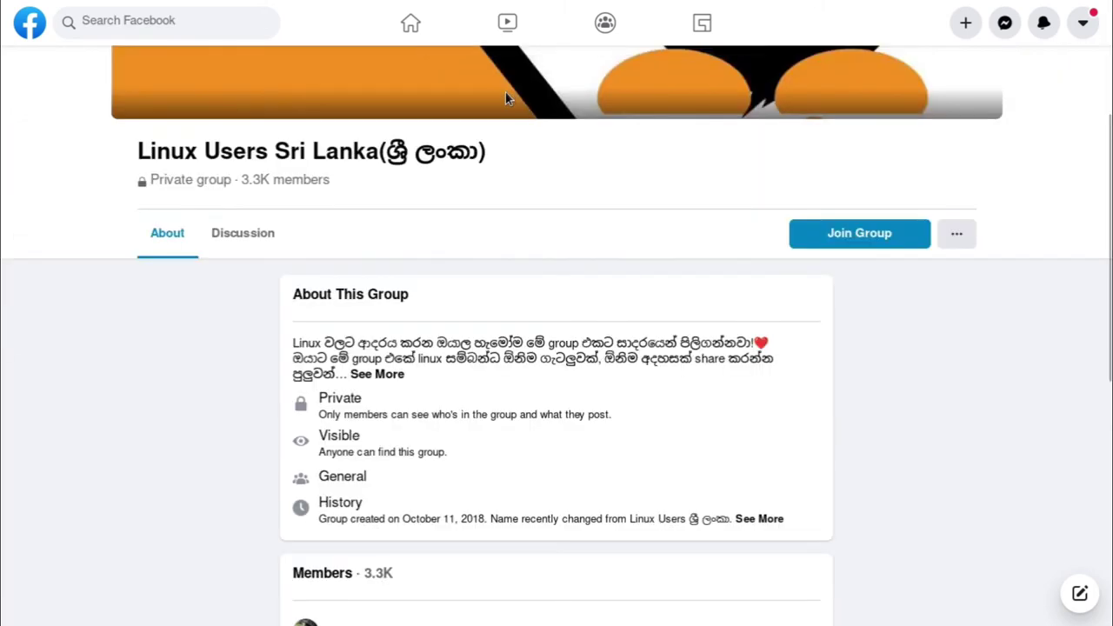
{"action": "left_click", "coordinate": [850, 239]}
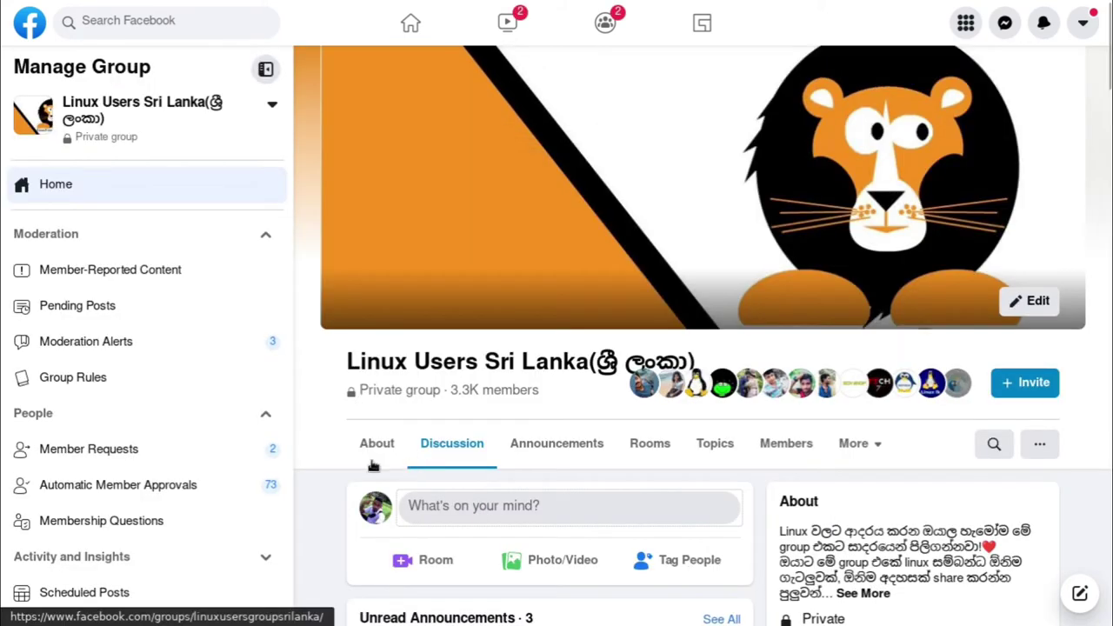
Draft a new post in the Linux Users Sri Lanka group reading "ඔයාගෙ ගැටළුව typeකරල postකරන්න".
{"action": "left_click", "coordinate": [467, 512]}
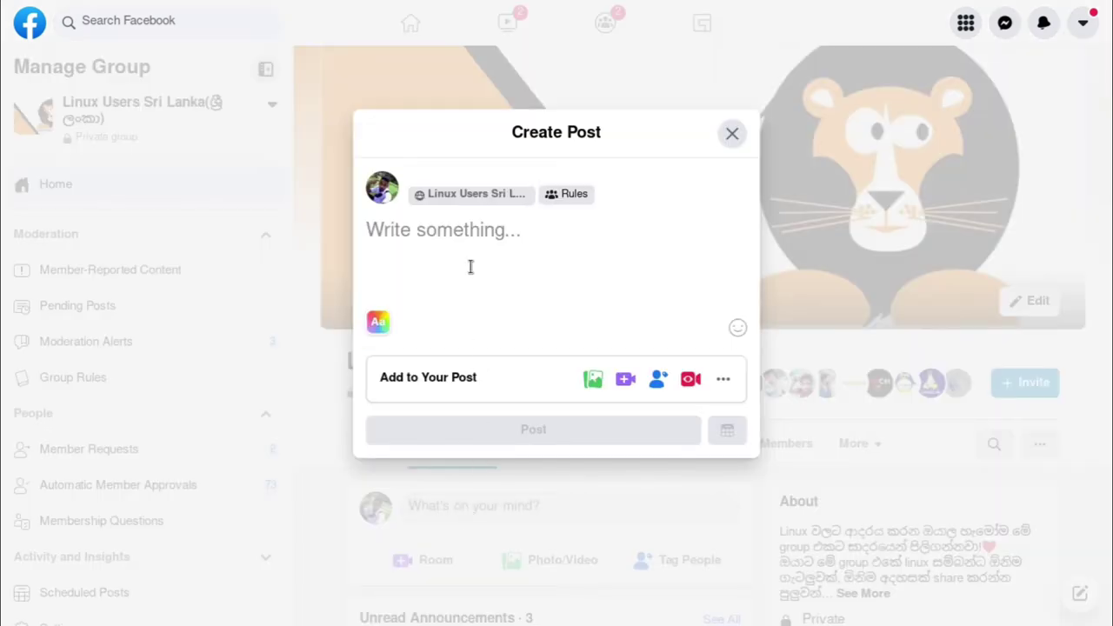
{"action": "type", "text": "T"}
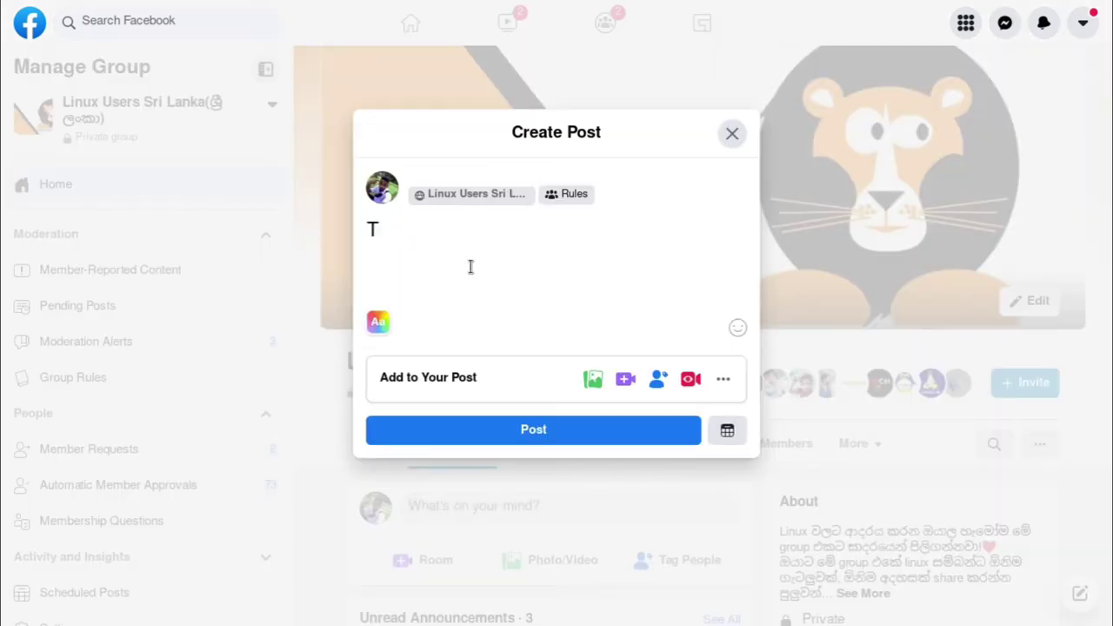
{"action": "key", "text": "BackSpace"}
{"action": "type", "text": "මයාගෙ ගැටළුව typeකරල"}
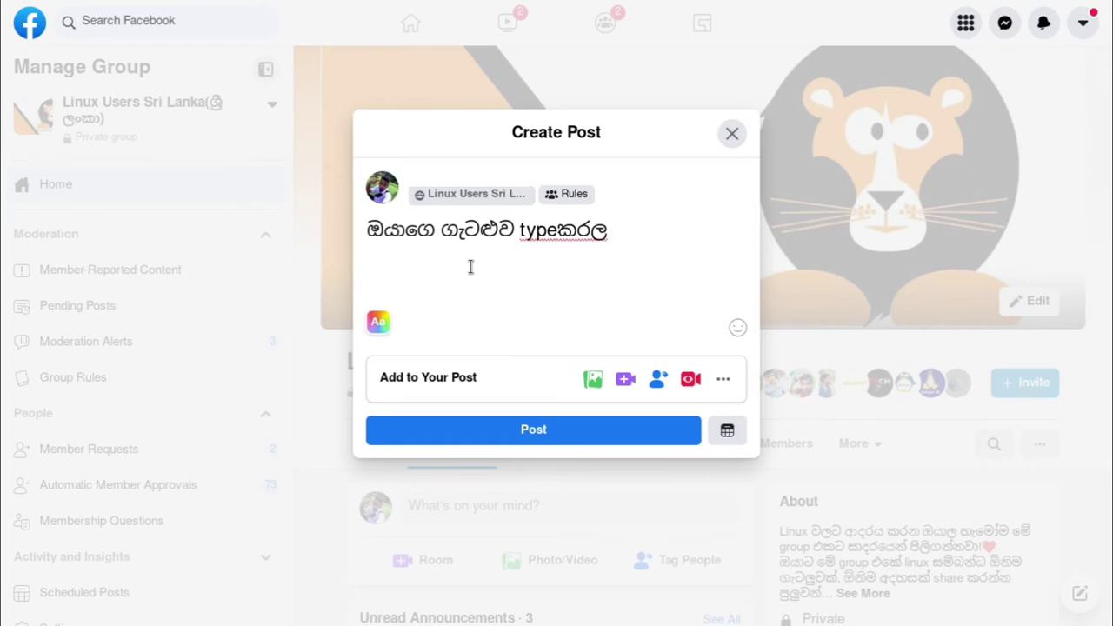
{"action": "type", "text": " postකරන්"}
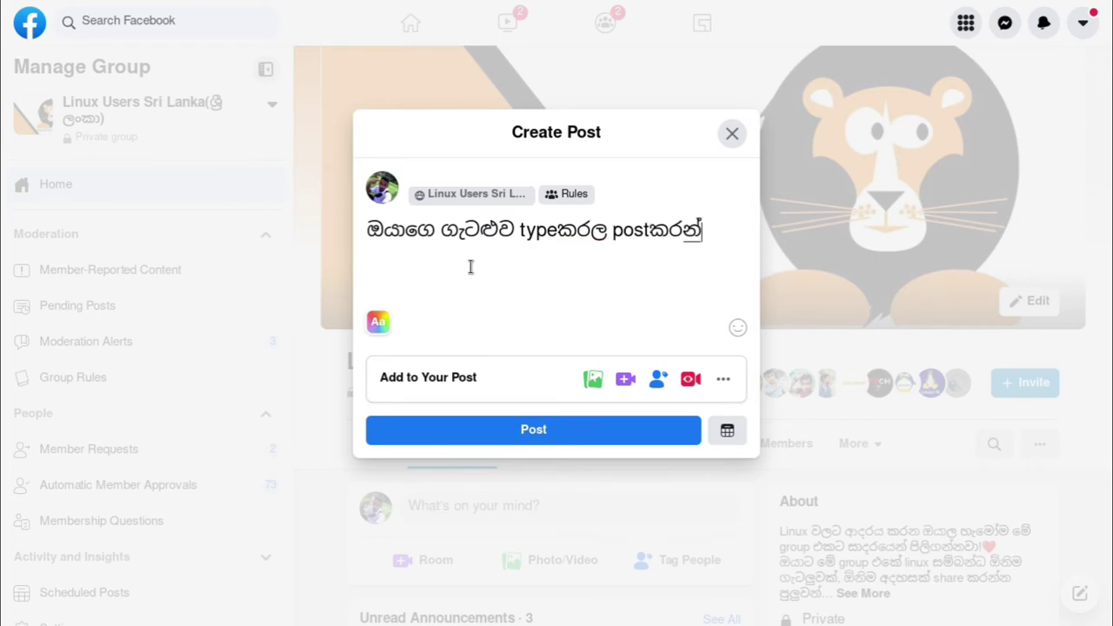
{"action": "type", "text": "න?"}
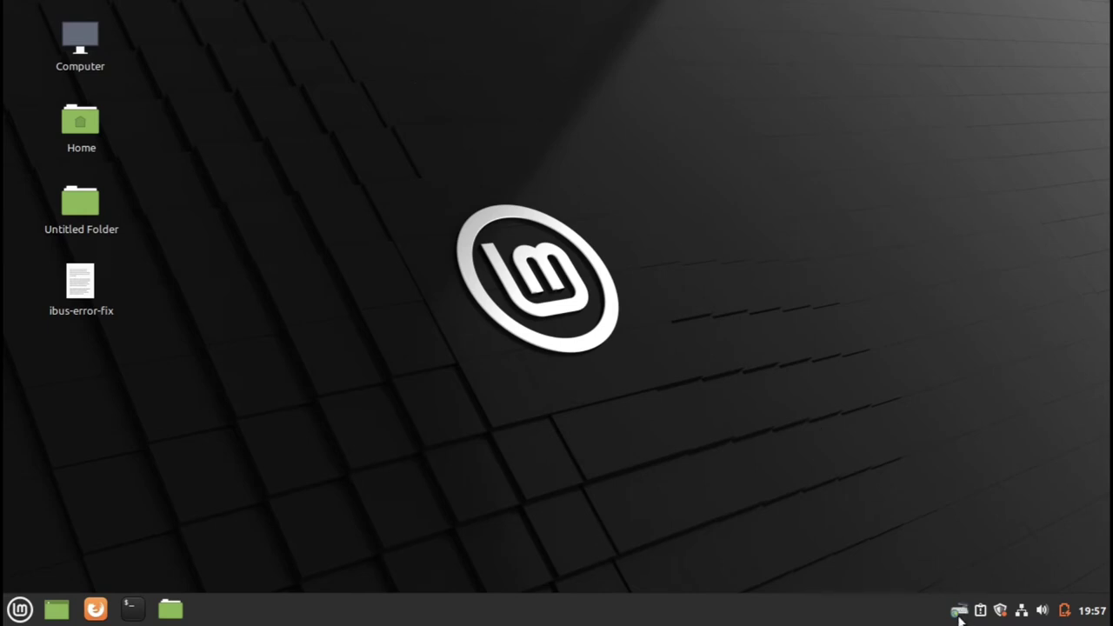
View the general IBus preferences from the tray's input method indicator and close them.
{"action": "right_click", "coordinate": [959, 613]}
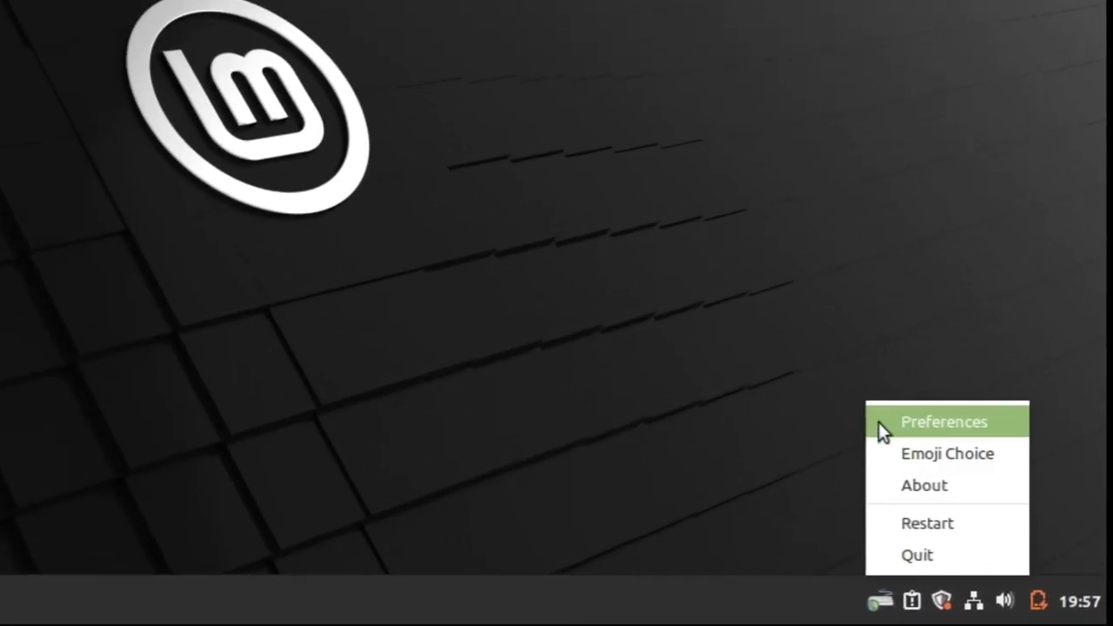
{"action": "left_click", "coordinate": [971, 423]}
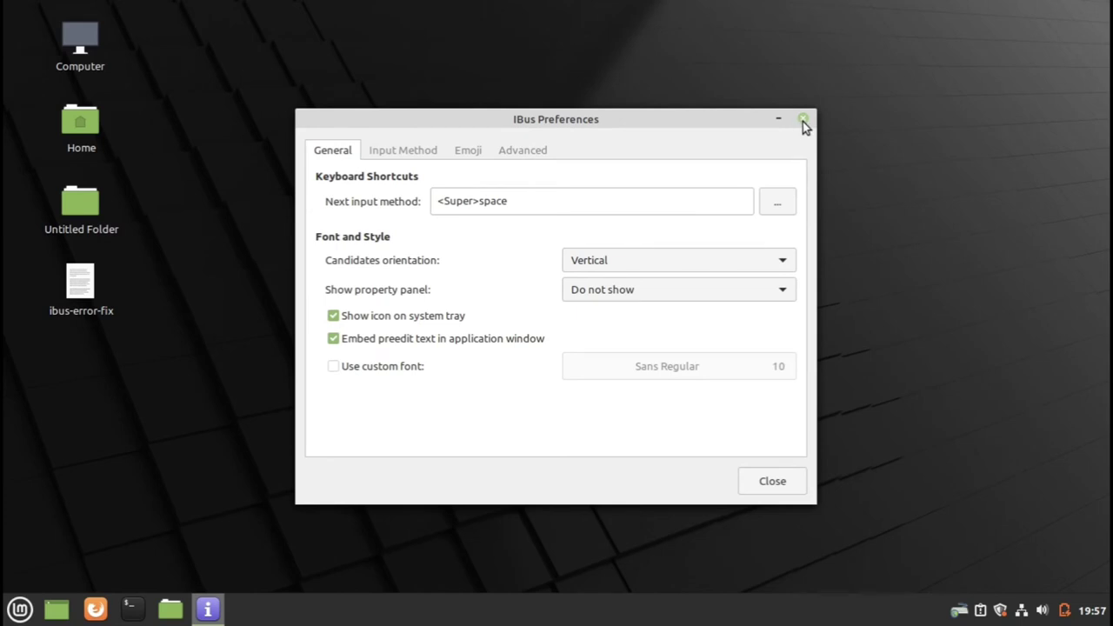
{"action": "left_click", "coordinate": [802, 120]}
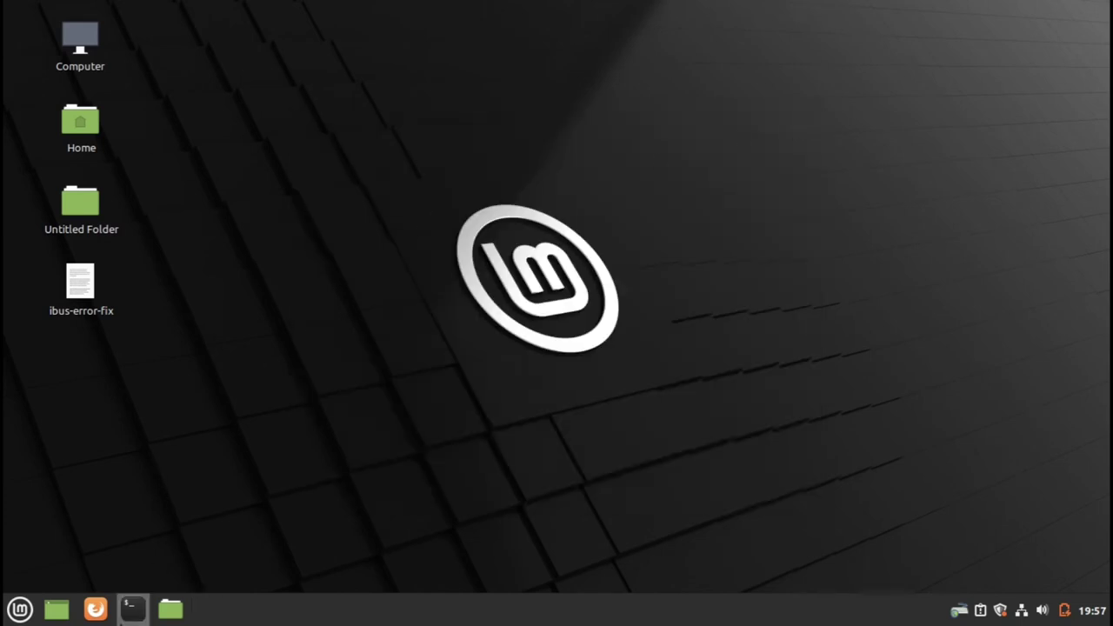
Run ibus-setup in a terminal to bring up IBus Preferences.
{"action": "left_click", "coordinate": [131, 608]}
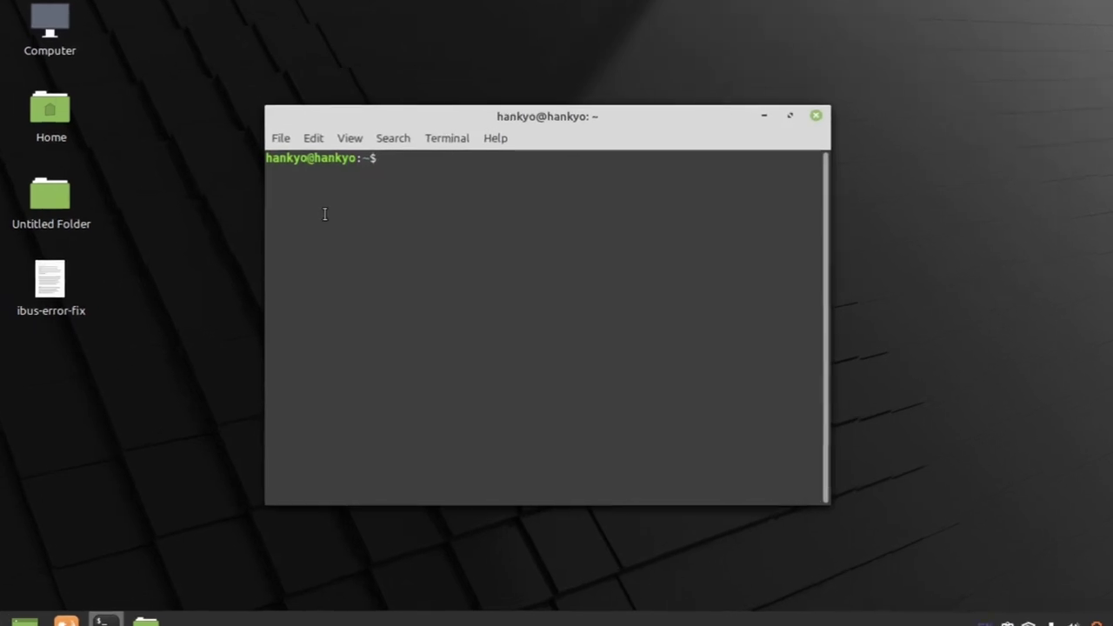
{"action": "type", "text": "ibus-setup"}
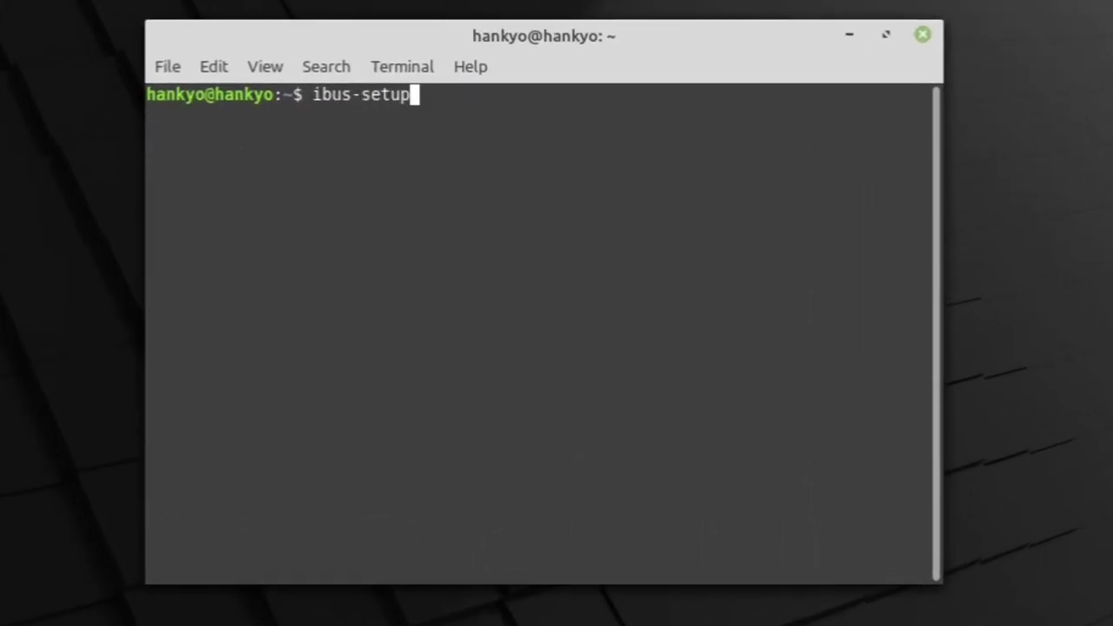
{"action": "key", "text": "Return"}
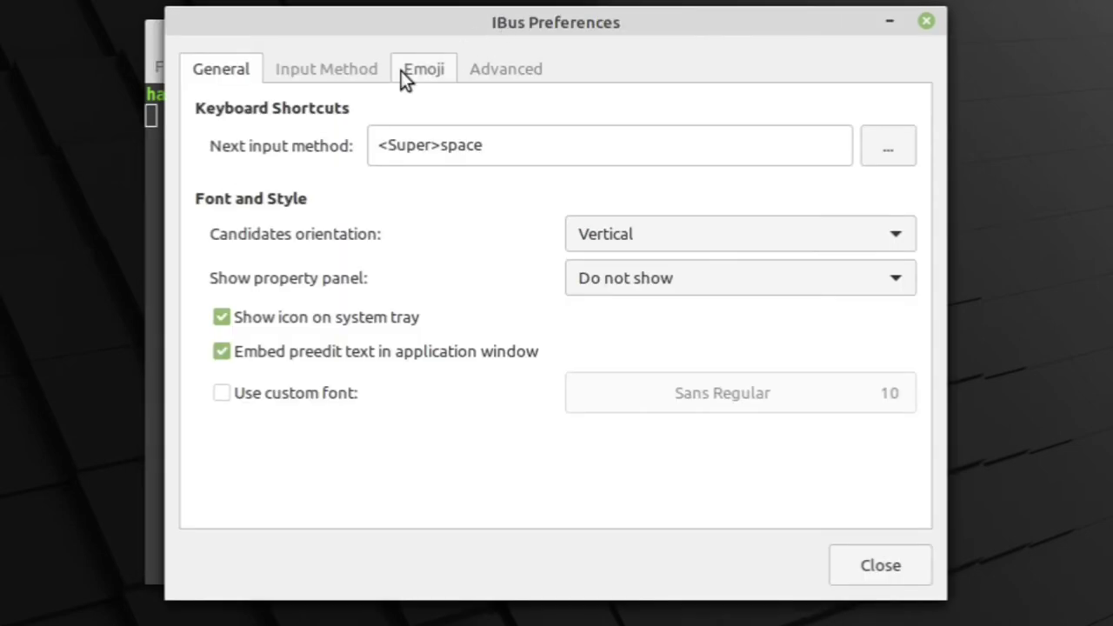
Add the Sinhala helakuru-wijesekara (m17n) layout to the IBus input methods.
{"action": "left_click", "coordinate": [351, 57]}
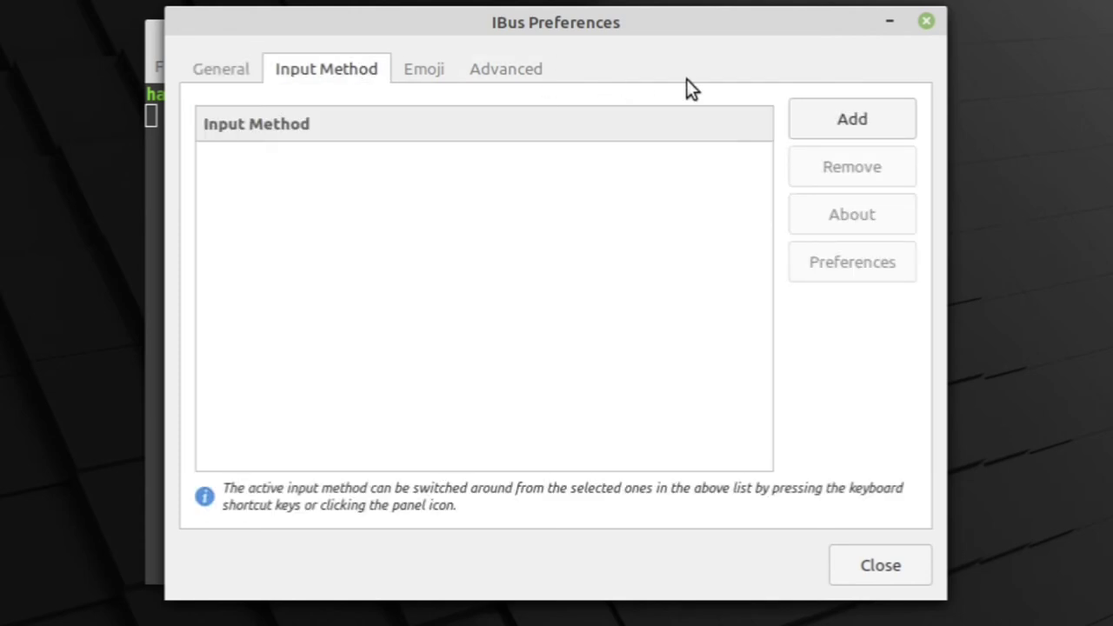
{"action": "left_click", "coordinate": [820, 122]}
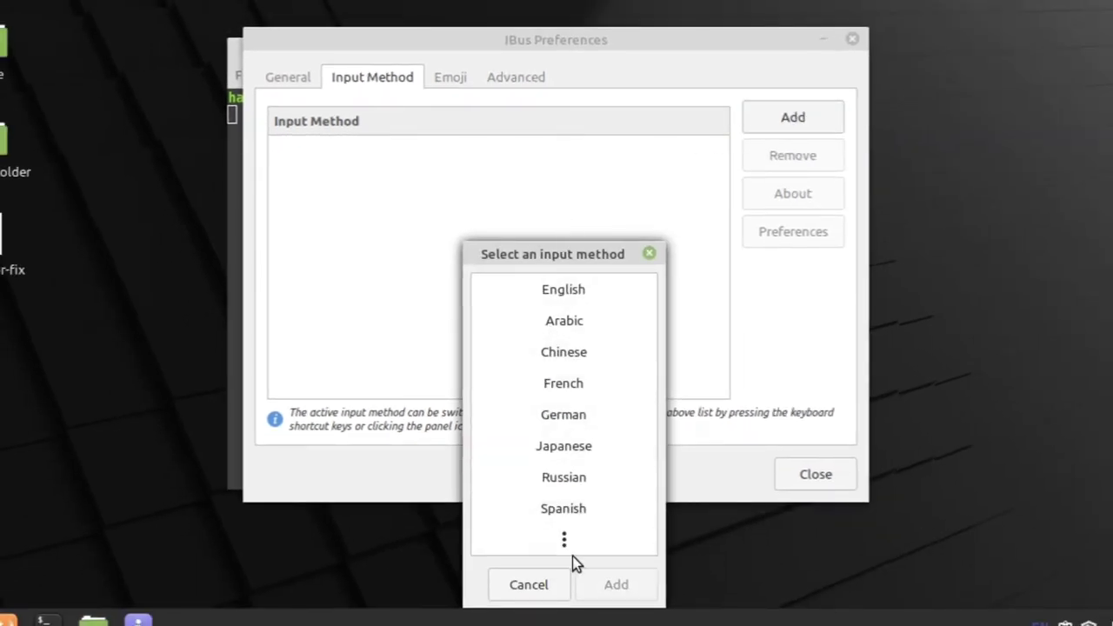
{"action": "left_click", "coordinate": [572, 543]}
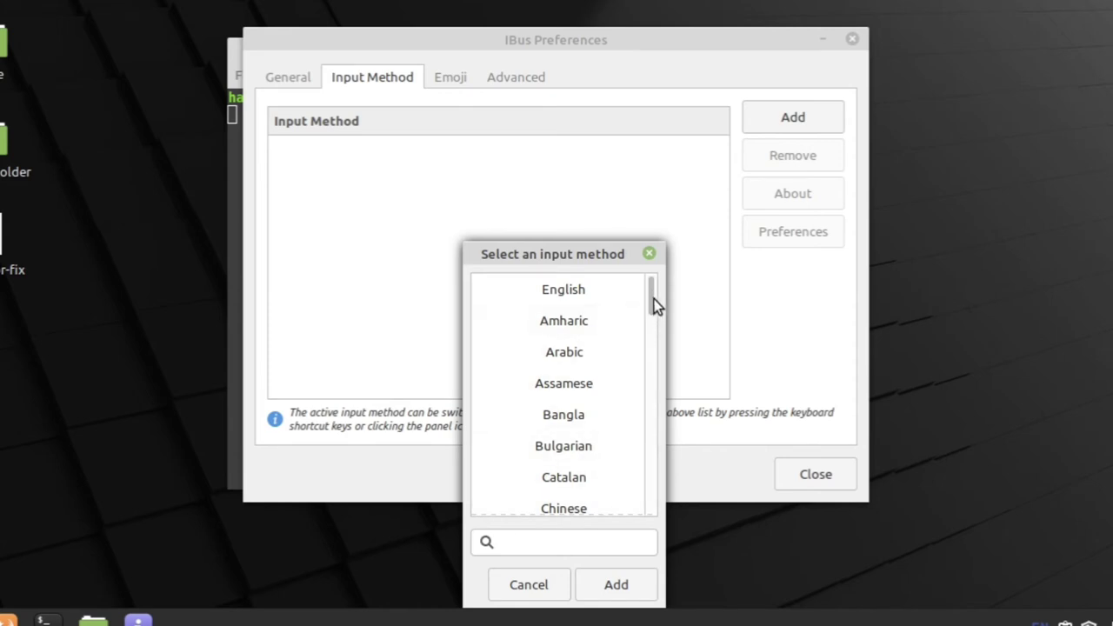
{"action": "scroll", "coordinate": [654, 299], "scroll_direction": "down", "scroll_amount": 3}
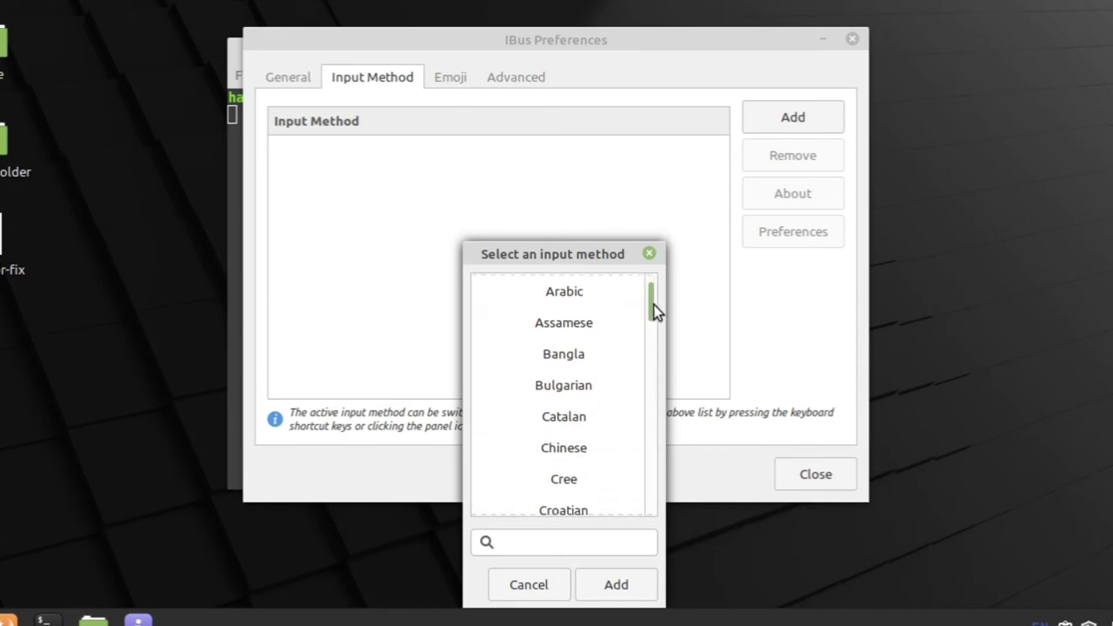
{"action": "scroll", "coordinate": [644, 326], "scroll_direction": "down", "scroll_amount": 1}
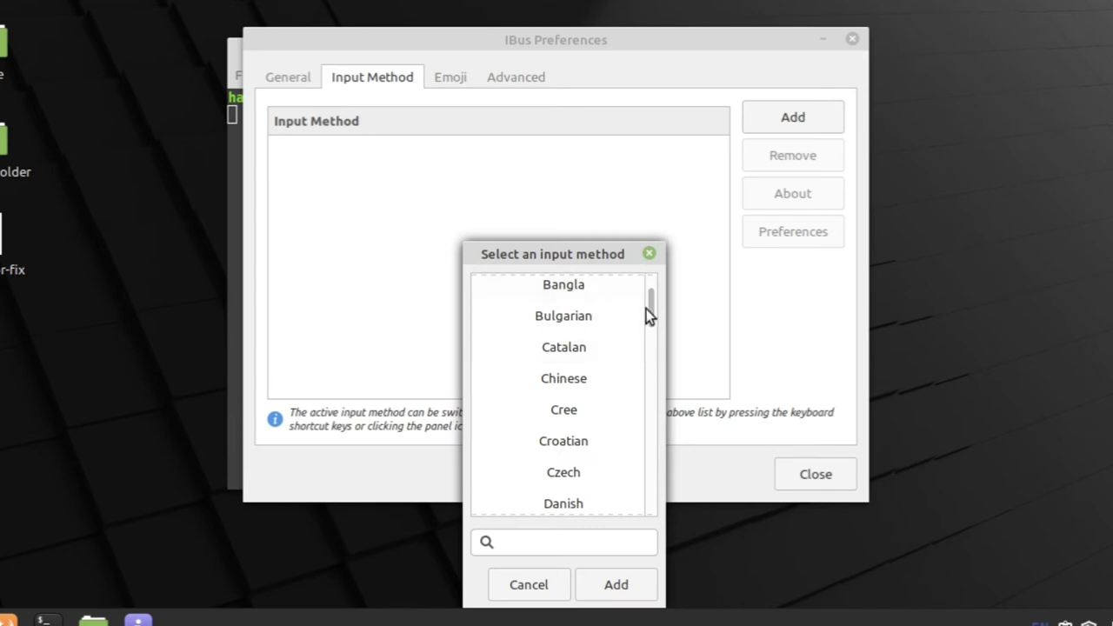
{"action": "left_click_drag", "start_coordinate": [656, 309], "coordinate": [650, 453]}
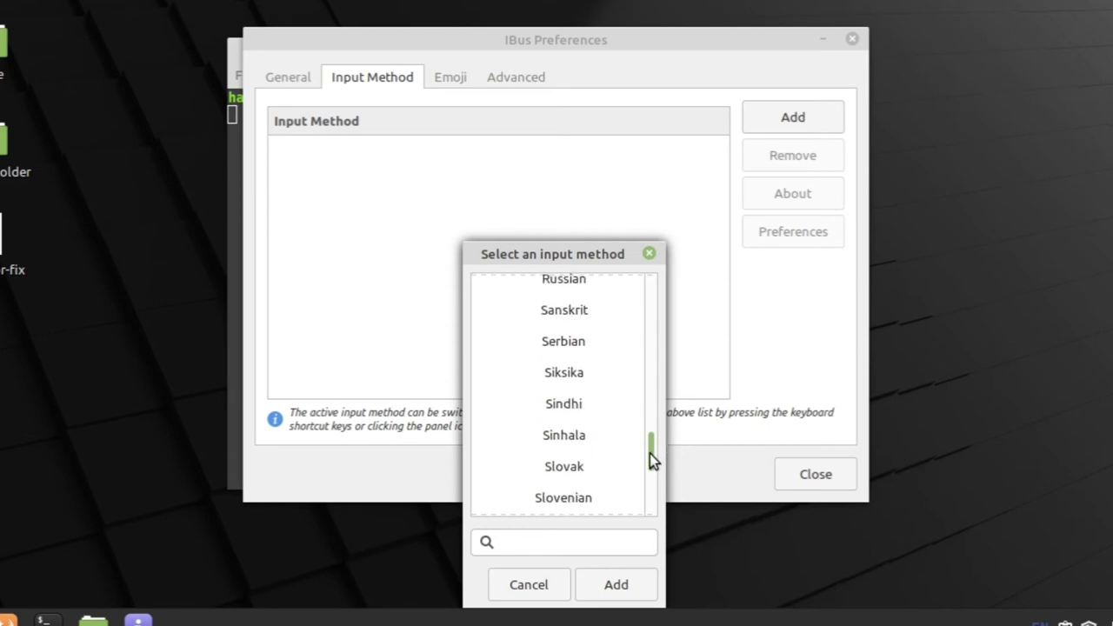
{"action": "left_click", "coordinate": [578, 439]}
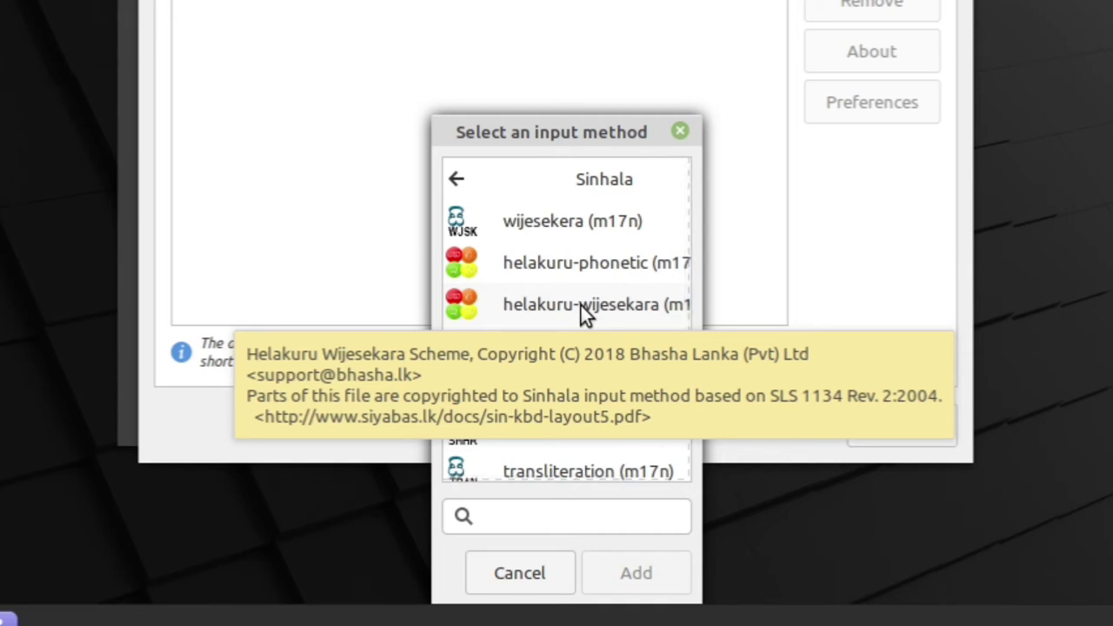
{"action": "left_click", "coordinate": [581, 305]}
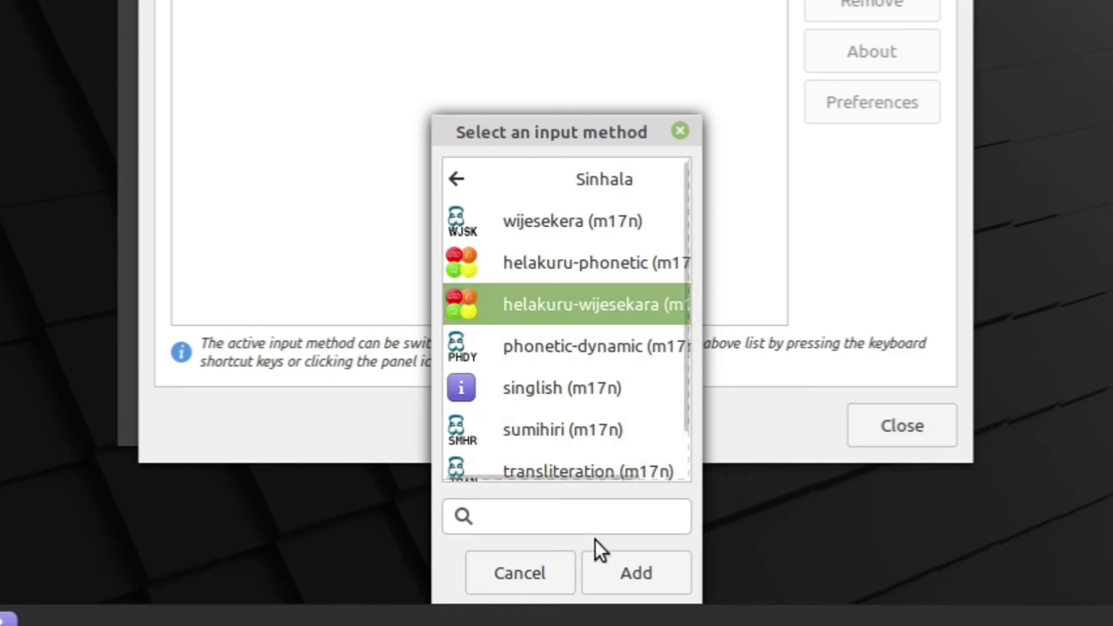
{"action": "left_click", "coordinate": [615, 590]}
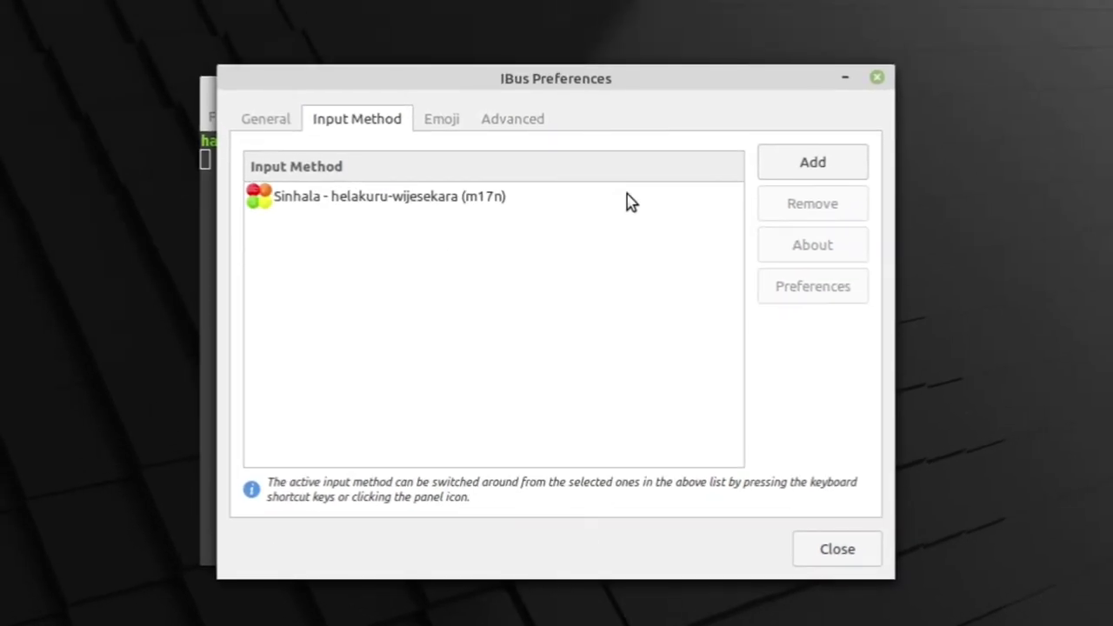
Add English (US) to the IBus input methods, and close IBus Preferences and the terminal.
{"action": "left_click", "coordinate": [811, 168]}
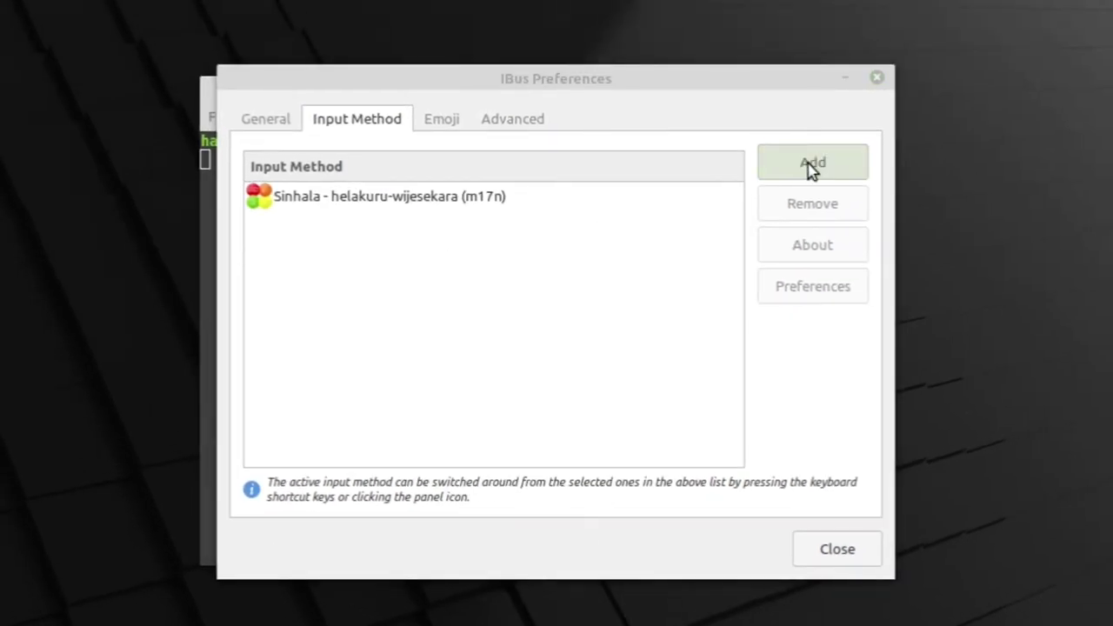
{"action": "left_click", "coordinate": [563, 364]}
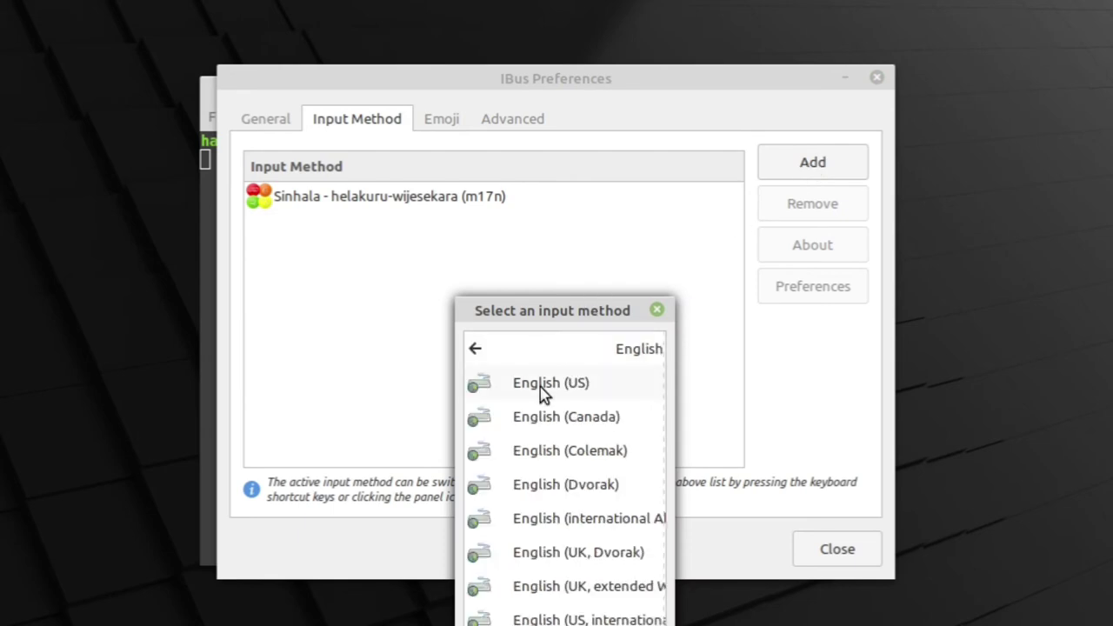
{"action": "left_click", "coordinate": [543, 392]}
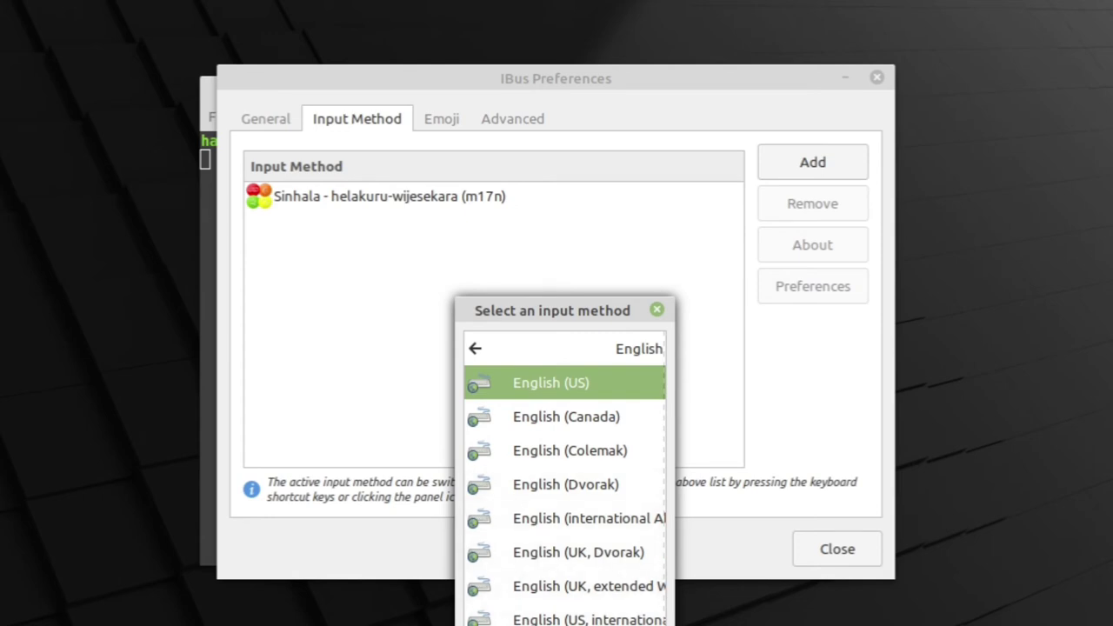
{"action": "key", "text": "Return"}
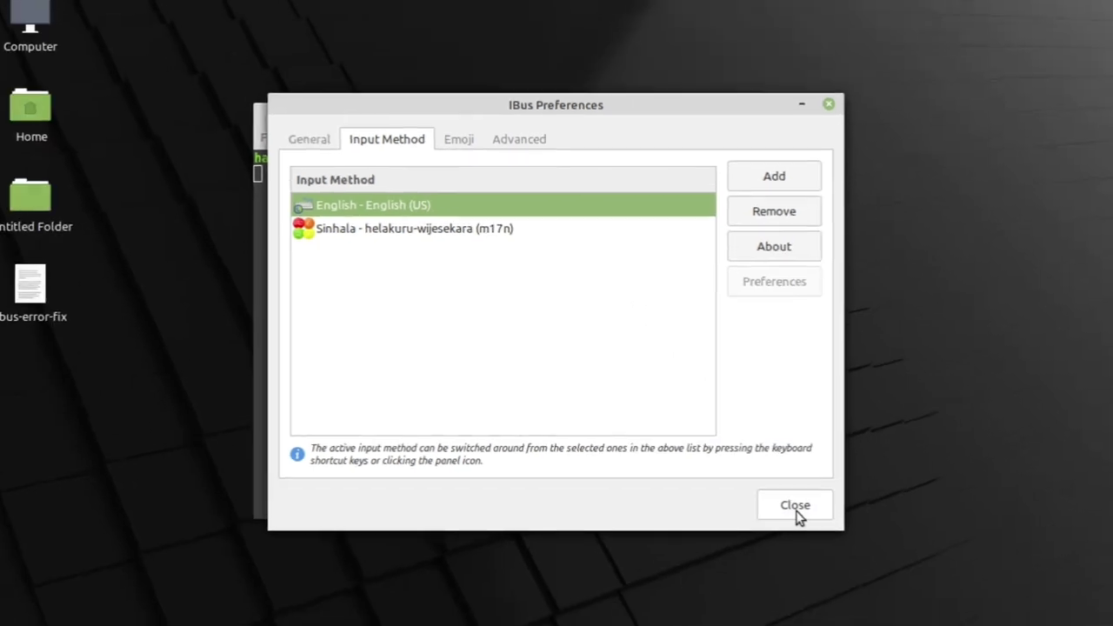
{"action": "left_click", "coordinate": [795, 511]}
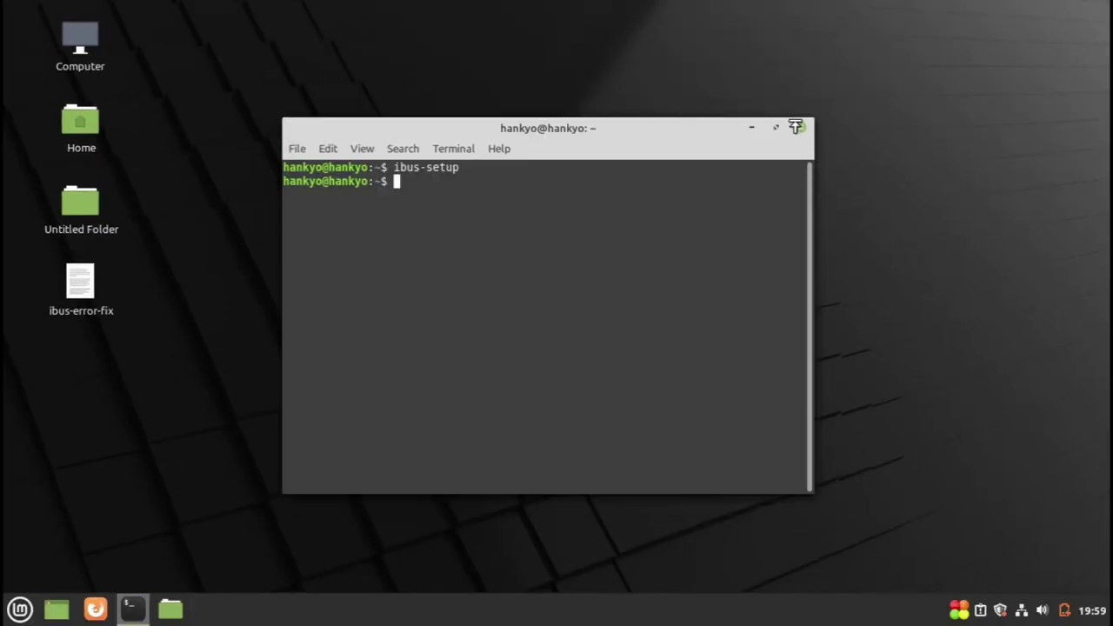
{"action": "left_click", "coordinate": [796, 127]}
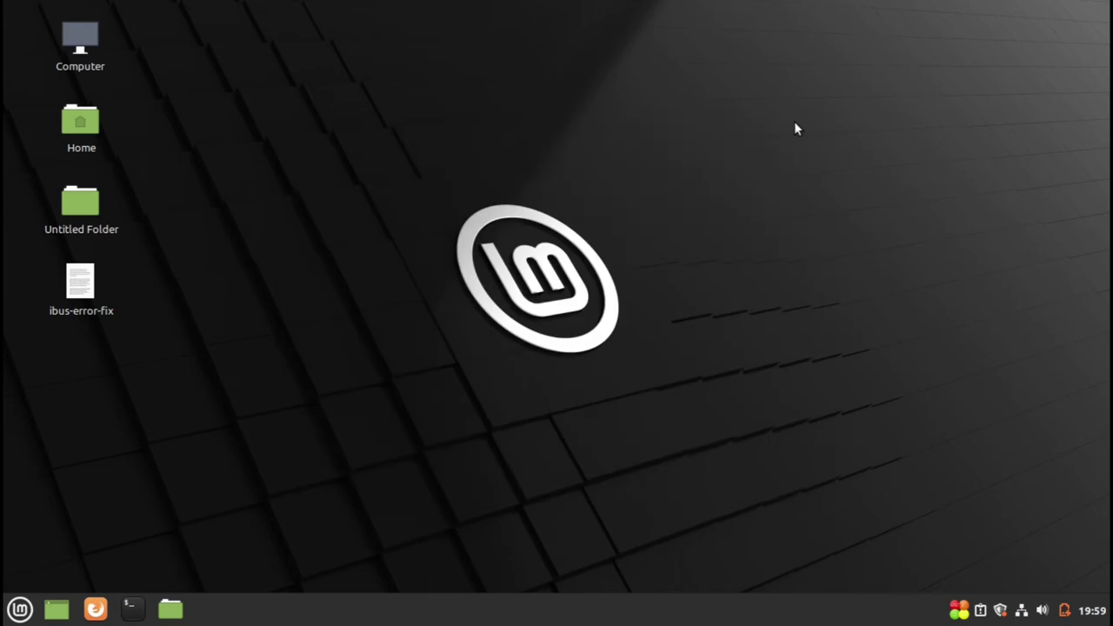
Switch the active input method to Sinhala - helakuru-wijesekara (m17n) and open the ibus-error-fix file from the desktop.
{"action": "left_click", "coordinate": [961, 611]}
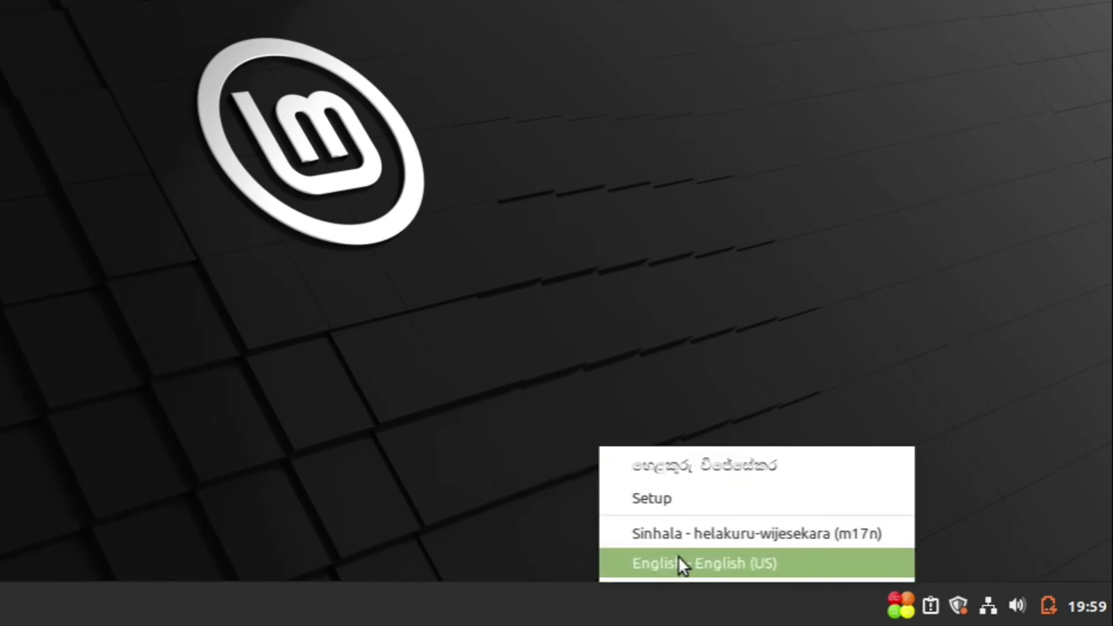
{"action": "left_click", "coordinate": [695, 534]}
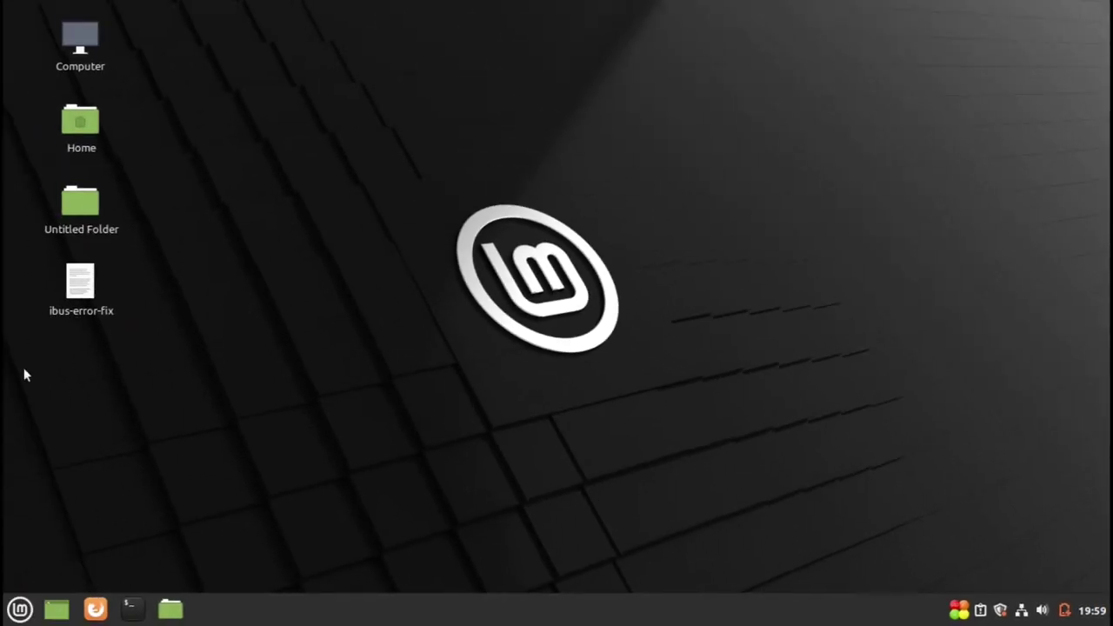
{"action": "double_click", "coordinate": [74, 292]}
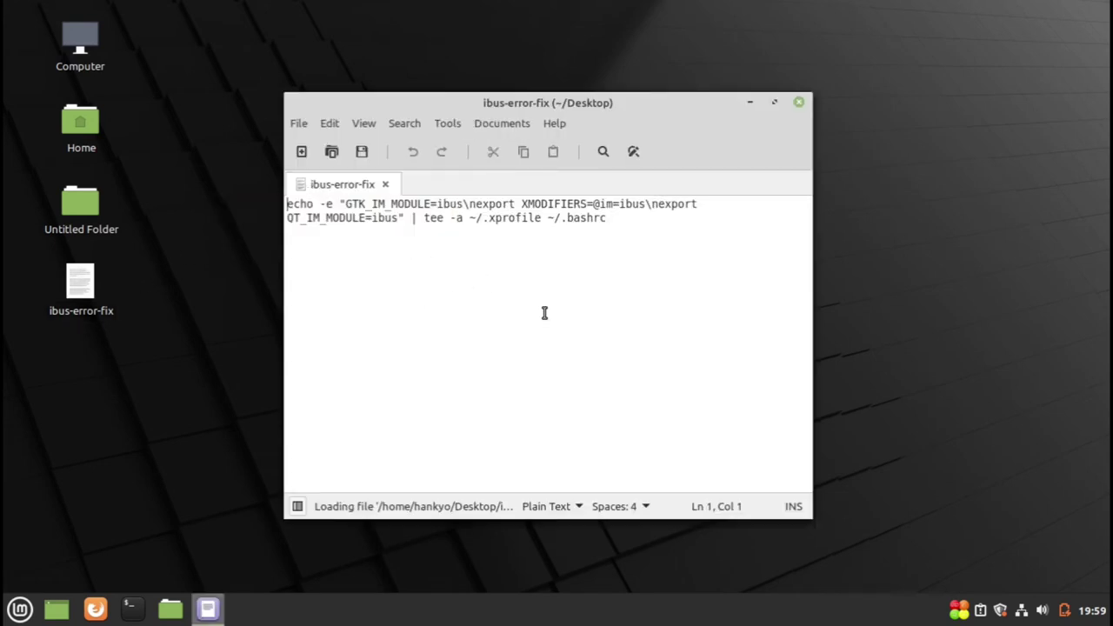
Write "මම සිංහලෙන්" in ibus-error-fix after a blank line below the echo command.
{"action": "left_click", "coordinate": [569, 338]}
{"action": "key", "text": "Return"}
{"action": "key", "text": "Return"}
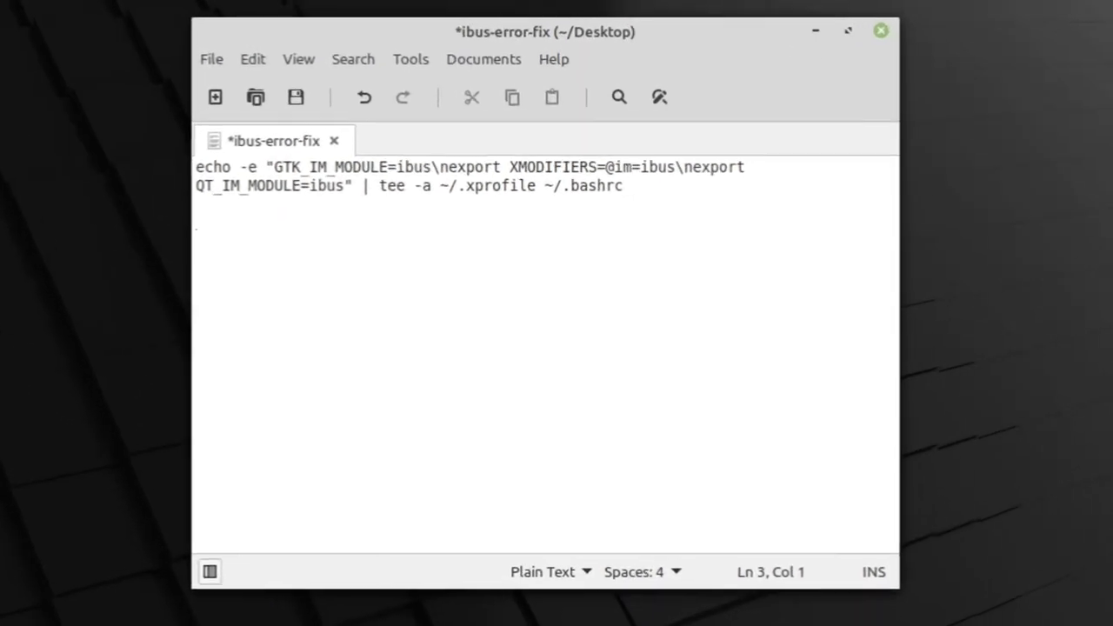
{"action": "type", "text": "োো"}
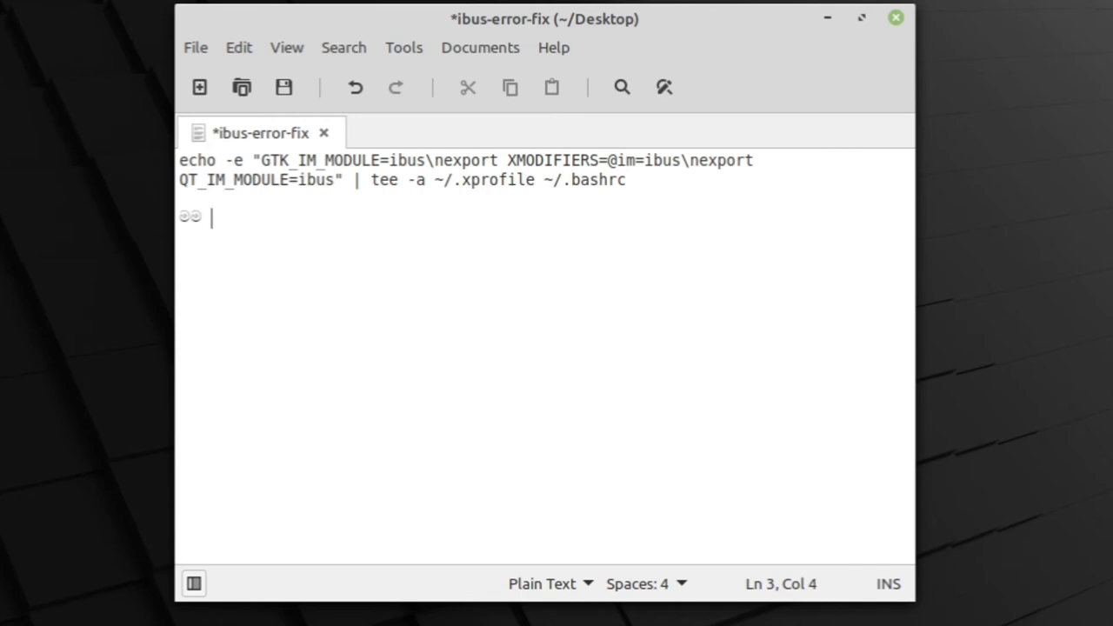
{"action": "type", "text": "  ඹ"}
{"action": "type", "text": "ිංහල"}
{"action": "type", "text": "ෙන් "}
{"action": "type", "text": "ඔ"}
{"action": "key", "text": "BackSpace"}
{"action": "key", "text": "BackSpace"}
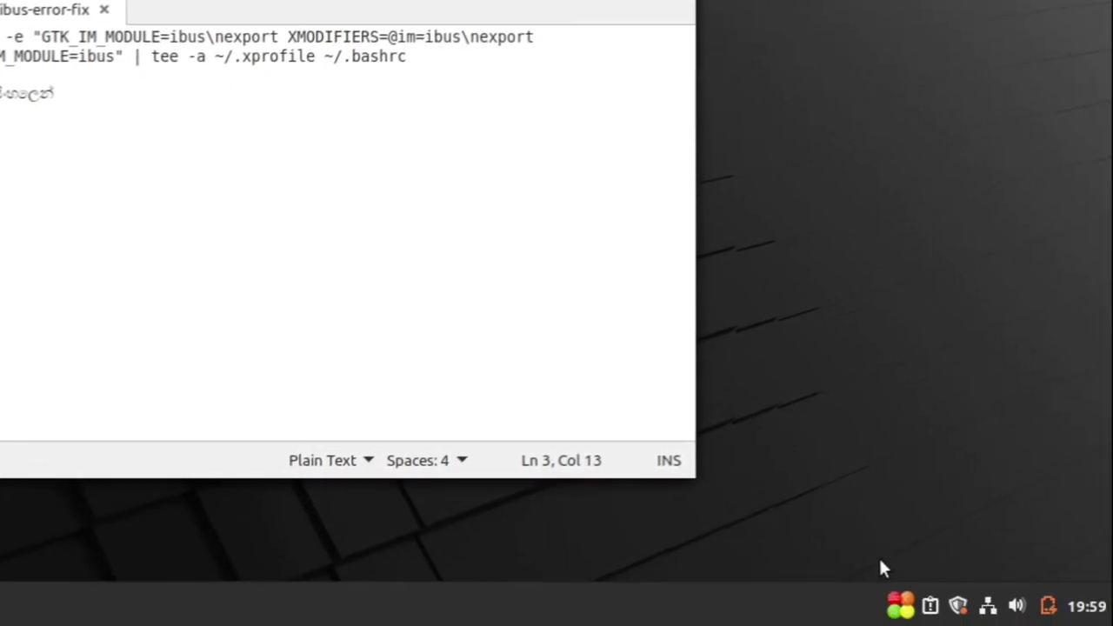
Switch the input method to English (US) and add the word "type" after the Sinhala text.
{"action": "left_click", "coordinate": [904, 603]}
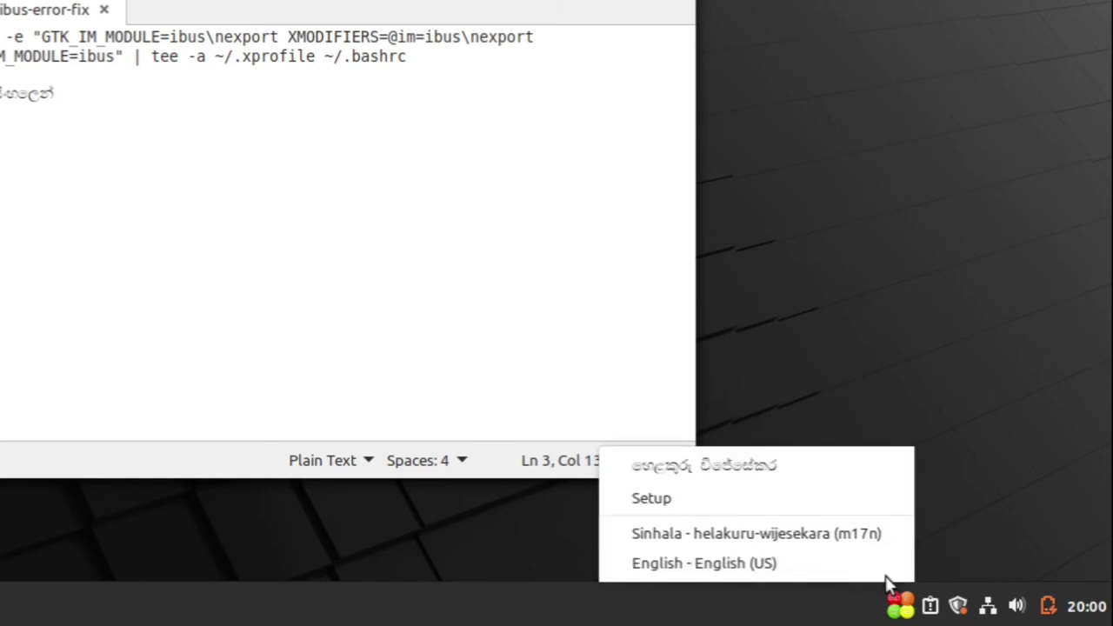
{"action": "left_click", "coordinate": [840, 570]}
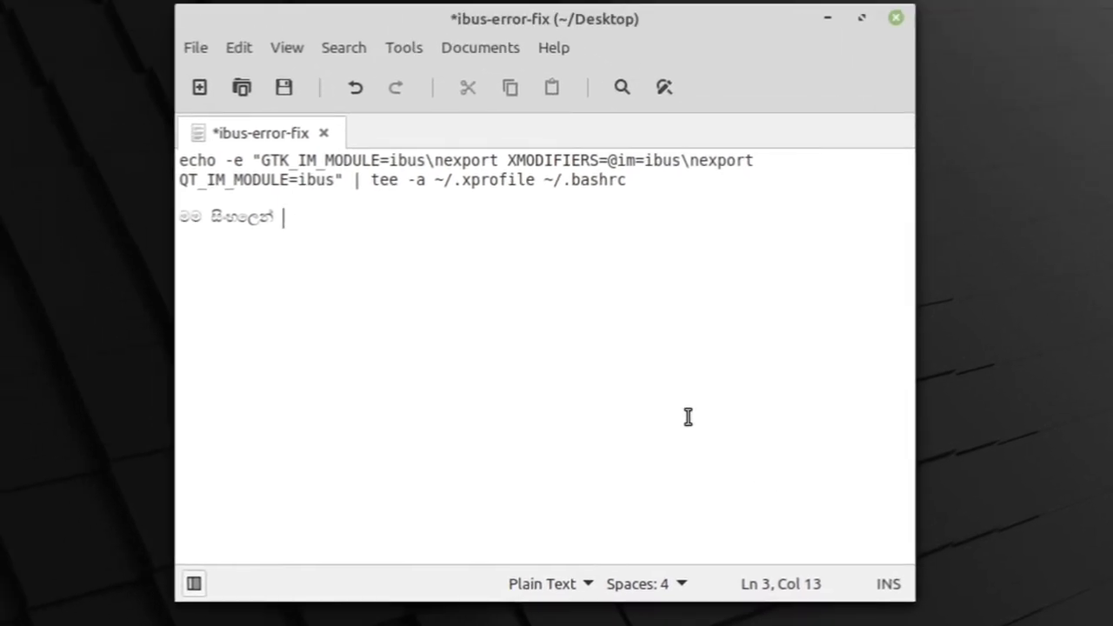
{"action": "type", "text": "type"}
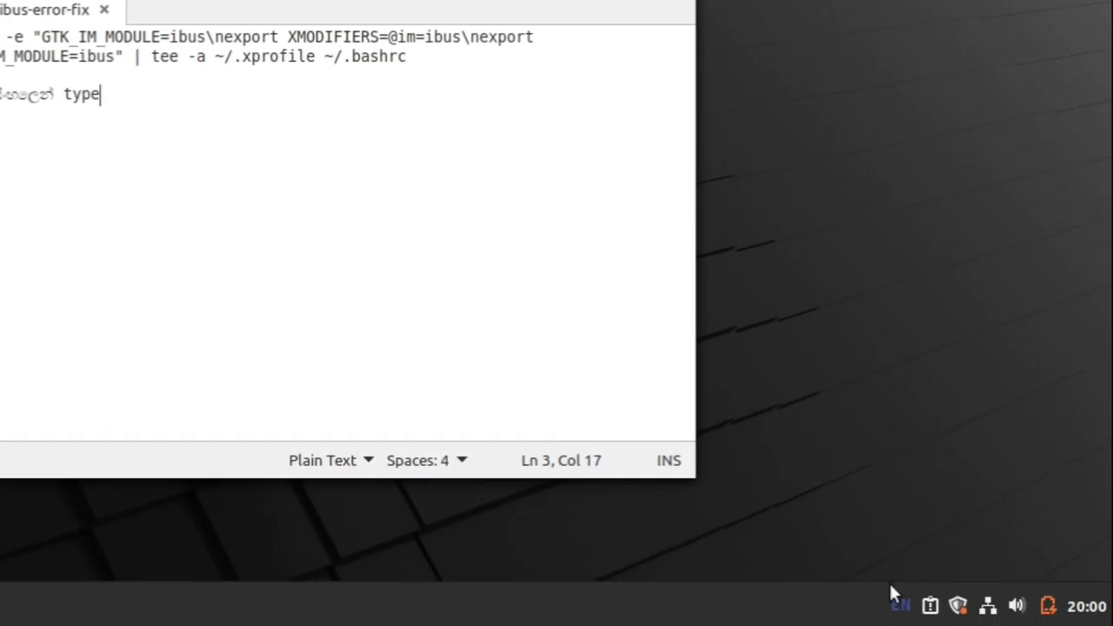
Switch the input method to Sinhala - helakuru-wijesekara (m17n) and add "කරනෝ" directly after the word "type".
{"action": "left_click", "coordinate": [895, 605]}
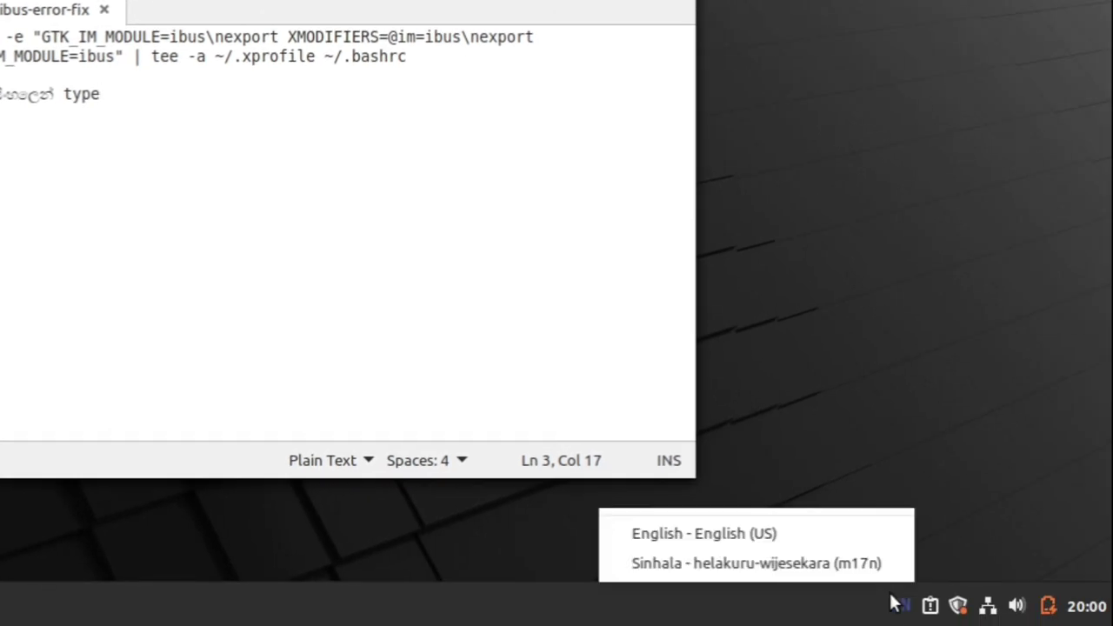
{"action": "left_click", "coordinate": [820, 571]}
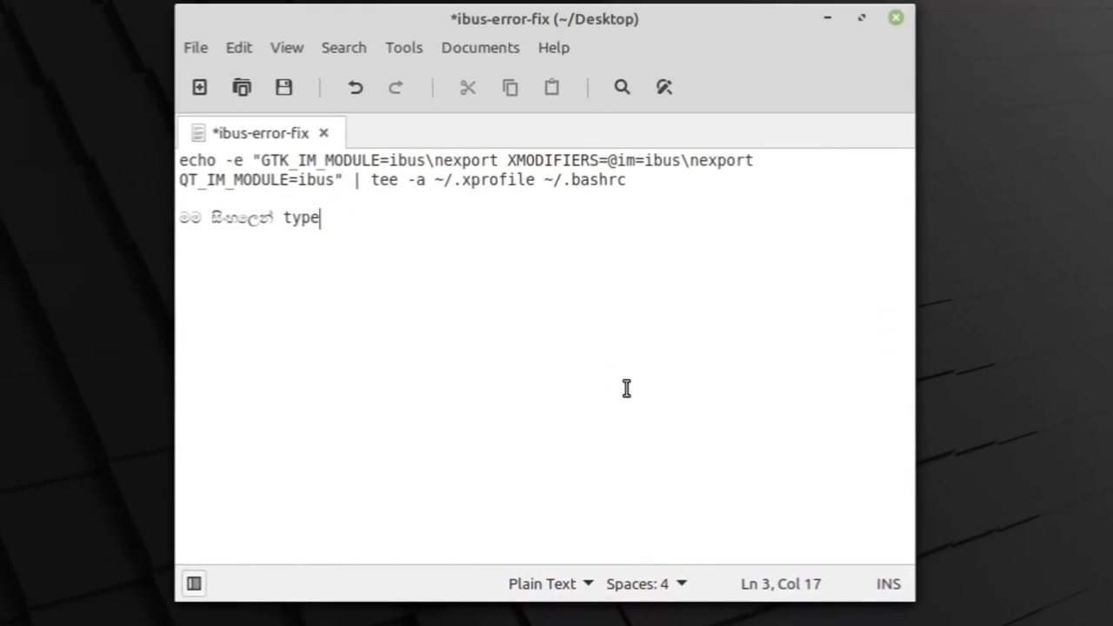
{"action": "type", "text": "කරනවා"}
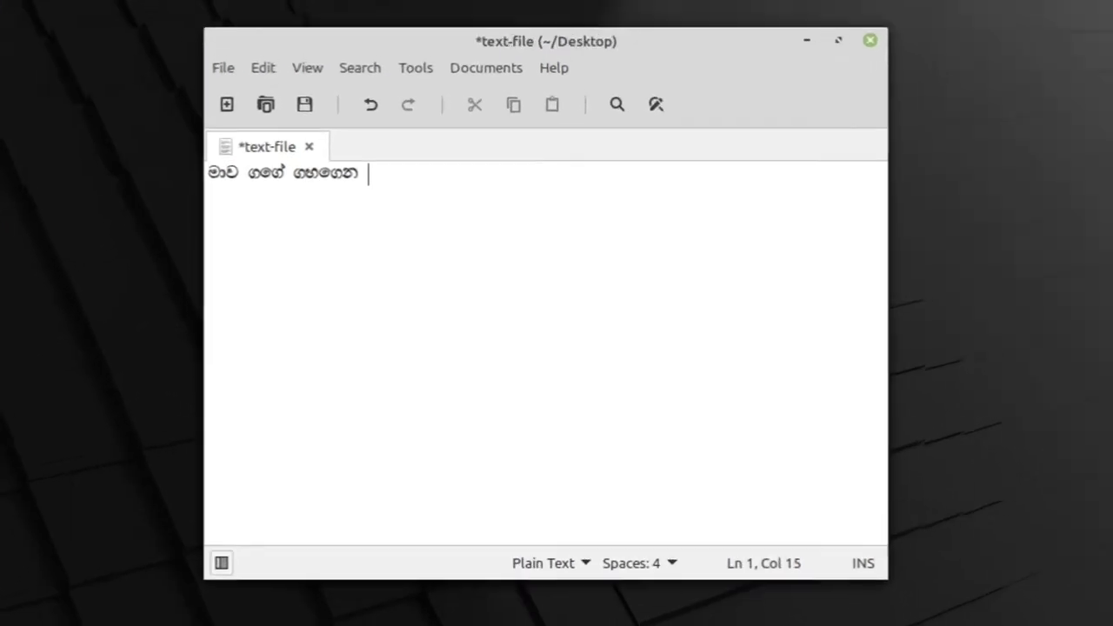
Try ending the text-file sentence with "යනව" and moving the focus to the desktop, then delete the leftover letters of that word.
{"action": "type", "text": "යනව"}
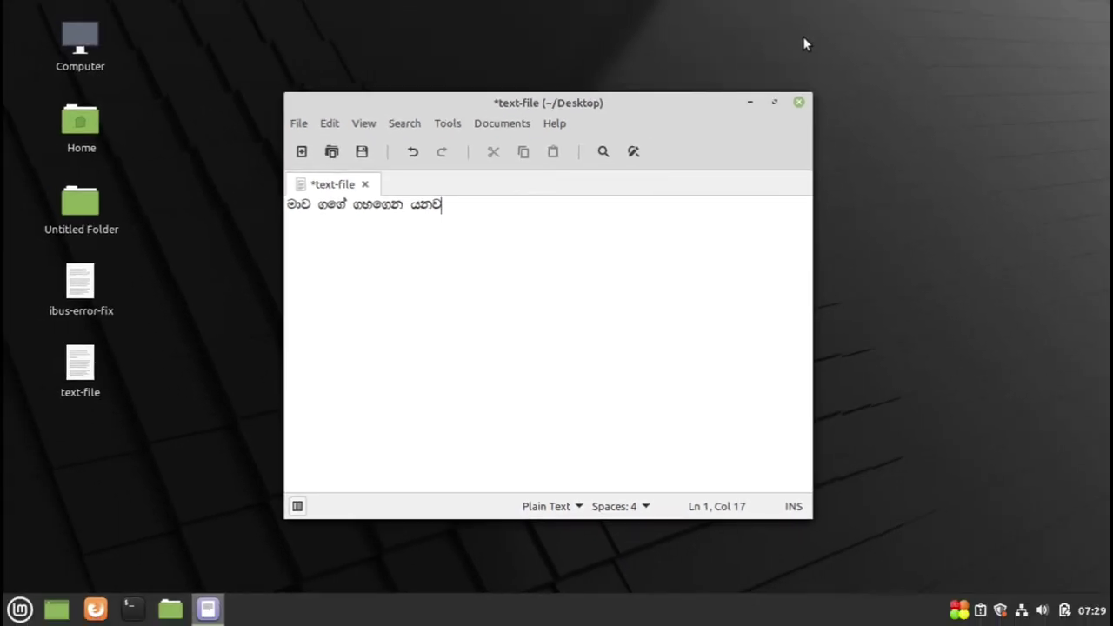
{"action": "left_click", "coordinate": [804, 45]}
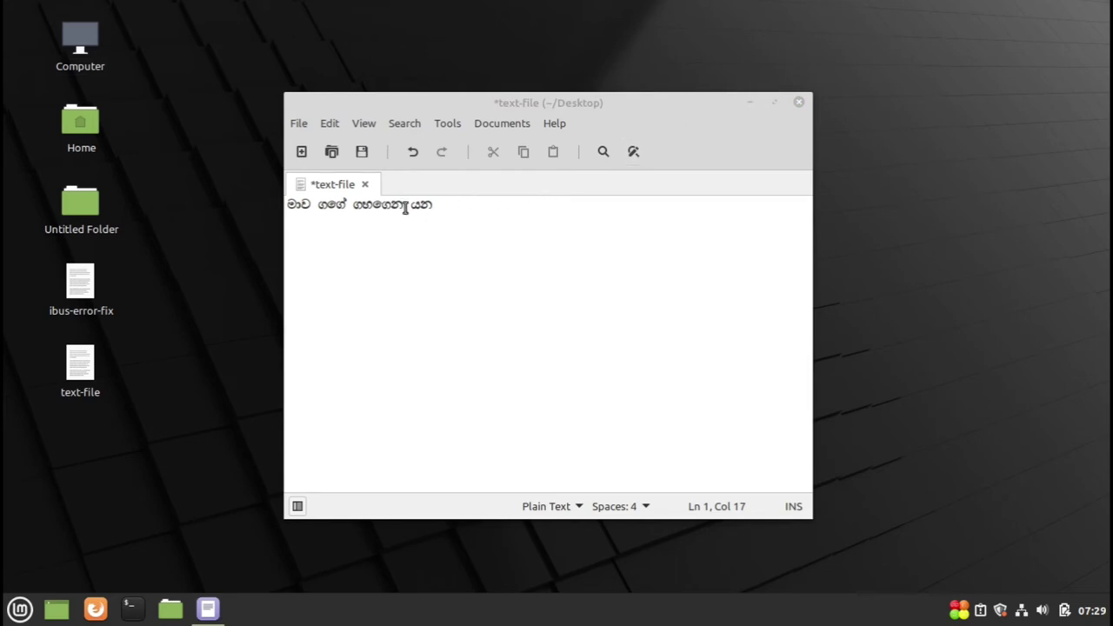
{"action": "left_click", "coordinate": [451, 213]}
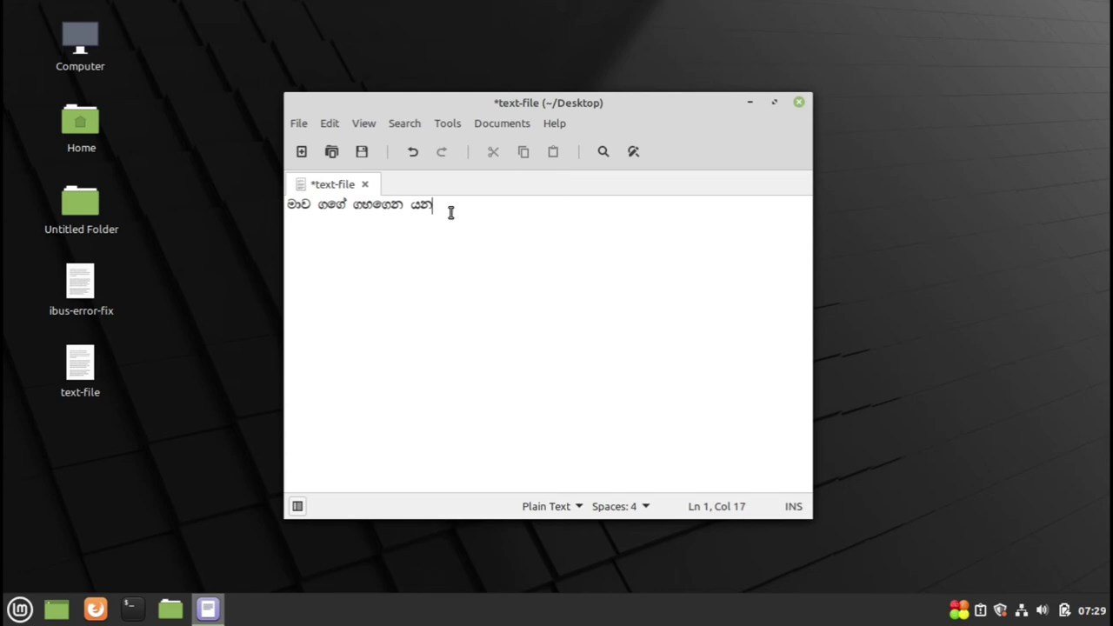
{"action": "key", "text": "BackSpace"}
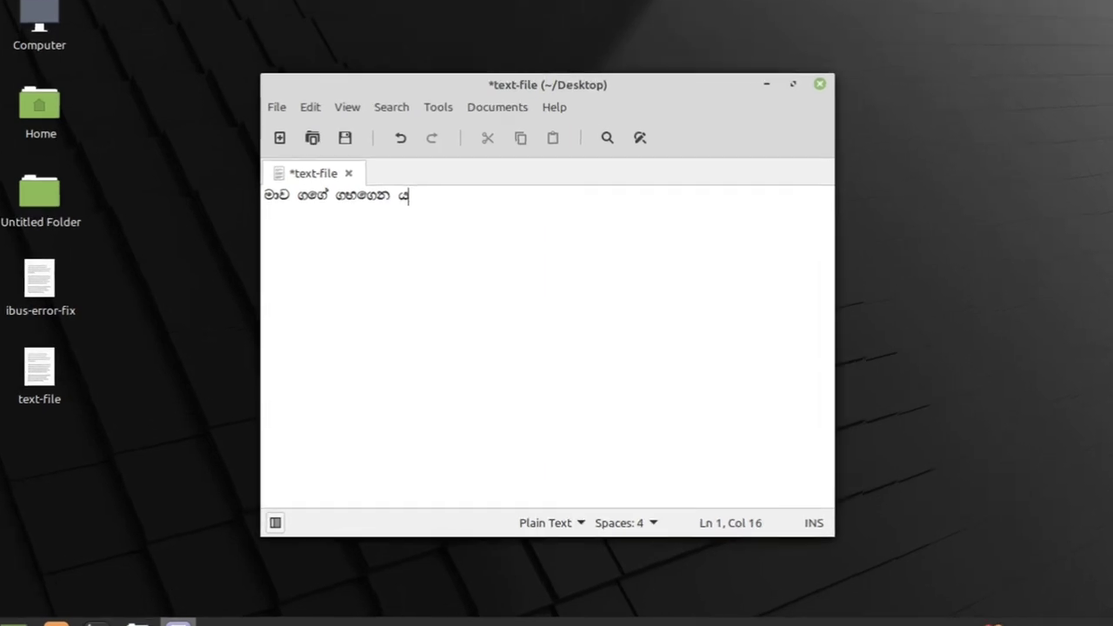
{"action": "key", "text": "BackSpace"}
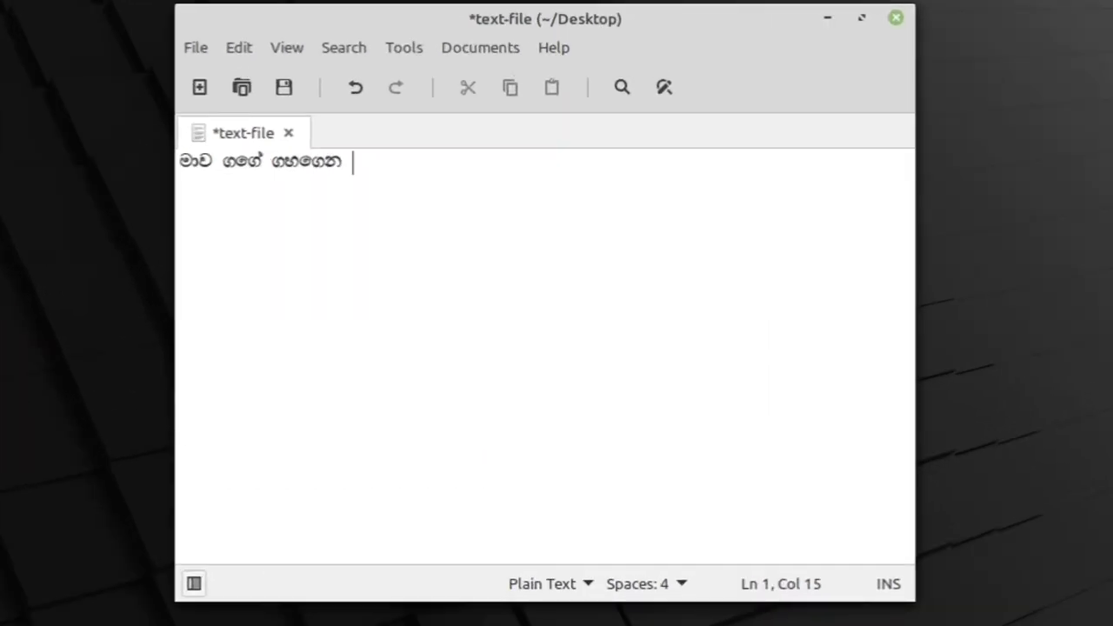
Finish the first line of text-file with "යනව", remove the trailing space, and move the focus to the desktop and back.
{"action": "type", "text": "යනව"}
{"action": "key", "text": "BackSpace"}
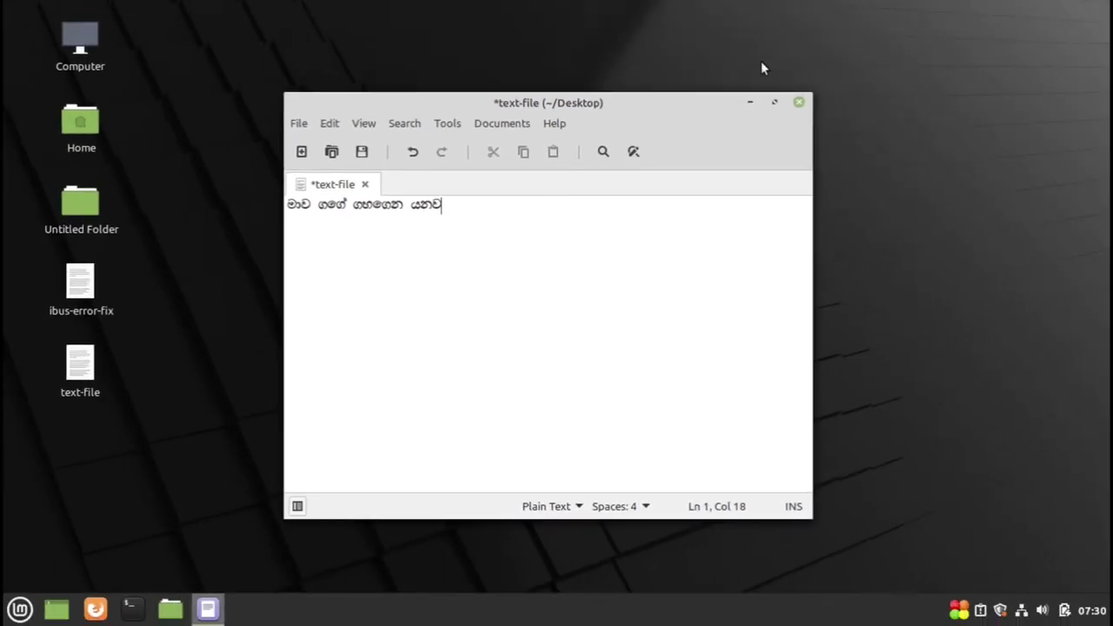
{"action": "left_click", "coordinate": [777, 47]}
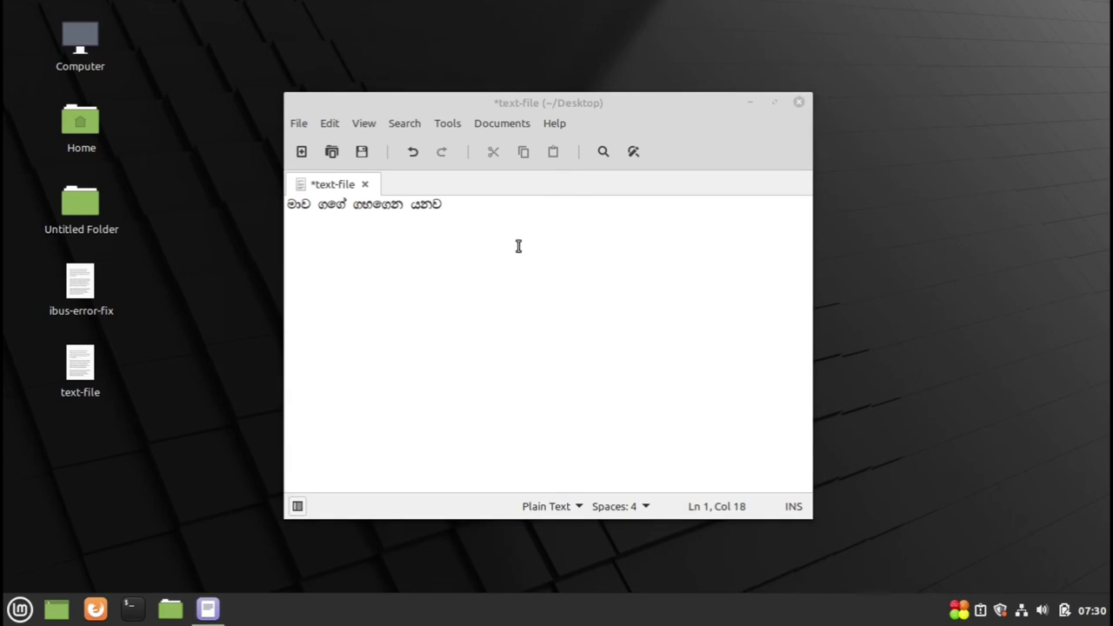
{"action": "left_click", "coordinate": [490, 309]}
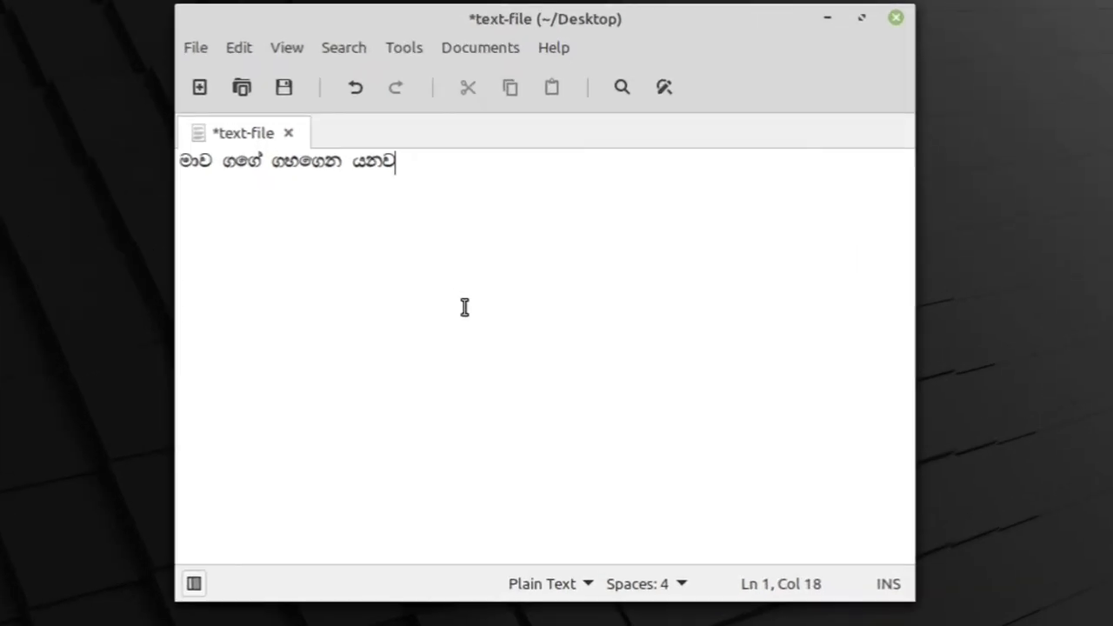
Start a second line in text-file with "මම යනව යන්" and move the focus away to the desktop.
{"action": "key", "text": "Return"}
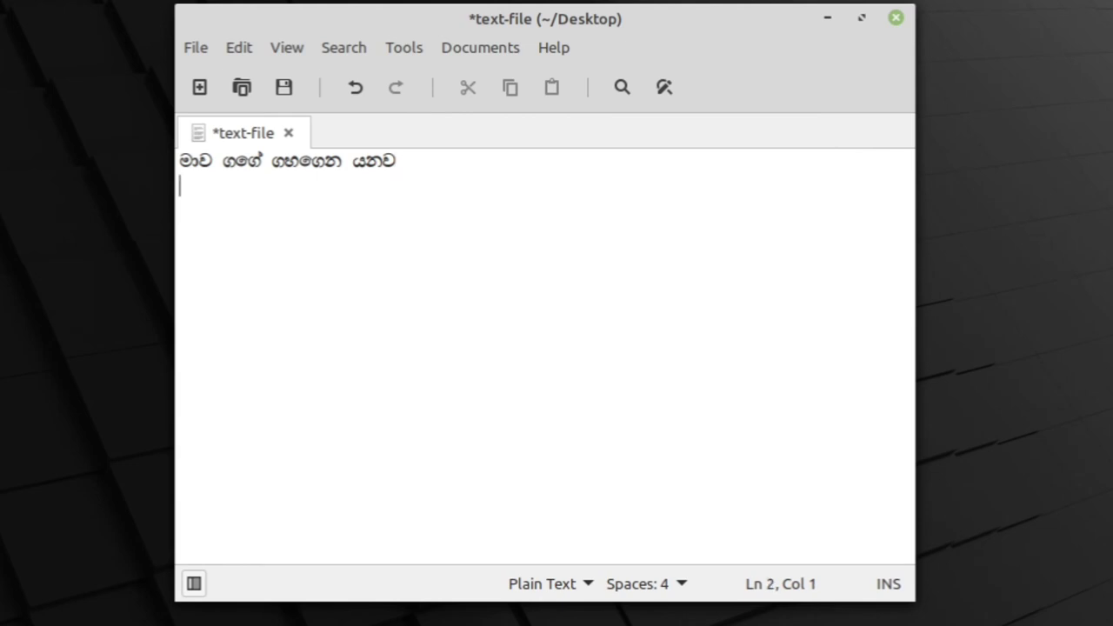
{"action": "type", "text": "මම යනව "}
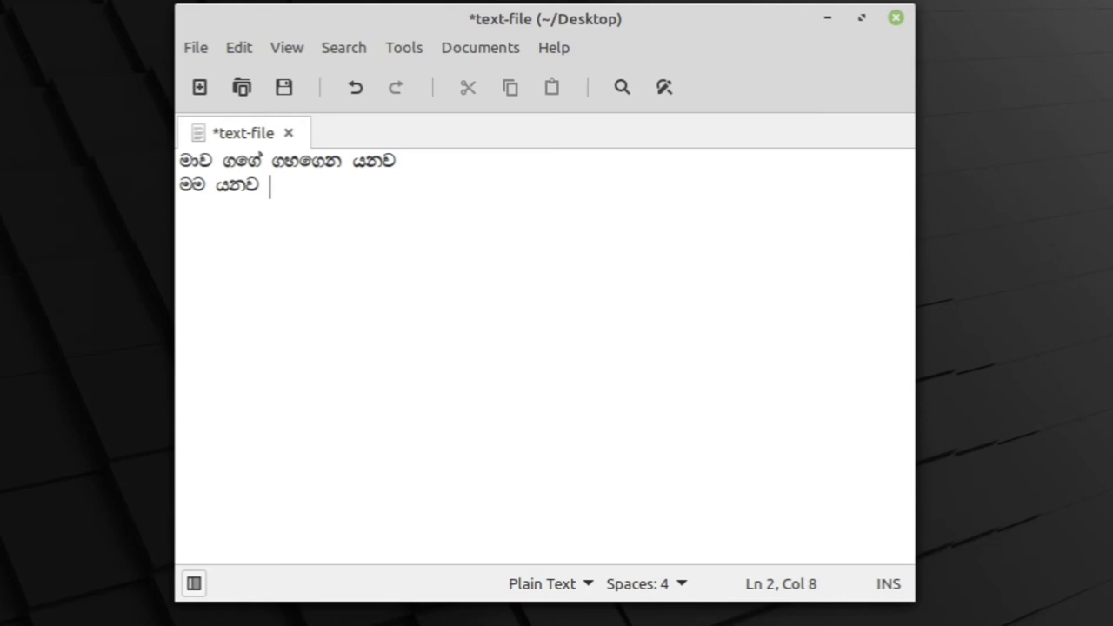
{"action": "type", "text": "යන්"}
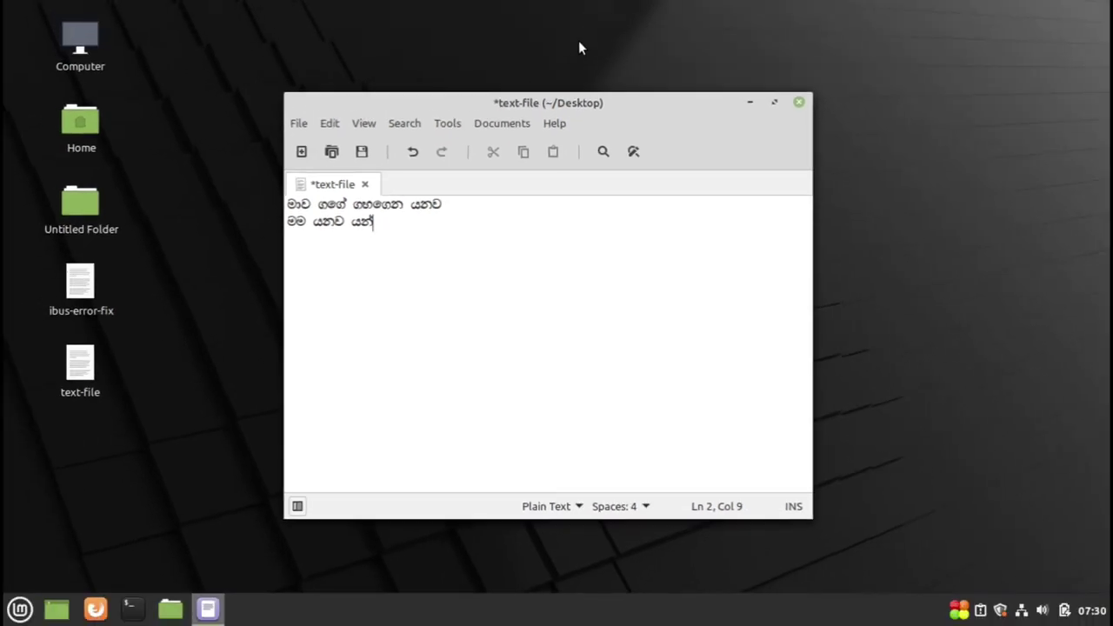
{"action": "left_click", "coordinate": [580, 40]}
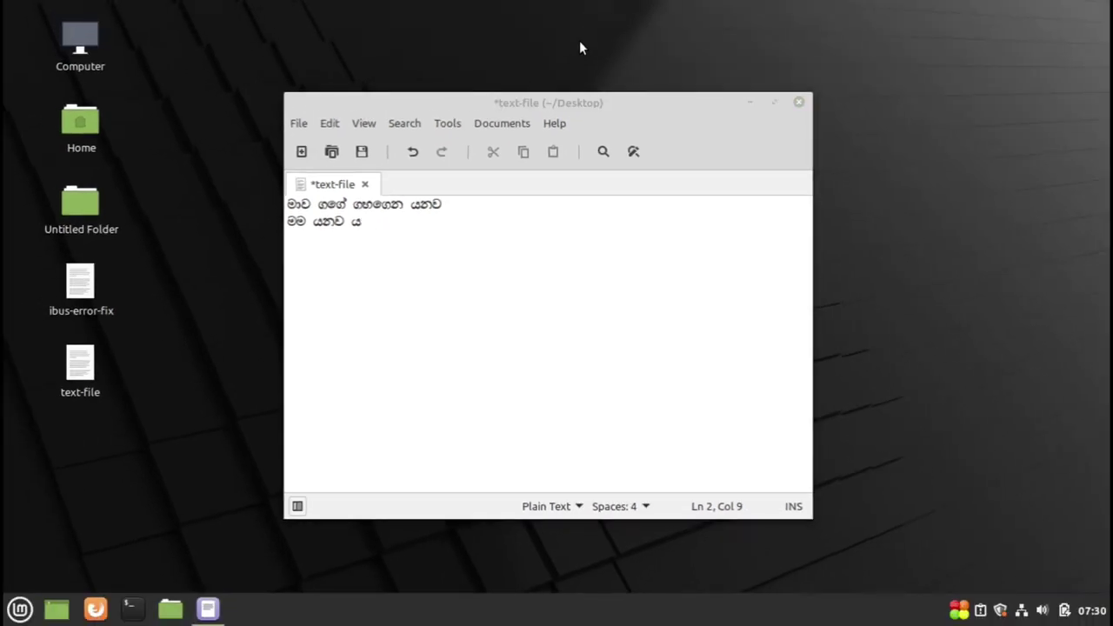
Return to text-file and complete the second line's last word as "යන්න" without a trailing space.
{"action": "left_click", "coordinate": [440, 281]}
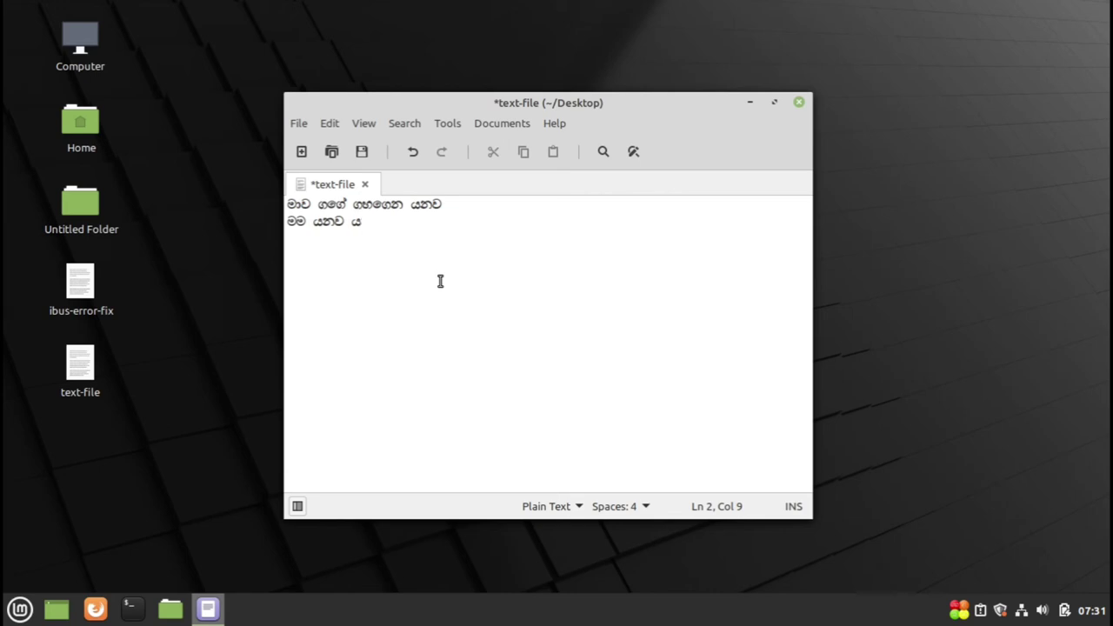
{"action": "type", "text": "න්න"}
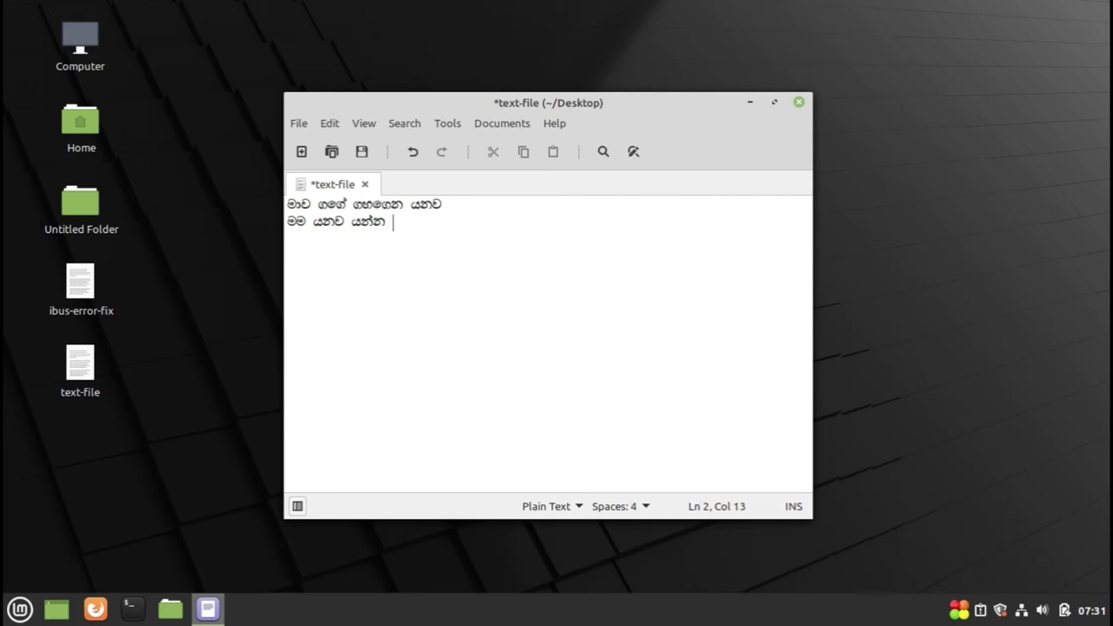
{"action": "key", "text": "BackSpace"}
Insert the face with tears of joy from the Smileys & Emotion emojis at the end of the Sinhala line in ibus-error-fix.
{"action": "left_click", "coordinate": [157, 92]}
{"action": "left_click", "coordinate": [503, 409]}
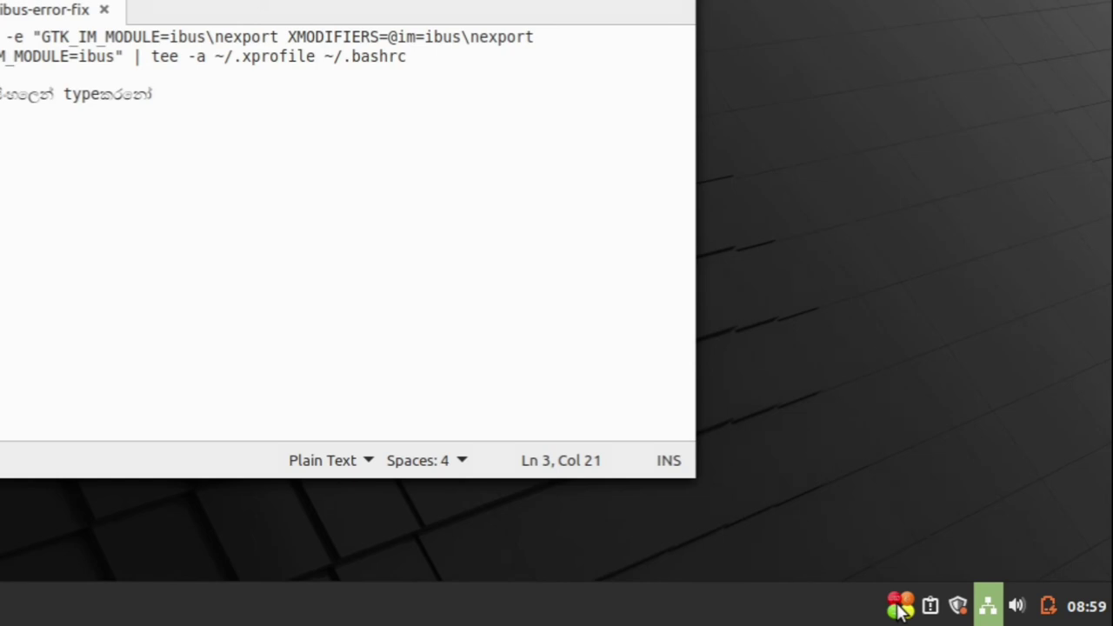
{"action": "right_click", "coordinate": [901, 610]}
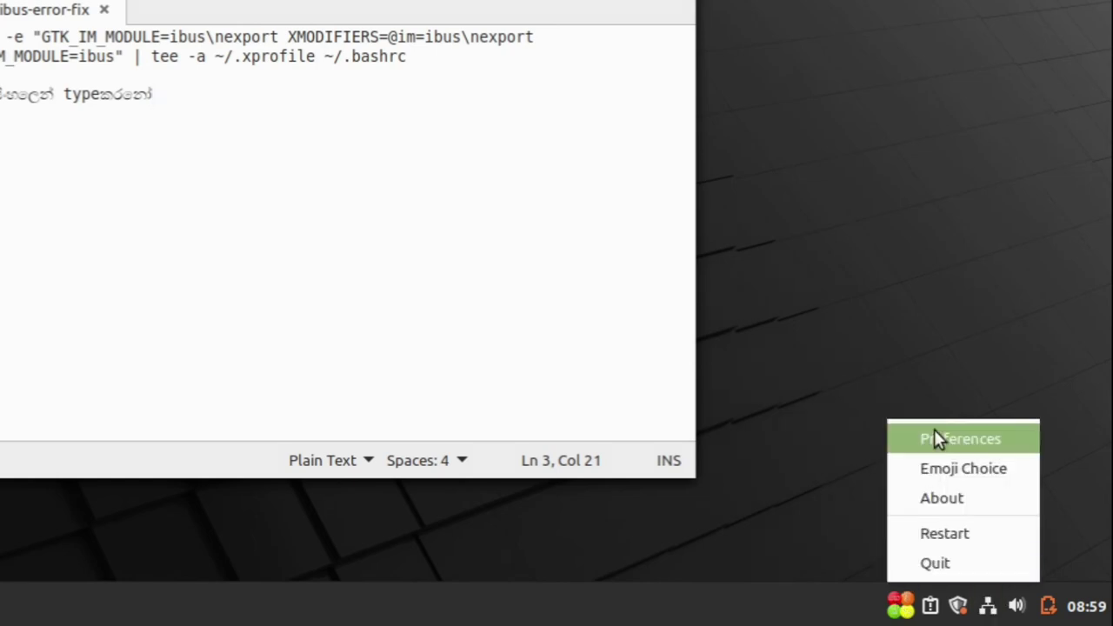
{"action": "left_click", "coordinate": [968, 472]}
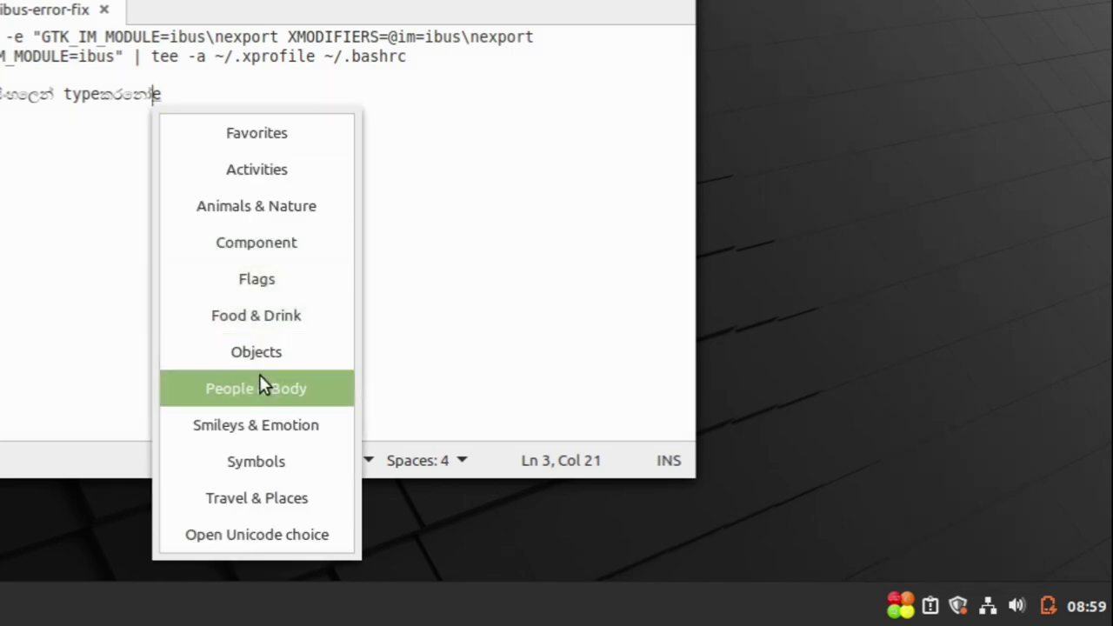
{"action": "left_click", "coordinate": [262, 426]}
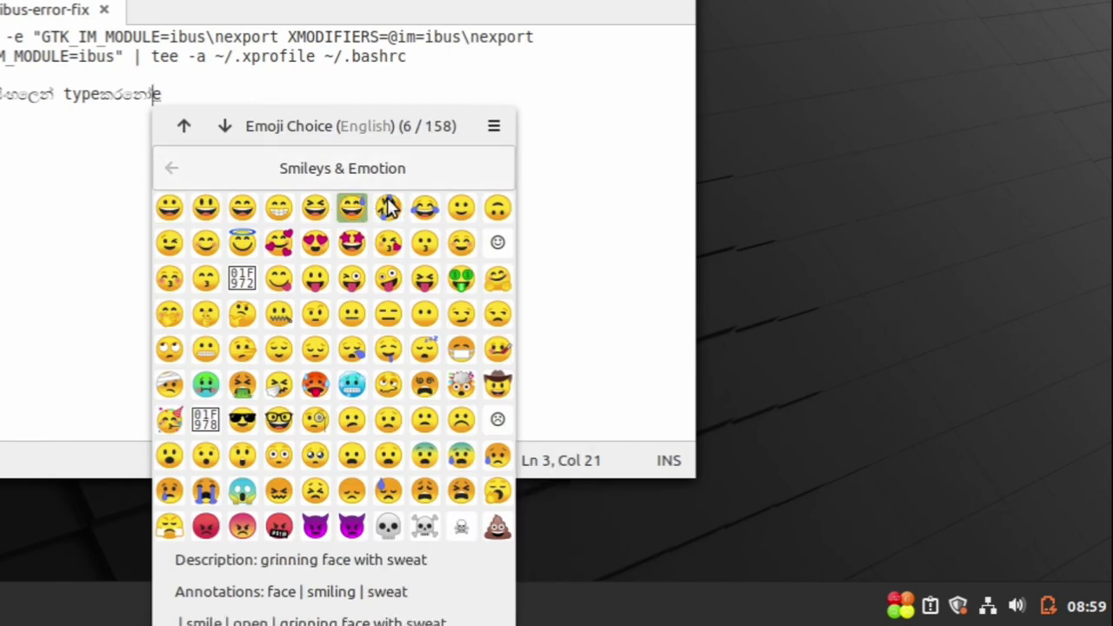
{"action": "left_click", "coordinate": [424, 212]}
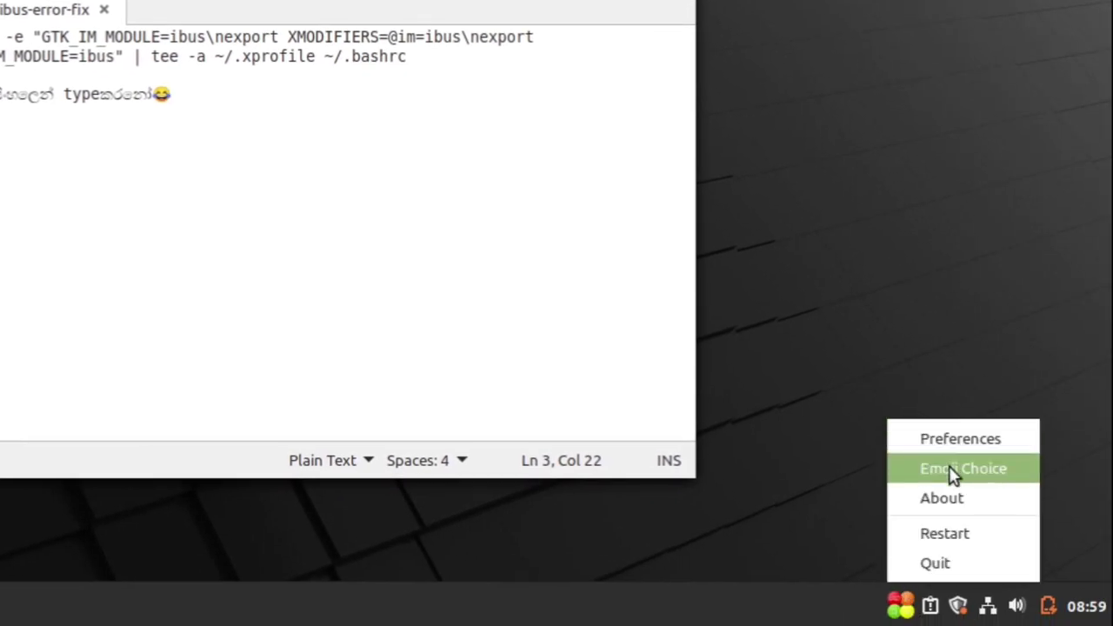
Insert the smiling face with halo from the Smileys & Emotion emojis after the laughing emoji.
{"action": "left_click", "coordinate": [954, 474]}
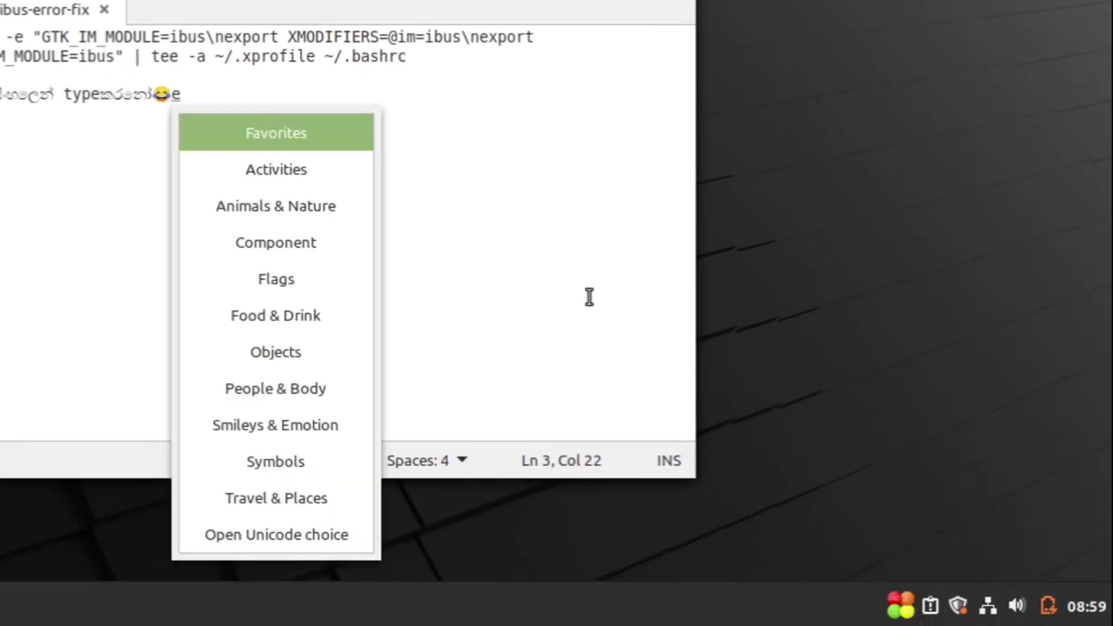
{"action": "left_click", "coordinate": [293, 423]}
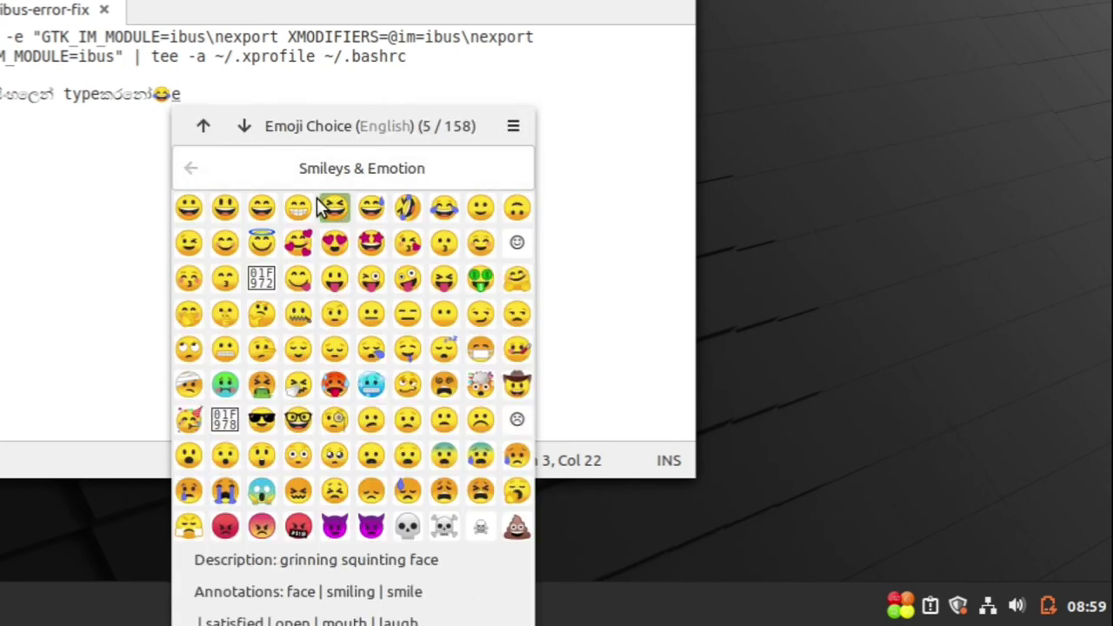
{"action": "left_click", "coordinate": [268, 247]}
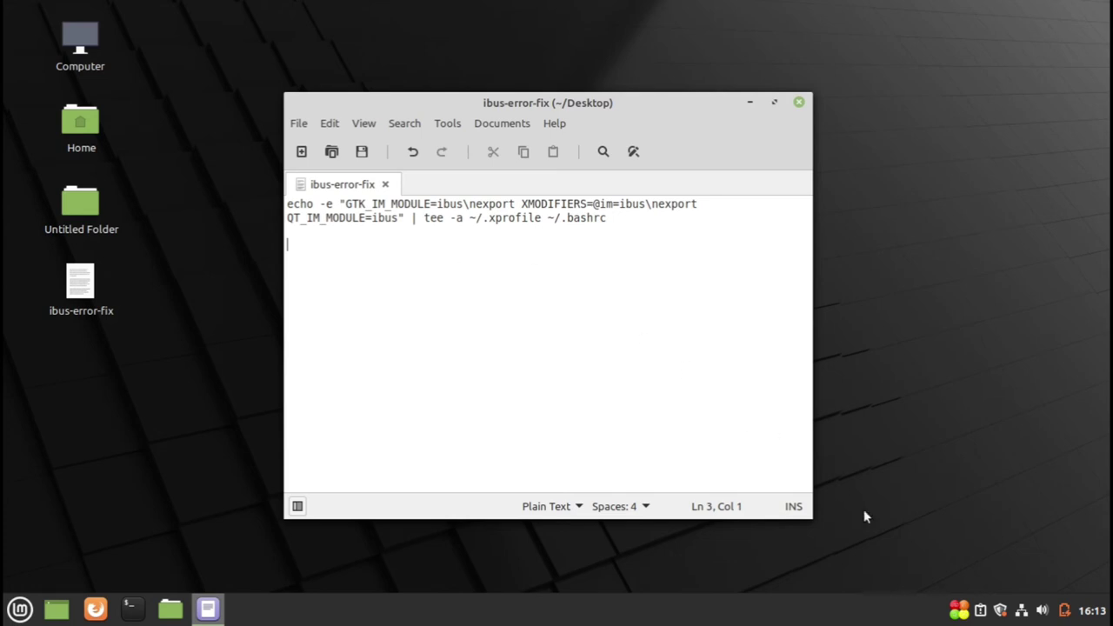
Open IBus Preferences and bring up the keyboard shortcut editor for the next input method.
{"action": "right_click", "coordinate": [962, 614]}
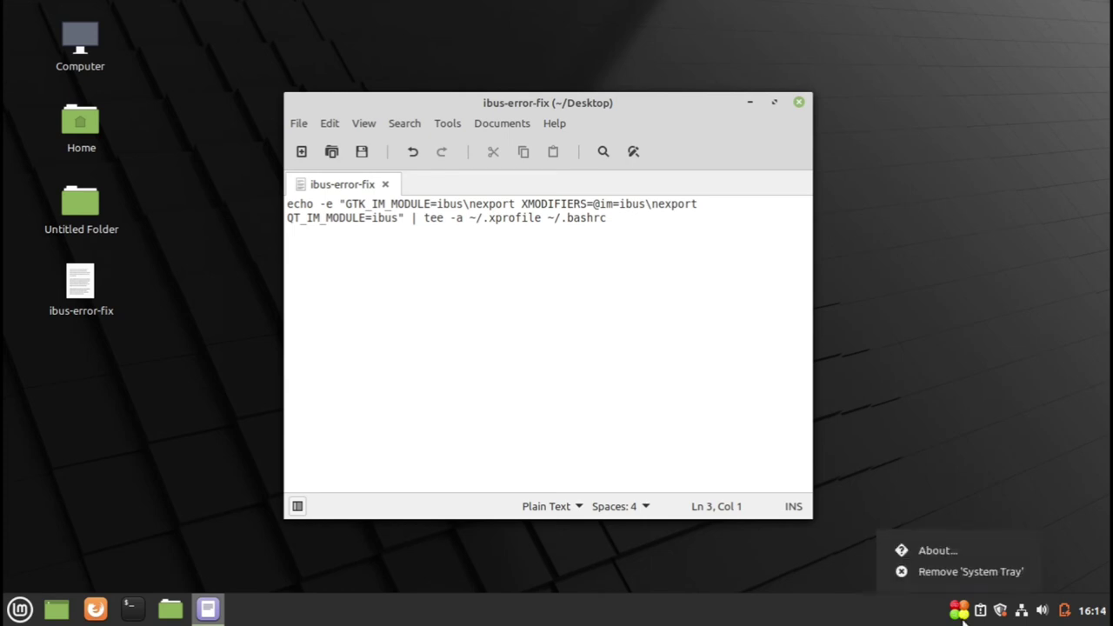
{"action": "left_click", "coordinate": [962, 614]}
{"action": "left_click", "coordinate": [960, 612]}
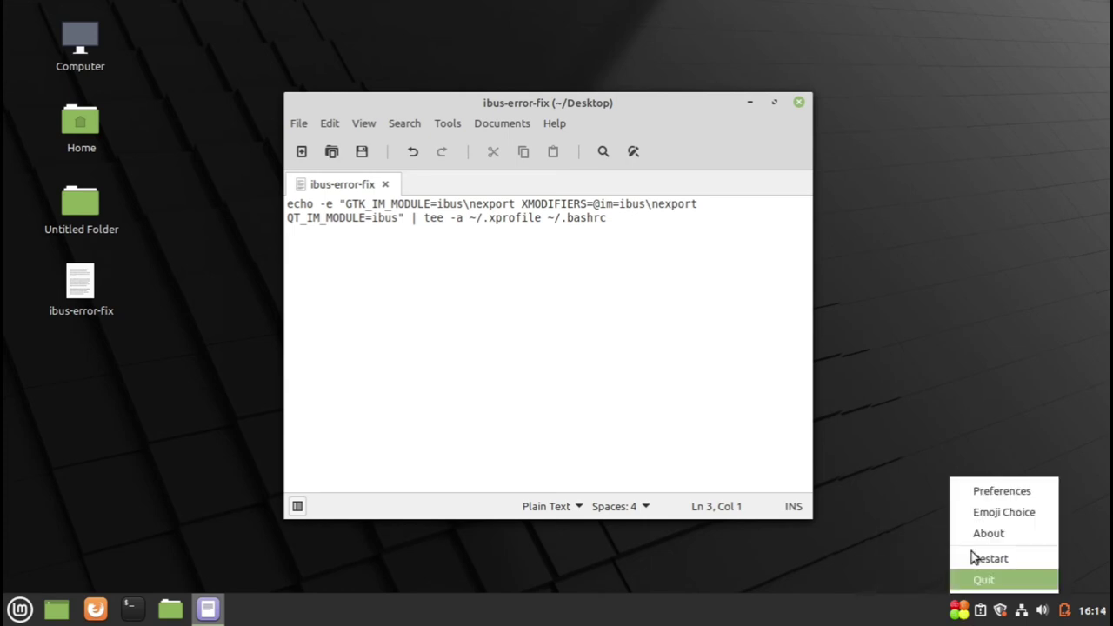
{"action": "left_click", "coordinate": [980, 500]}
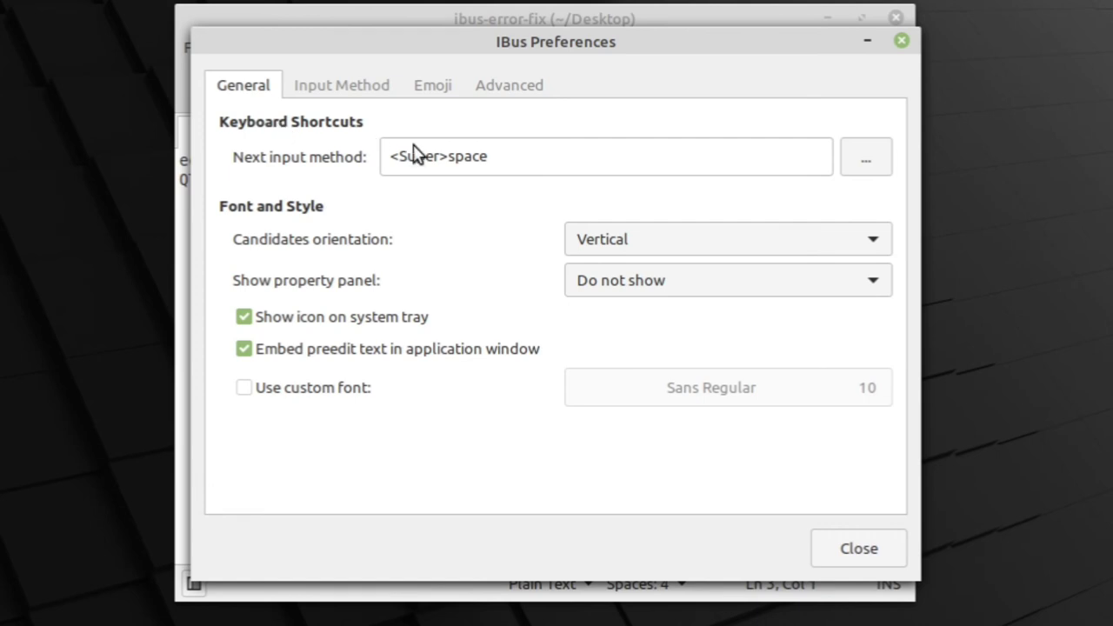
{"action": "left_click", "coordinate": [859, 162]}
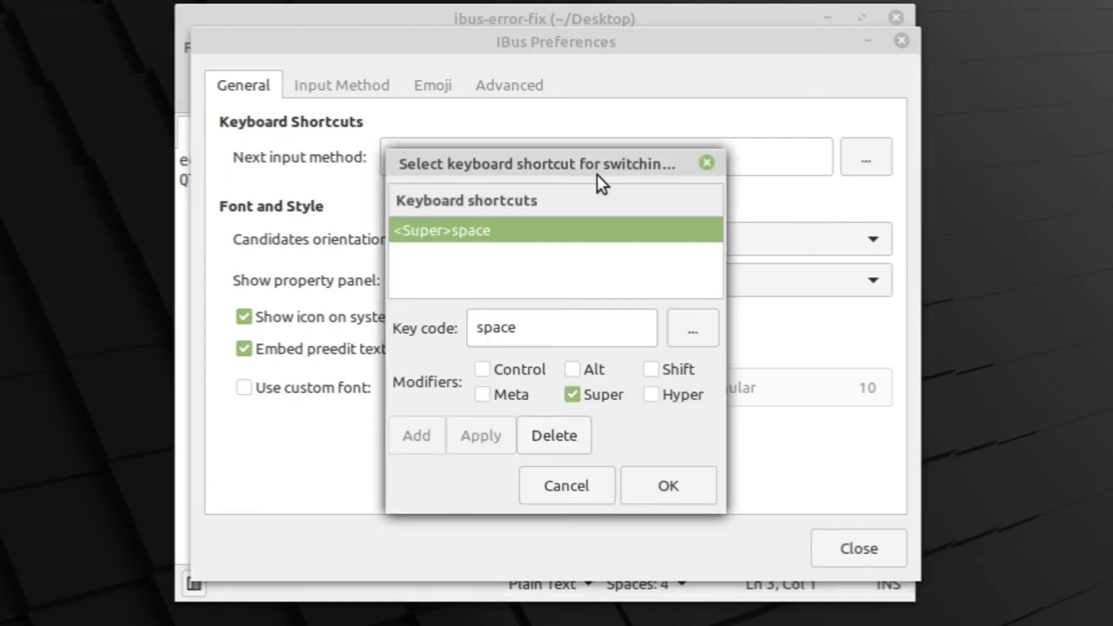
Add the Alt modifier so the next input method shortcut is Alt+Super+space, and close IBus Preferences.
{"action": "left_click_drag", "start_coordinate": [597, 167], "coordinate": [592, 113]}
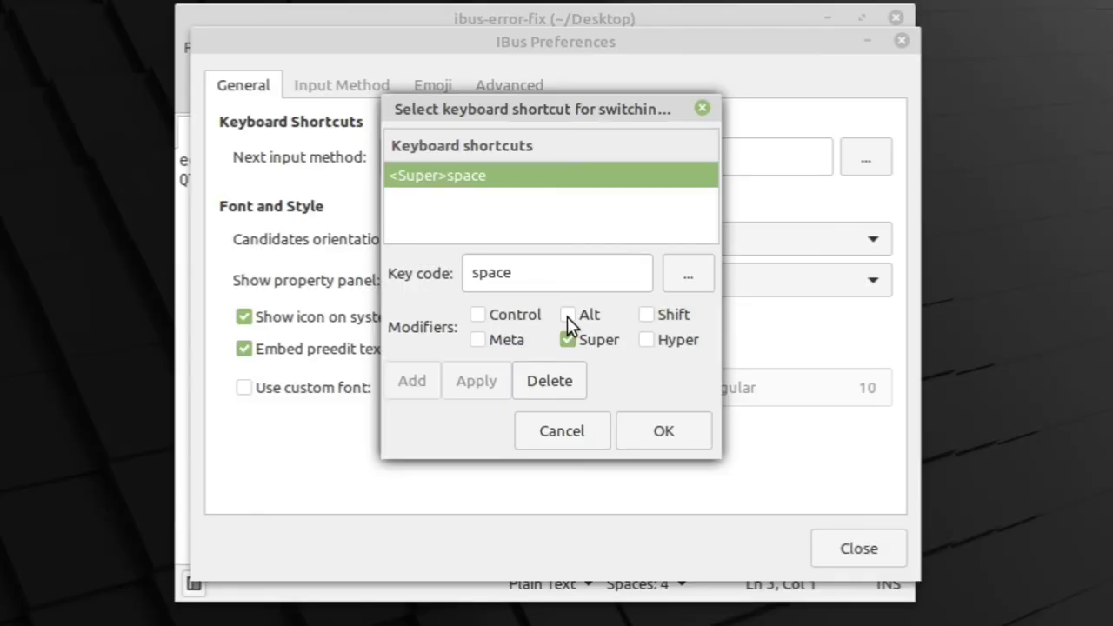
{"action": "left_click", "coordinate": [567, 316]}
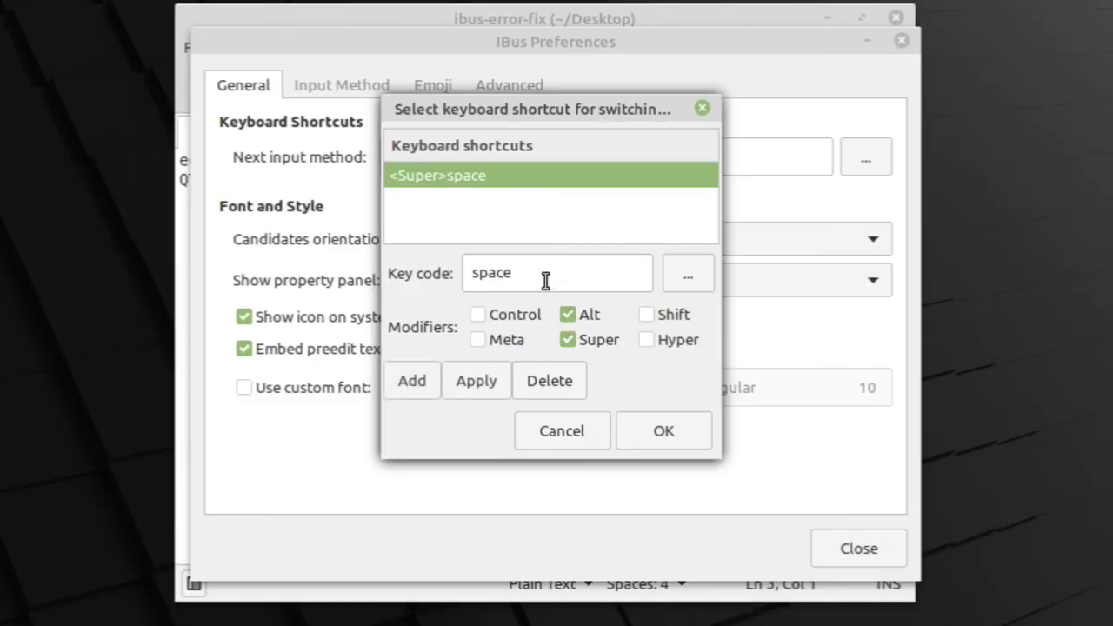
{"action": "left_click", "coordinate": [545, 280]}
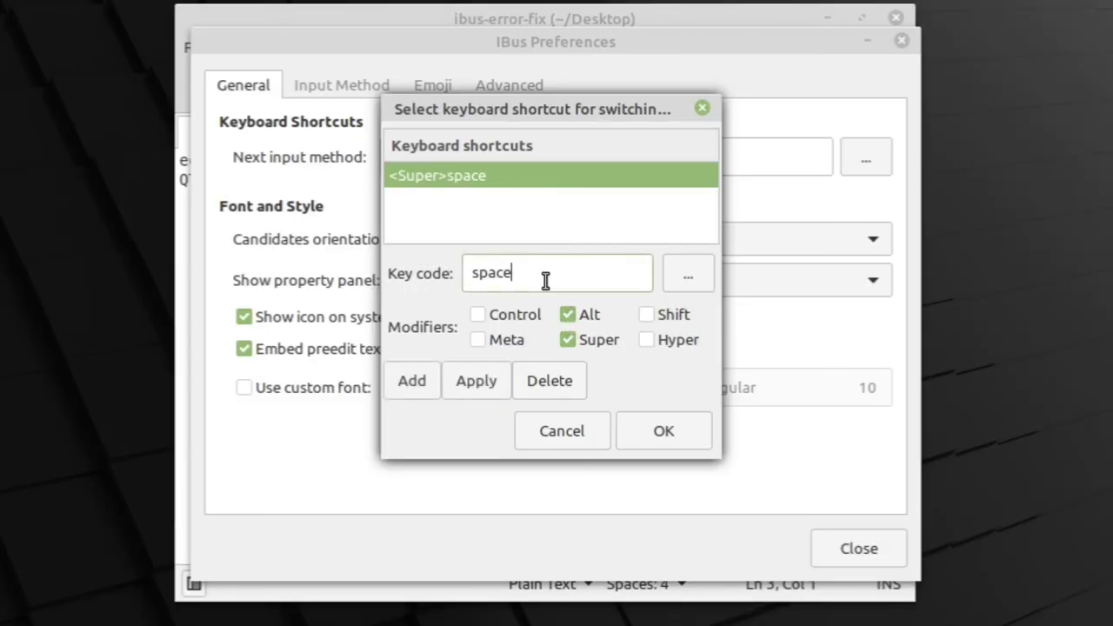
{"action": "left_click", "coordinate": [474, 382]}
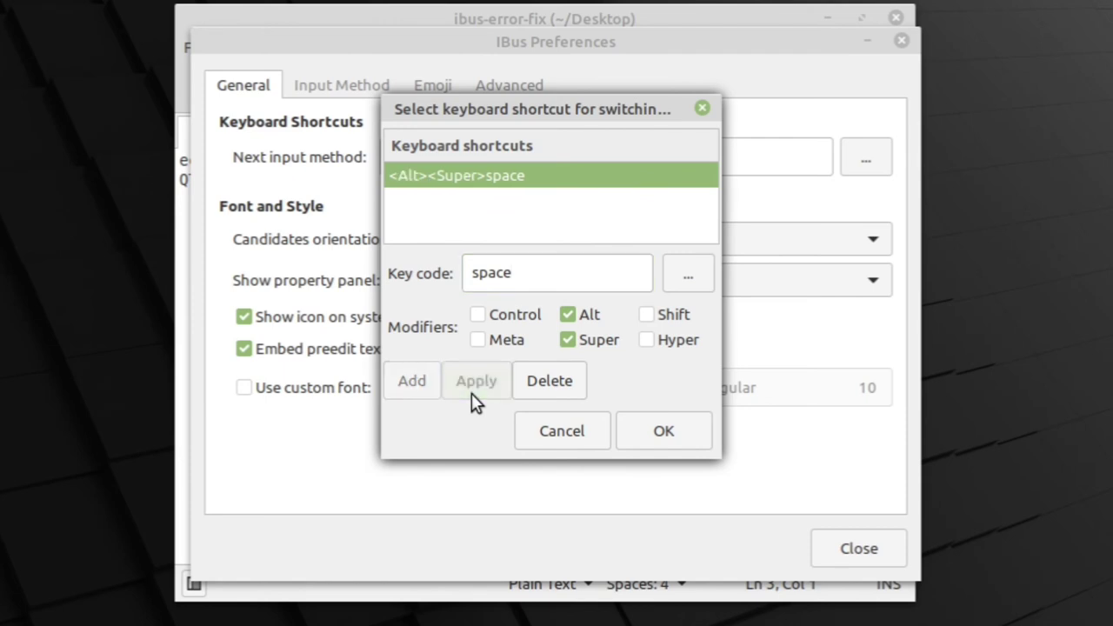
{"action": "left_click", "coordinate": [643, 431]}
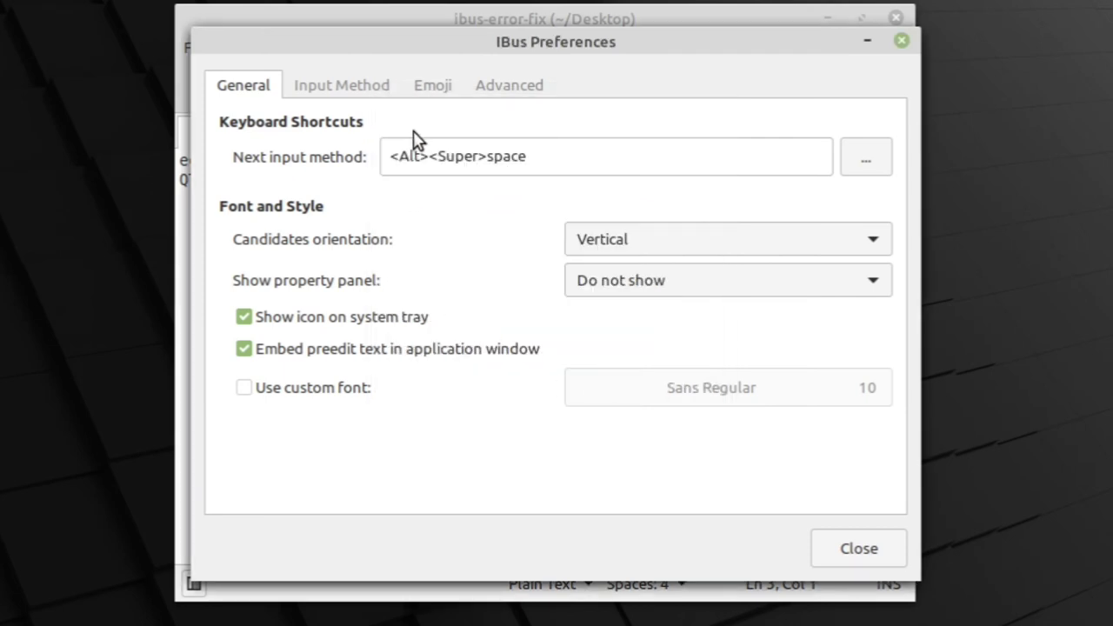
{"action": "left_click", "coordinate": [903, 41]}
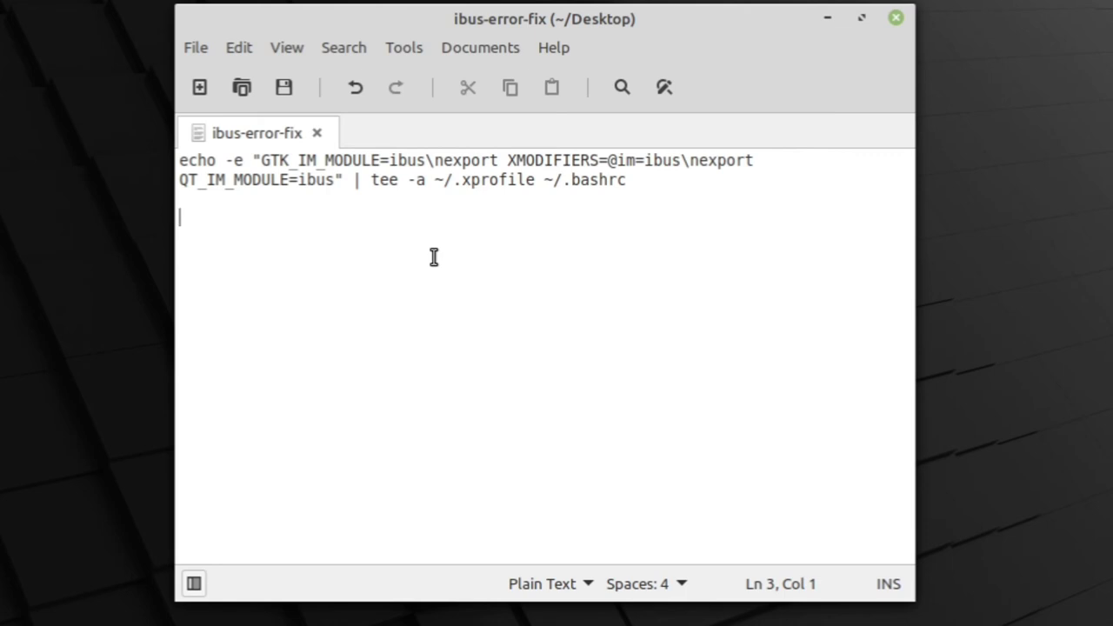
Enter the Sinhala word "මම" followed by a space on line 3 of ibus-error-fix, and check the available IBus input methods.
{"action": "type", "text": "a"}
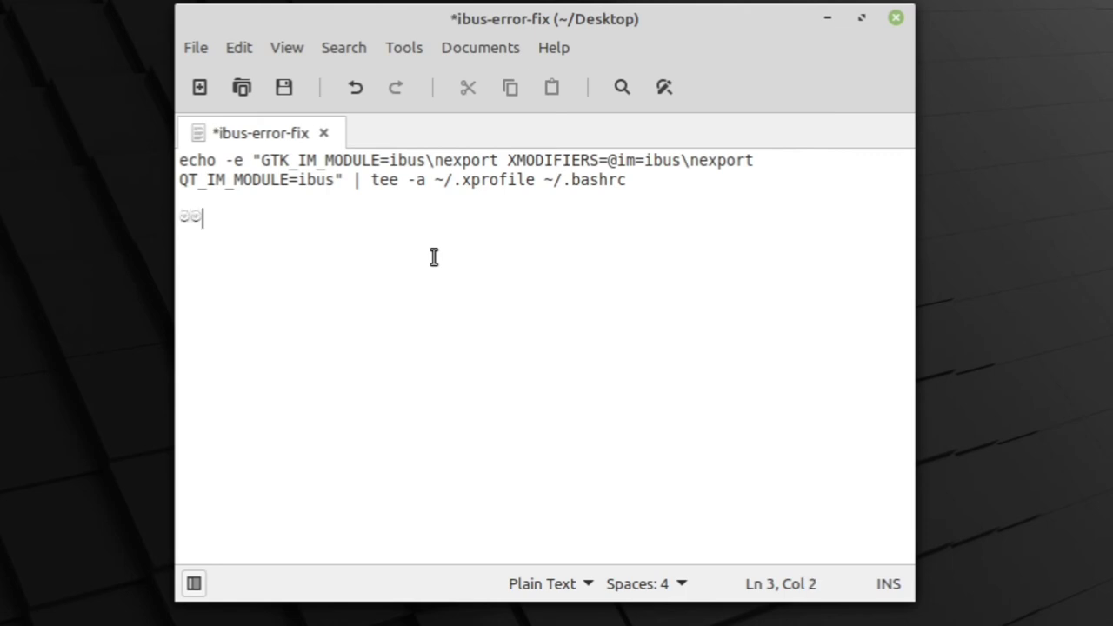
{"action": "key", "text": "BackSpace"}
{"action": "type", "text": "aa"}
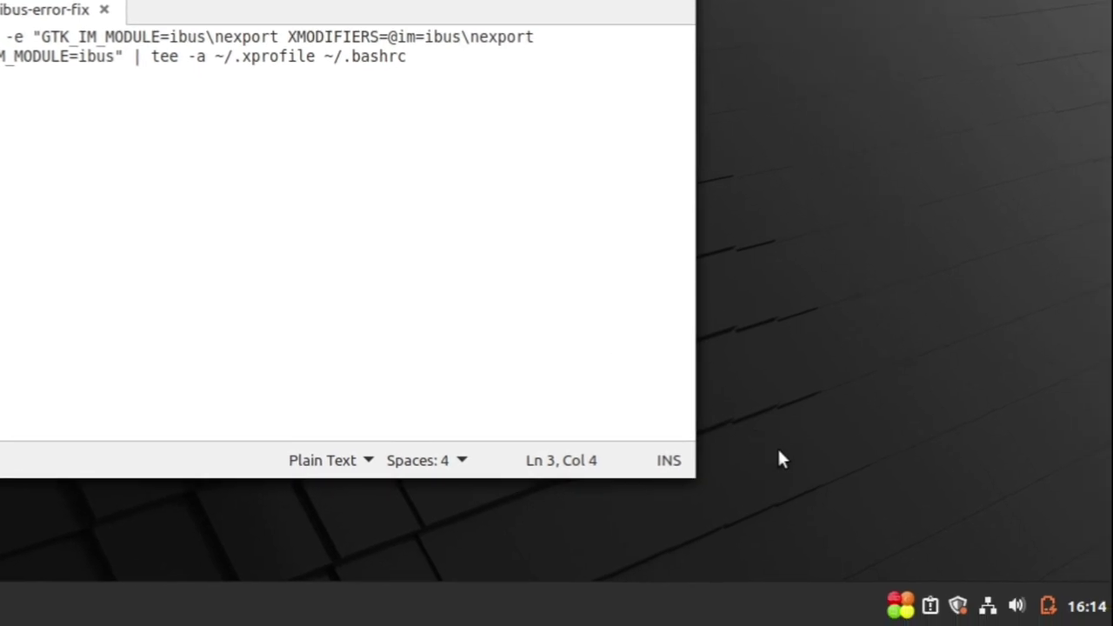
{"action": "left_click", "coordinate": [893, 606]}
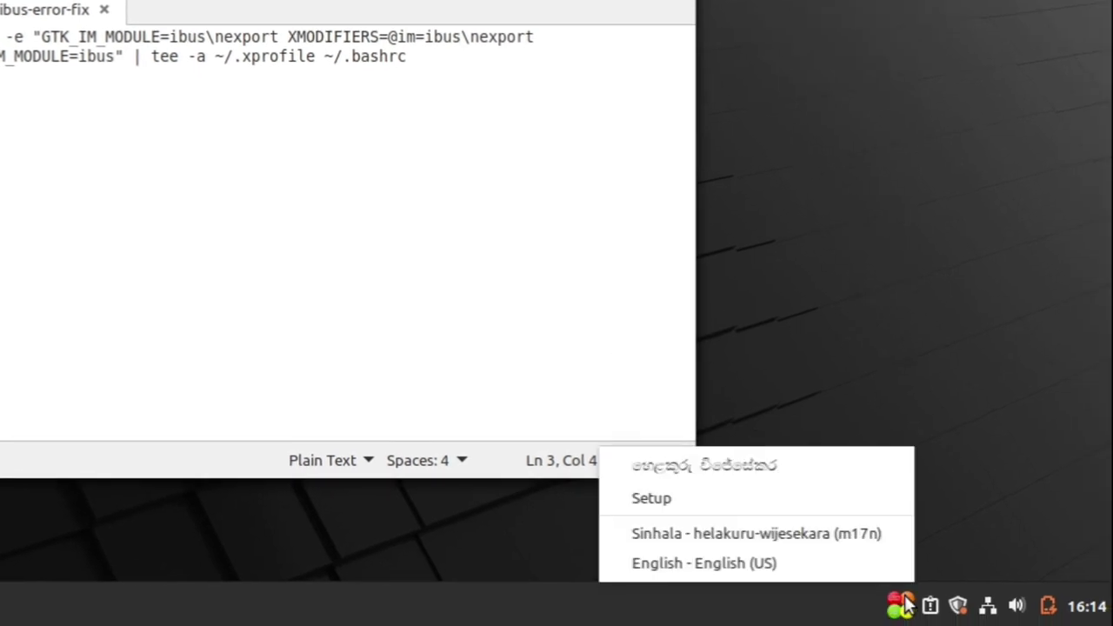
{"action": "left_click", "coordinate": [444, 136]}
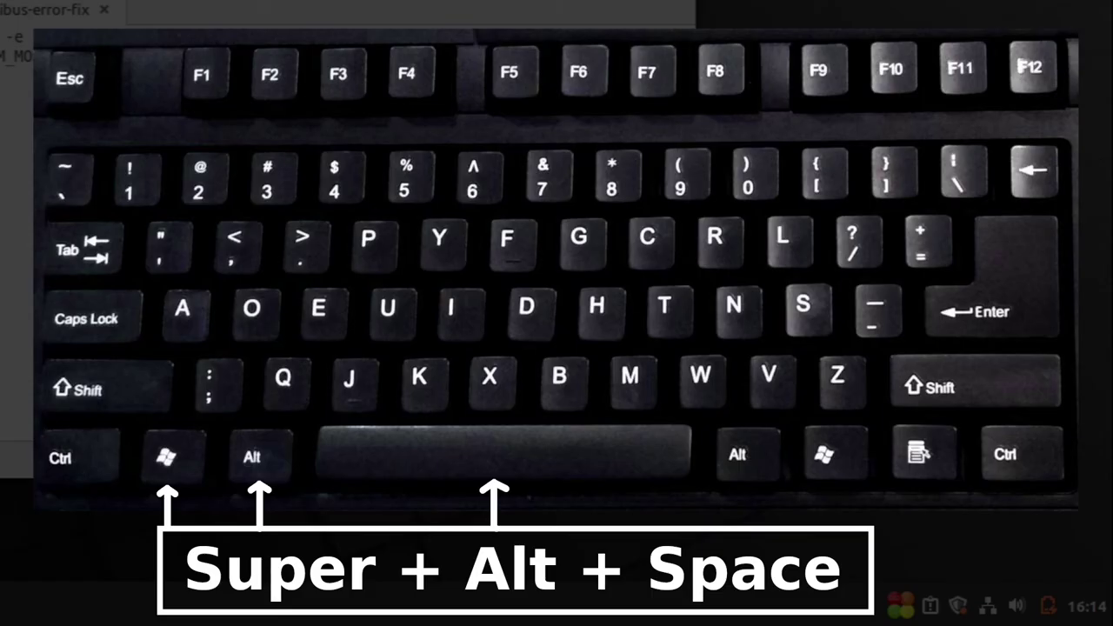
Switch the input method to English to add "linux", and continue the line in Sinhala with "පාවිච්චි කරන".
{"action": "key", "text": "super+alt+space"}
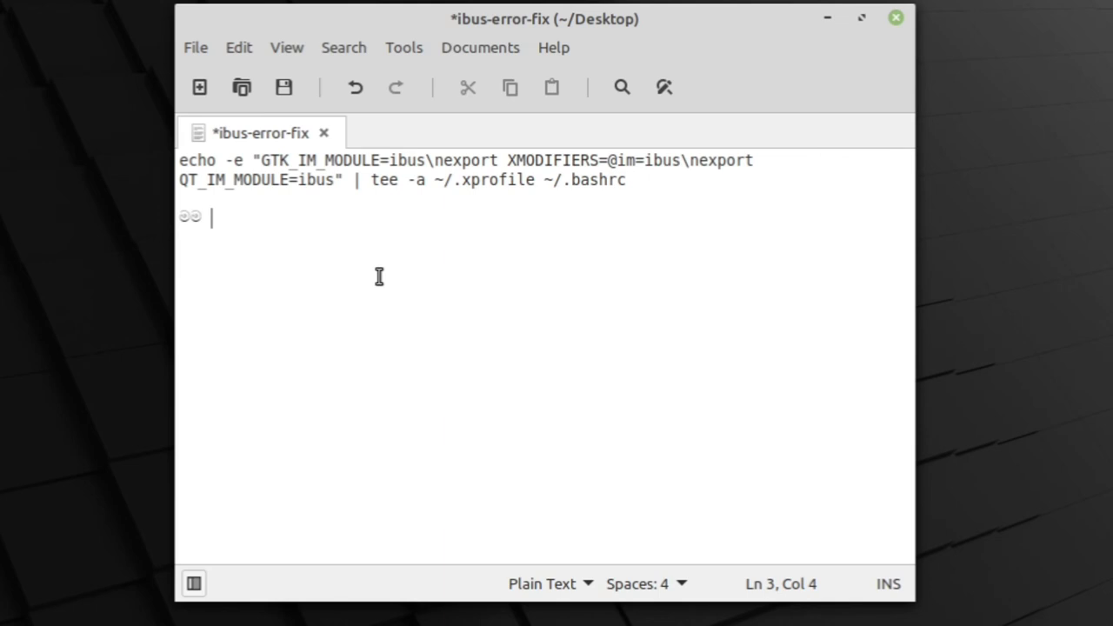
{"action": "type", "text": "linux"}
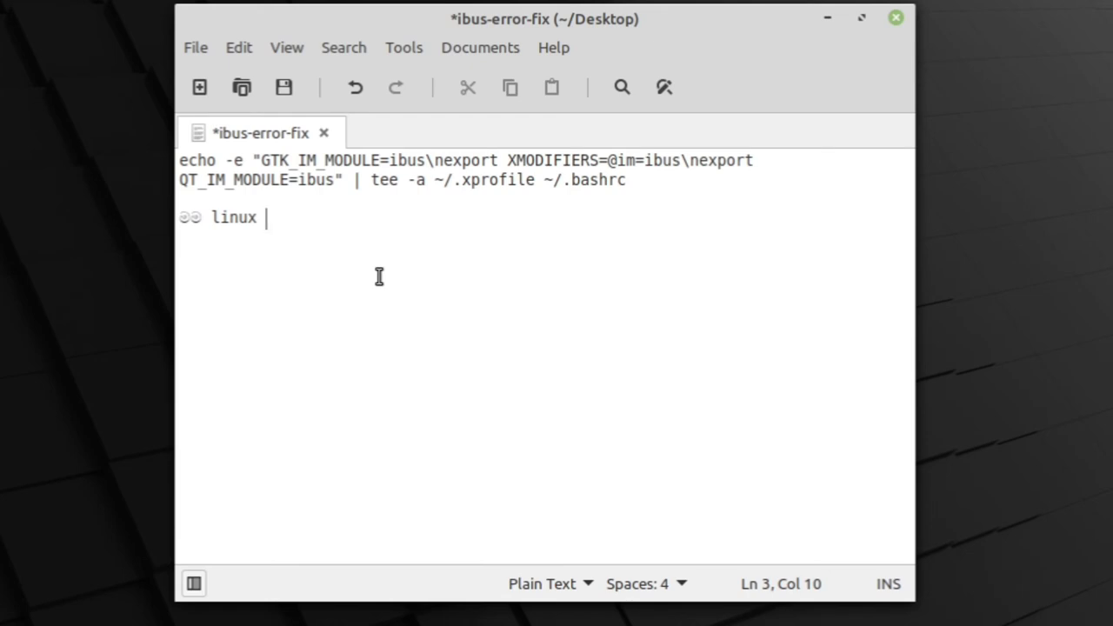
{"action": "type", "text": "ශ"}
{"action": "type", "text": "විච"}
{"action": "type", "text": "්චි කරන"}
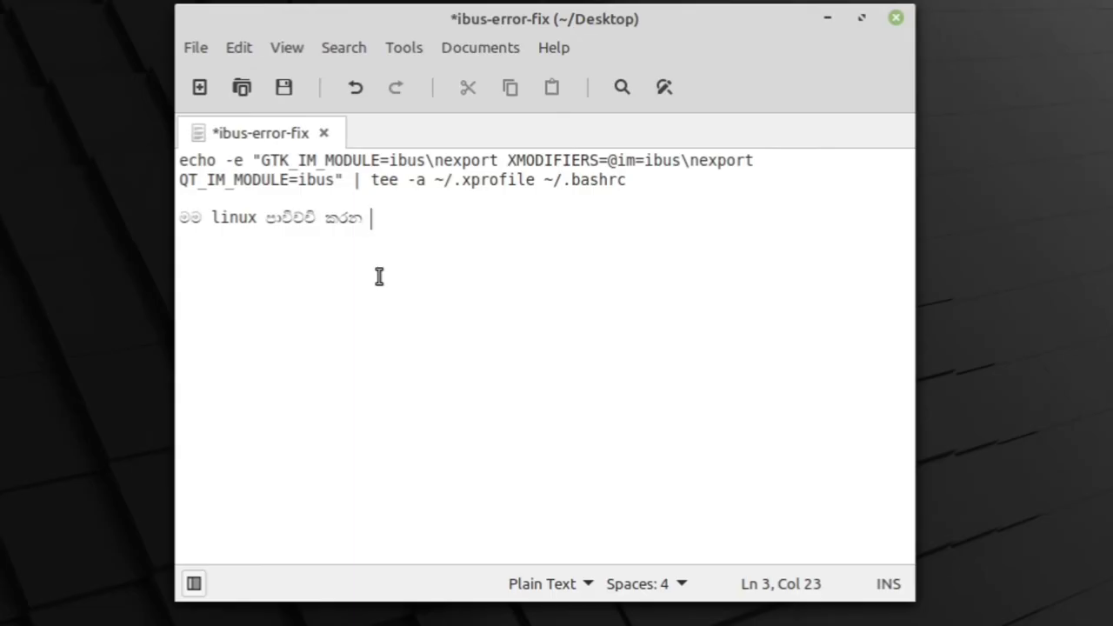
Add "dial" in English and switch the input method back to Sinhala to continue the line with "එකක්".
{"action": "type", "text": "dial"}
{"action": "key", "text": "super+alt+space"}
{"action": "type", "text": "එකක"}
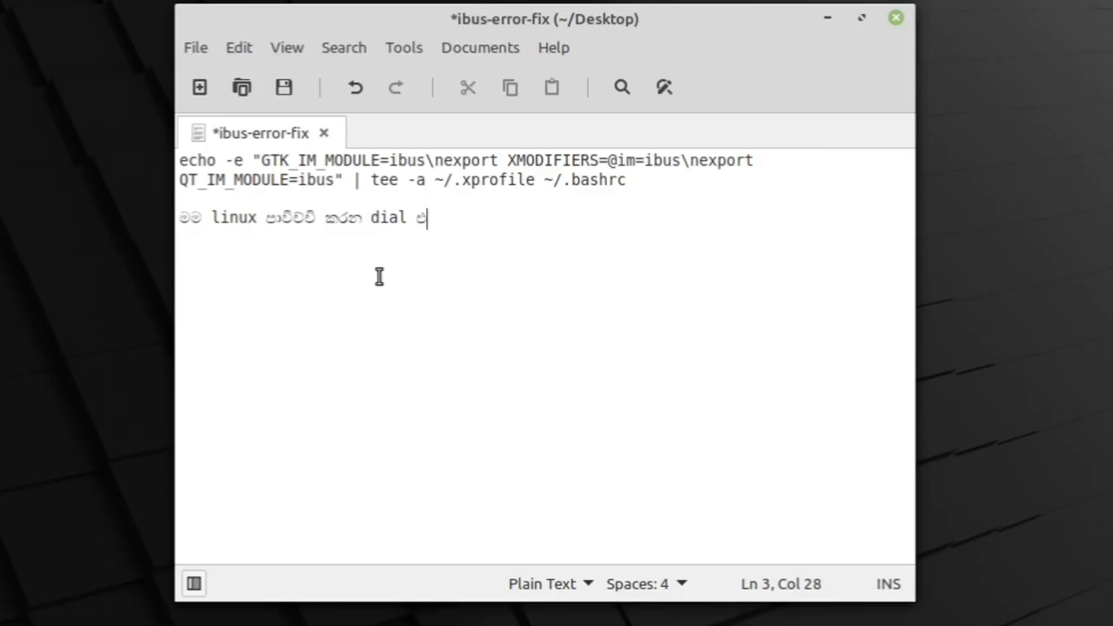
{"action": "type", "text": "්"}
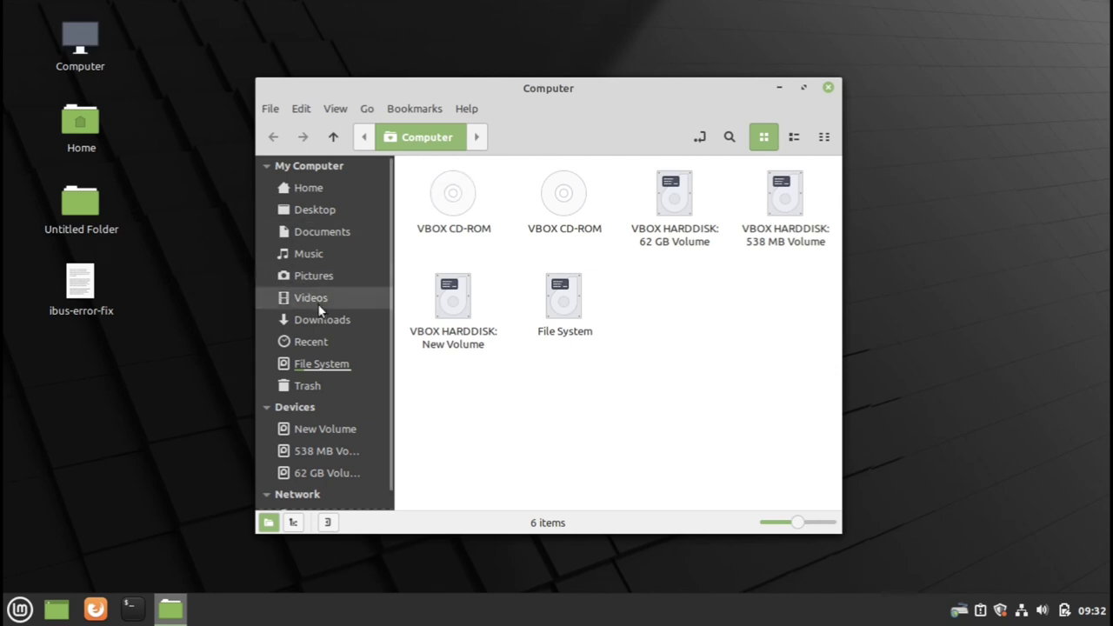
Open the Downloads folder and permanently delete the existing fmabhaya folder.
{"action": "left_click", "coordinate": [333, 319]}
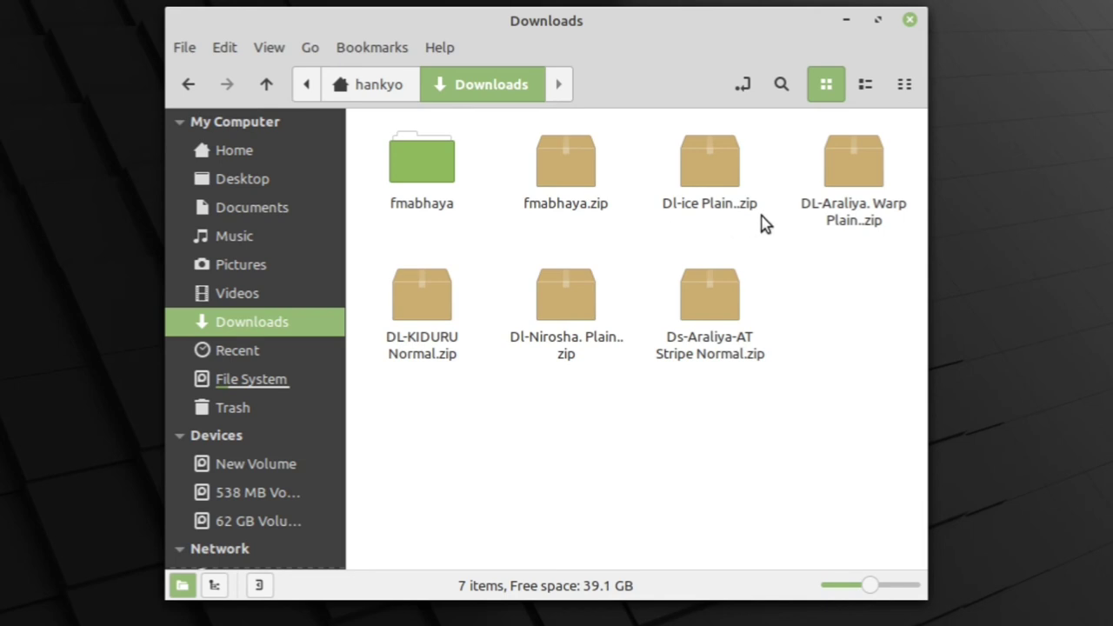
{"action": "right_click", "coordinate": [432, 179]}
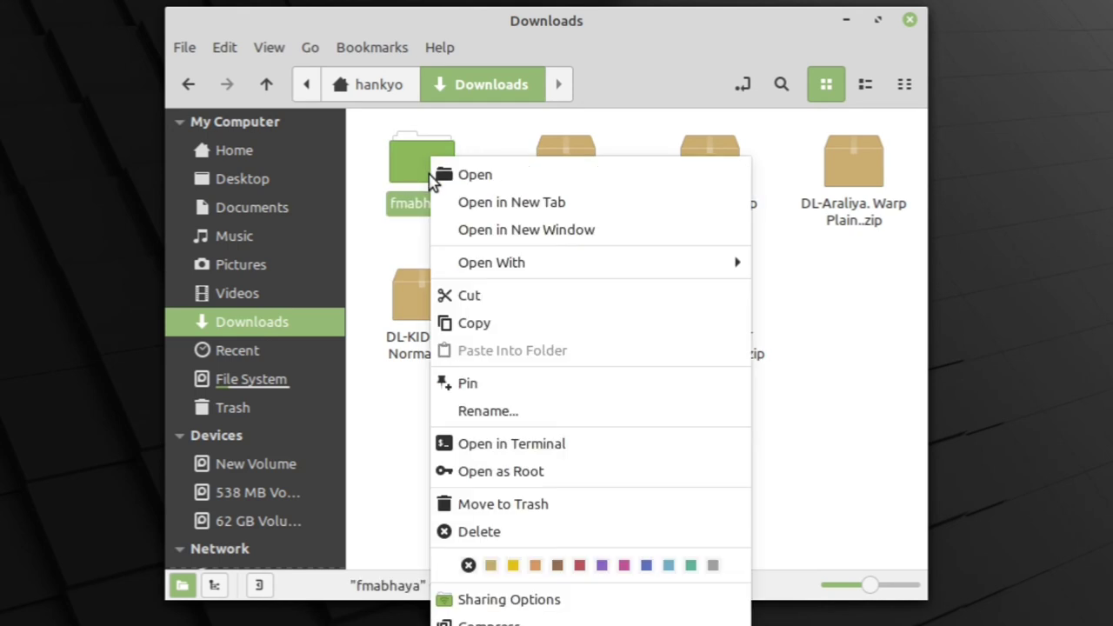
{"action": "left_click", "coordinate": [503, 534]}
{"action": "left_click", "coordinate": [668, 391]}
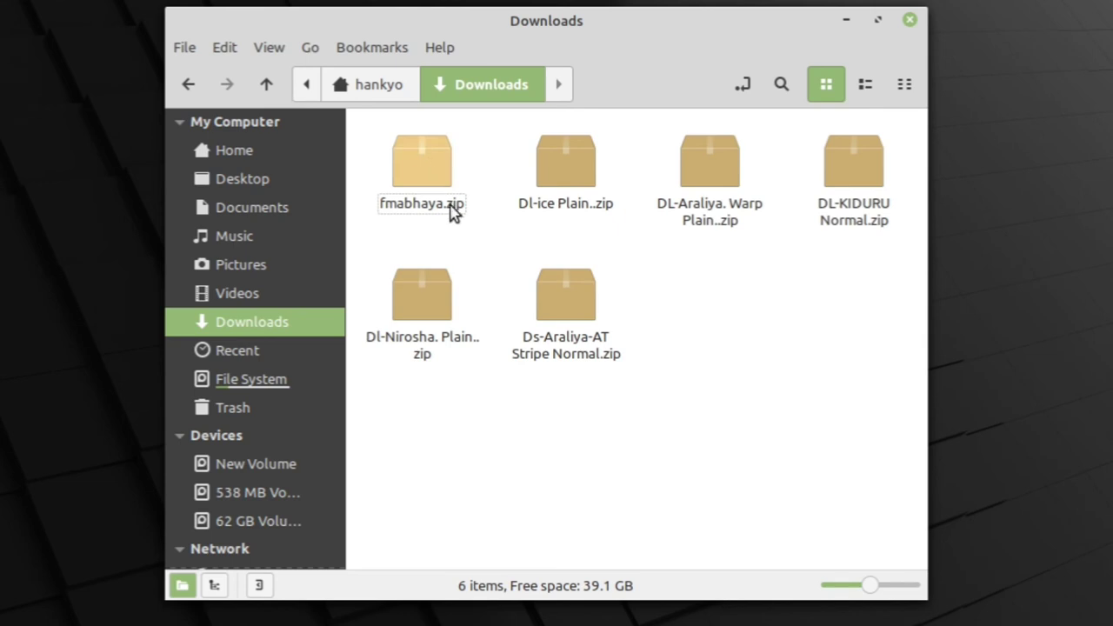
Extract fmabhaya.zip in place in Downloads and copy fm_abhay.TTF from the extracted fmabhaya folder.
{"action": "right_click", "coordinate": [425, 156]}
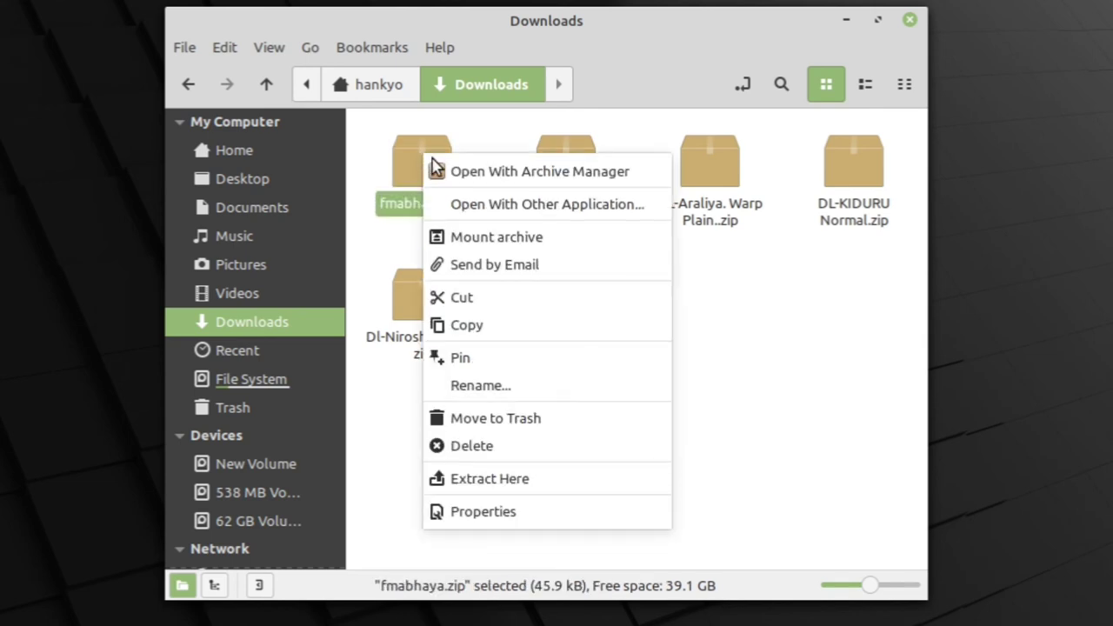
{"action": "left_click", "coordinate": [496, 489]}
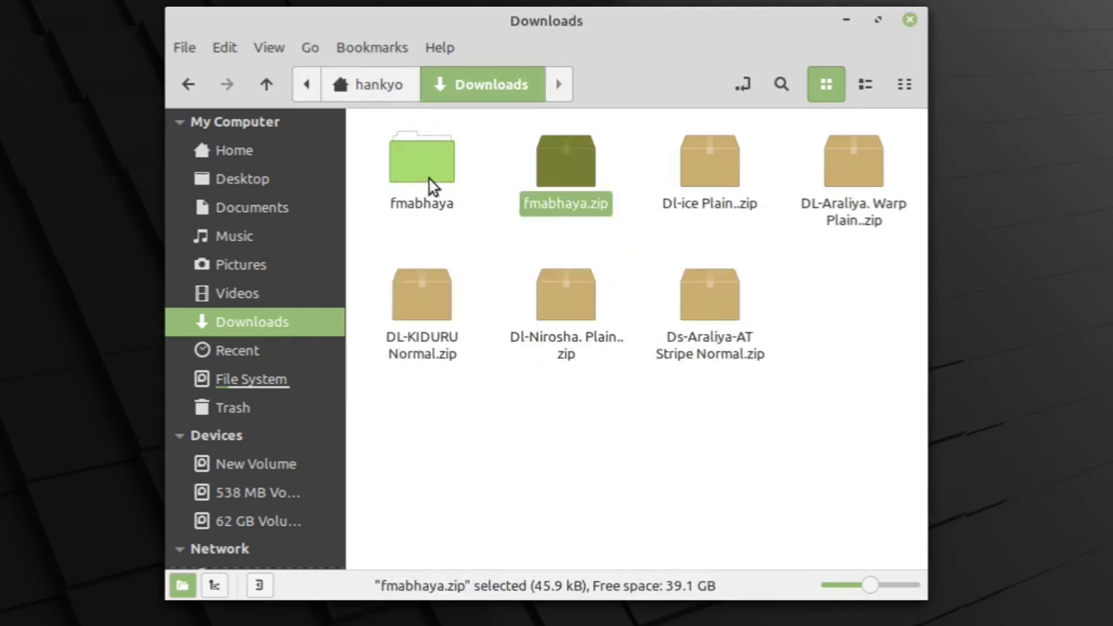
{"action": "double_click", "coordinate": [430, 183]}
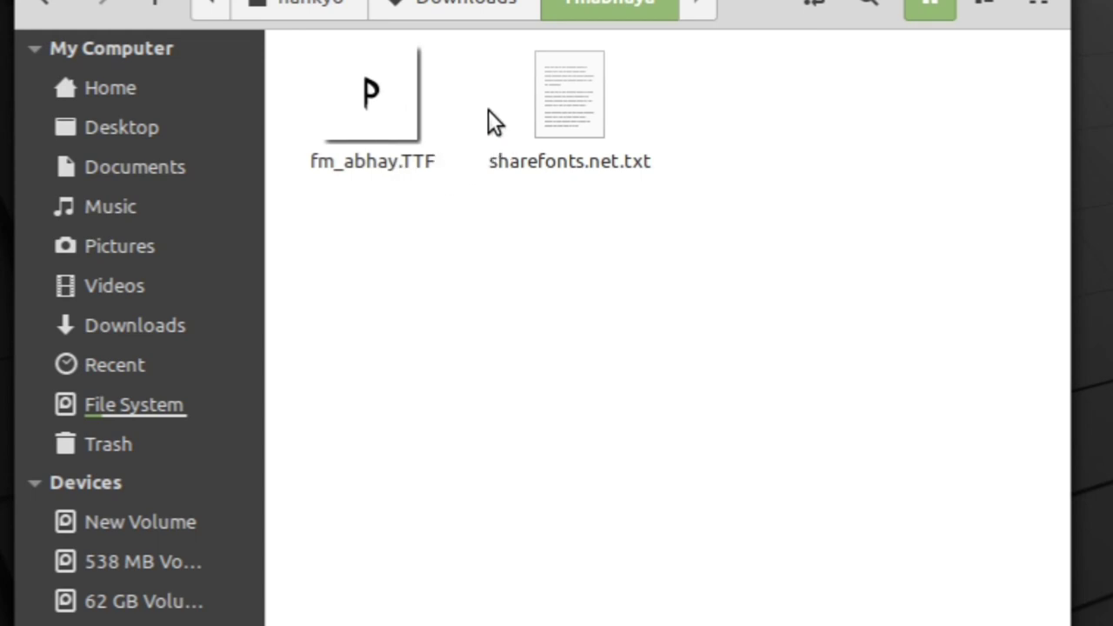
{"action": "right_click", "coordinate": [401, 76]}
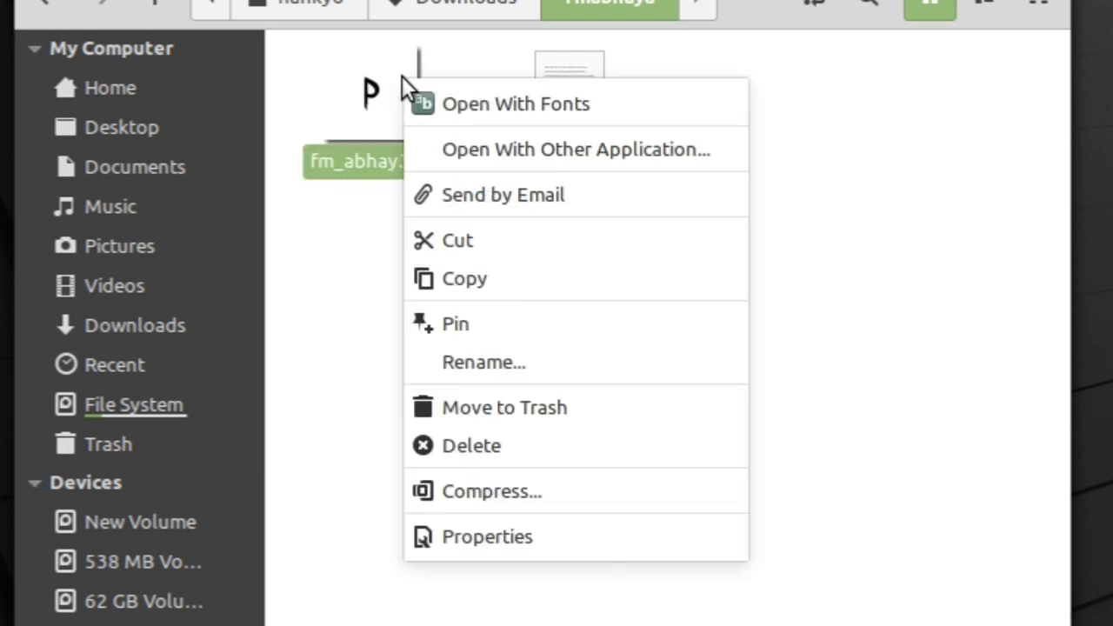
{"action": "left_click", "coordinate": [480, 279]}
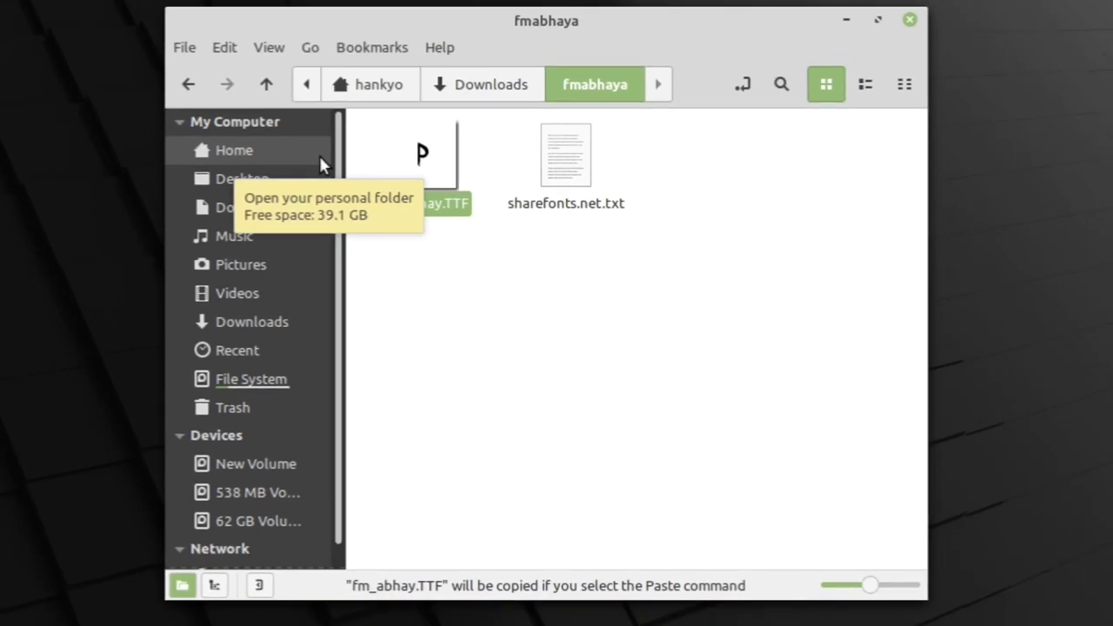
Go to the Home folder and turn on the display of hidden files.
{"action": "left_click", "coordinate": [319, 156]}
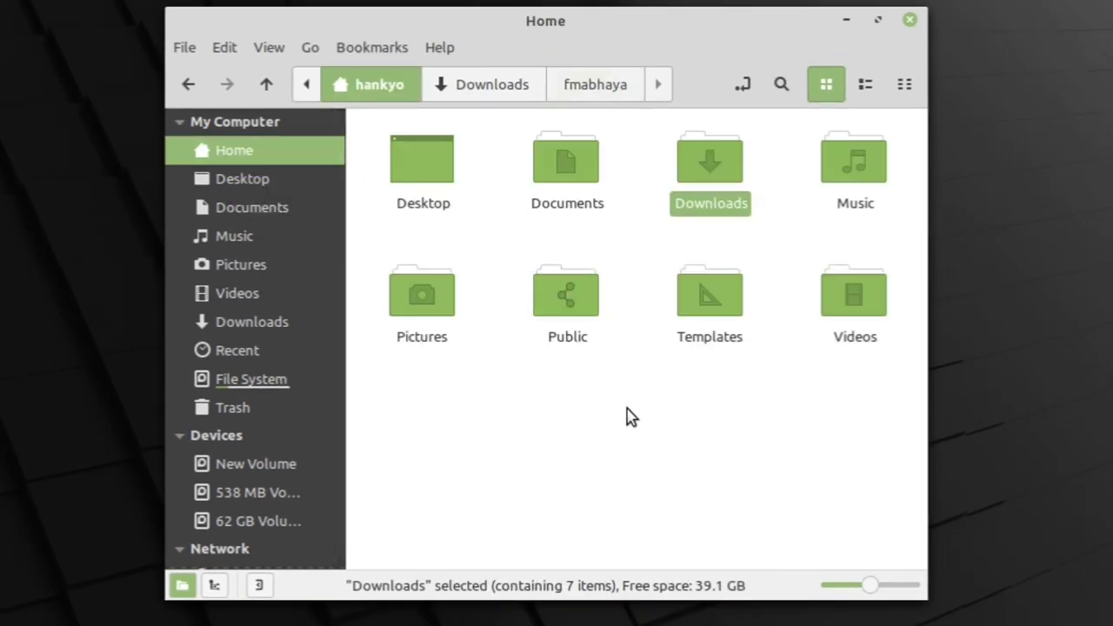
{"action": "right_click", "coordinate": [658, 460]}
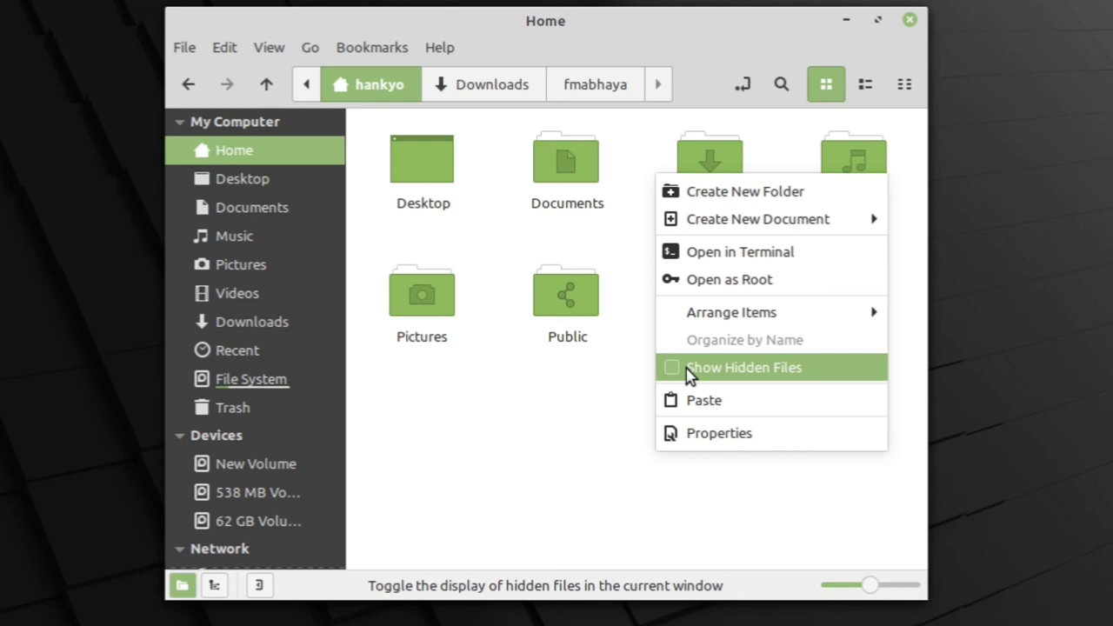
{"action": "left_click", "coordinate": [543, 435]}
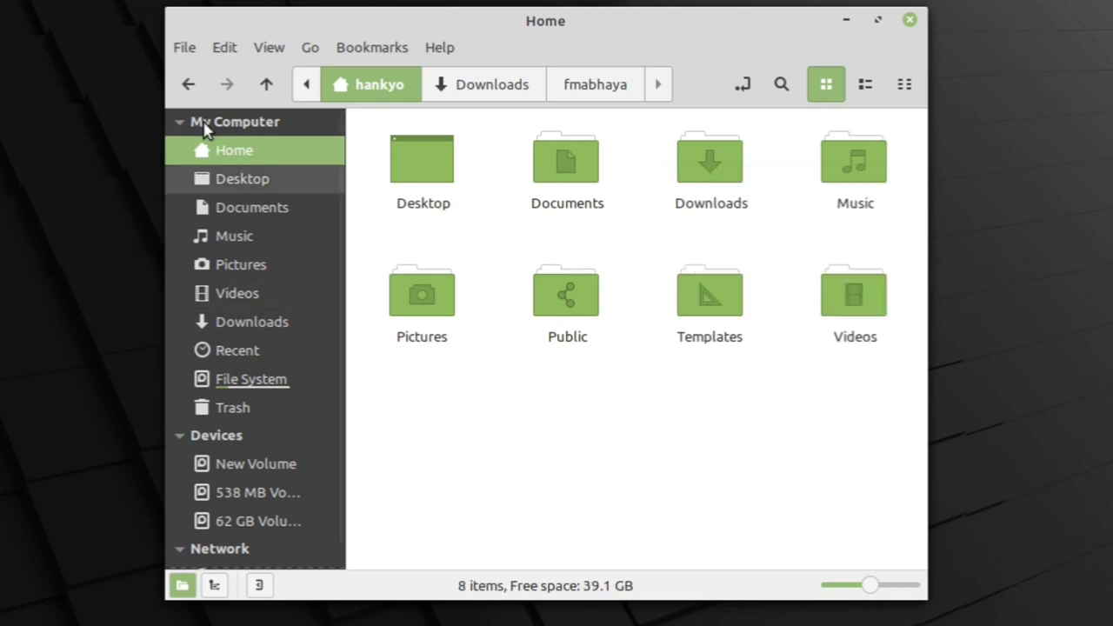
{"action": "left_click", "coordinate": [269, 48]}
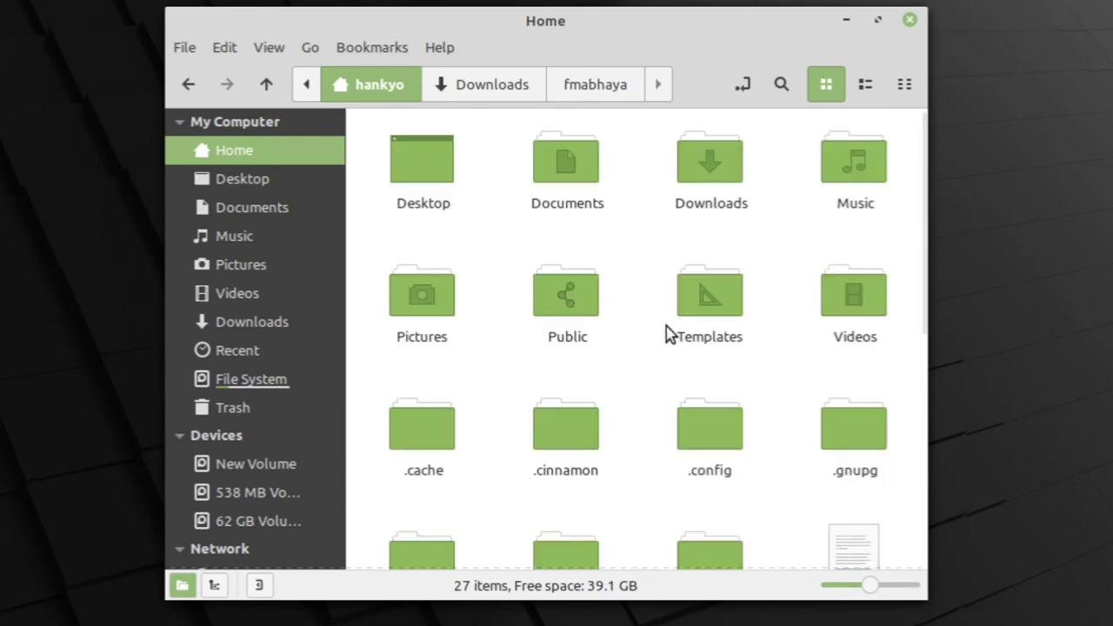
Create a new folder named .fonts in the Home folder.
{"action": "scroll", "coordinate": [668, 335], "scroll_direction": "down", "scroll_amount": 5}
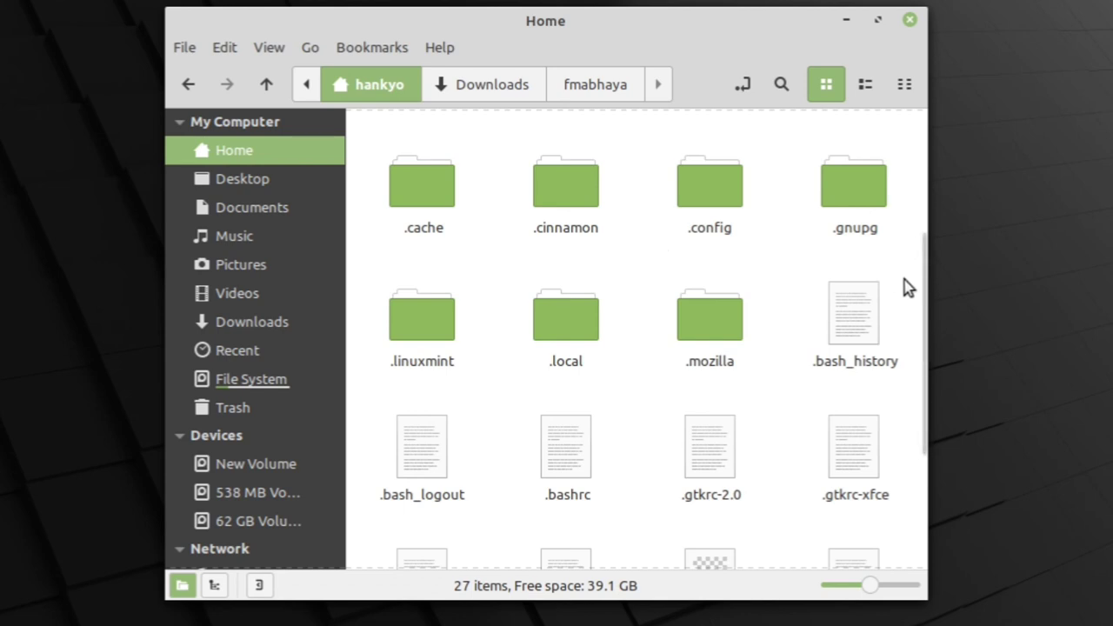
{"action": "left_click_drag", "start_coordinate": [924, 288], "coordinate": [902, 182]}
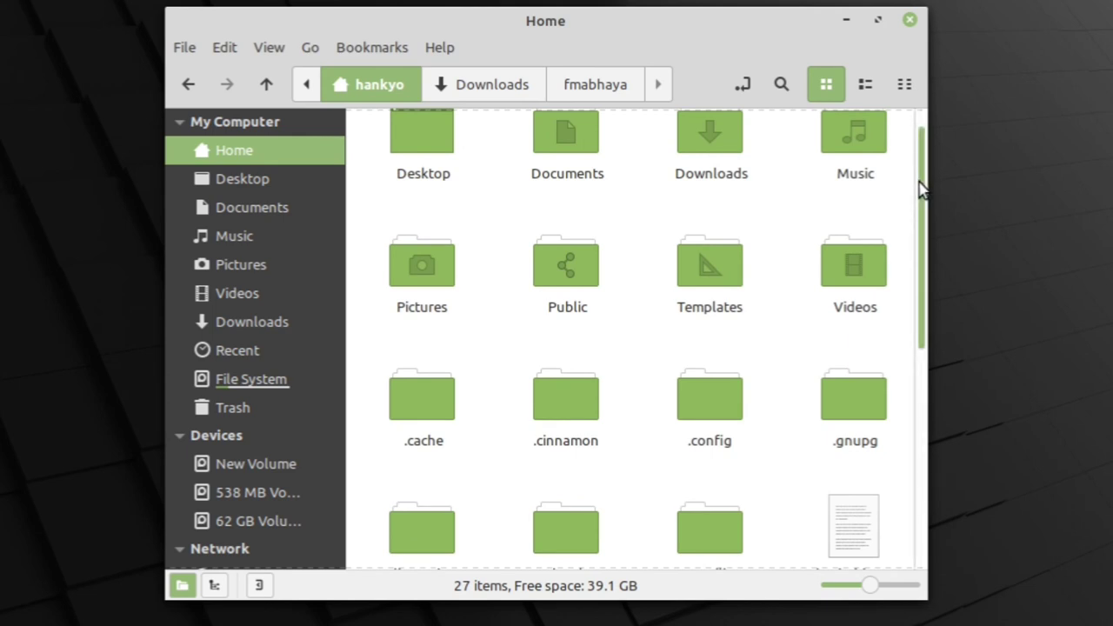
{"action": "left_click_drag", "start_coordinate": [920, 187], "coordinate": [920, 437]}
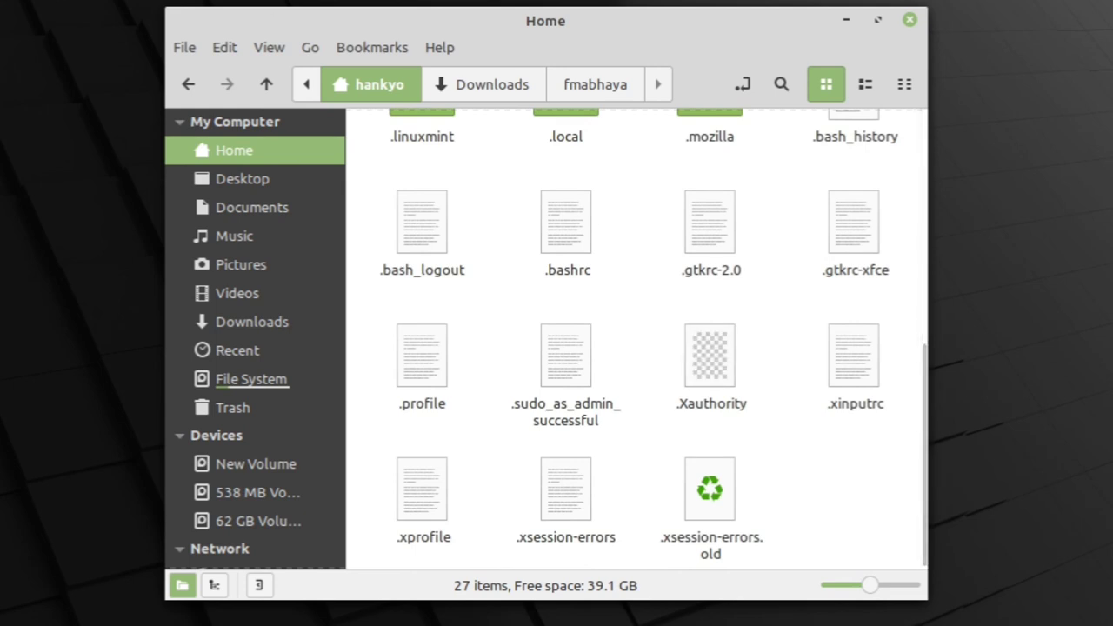
{"action": "left_click", "coordinate": [184, 49]}
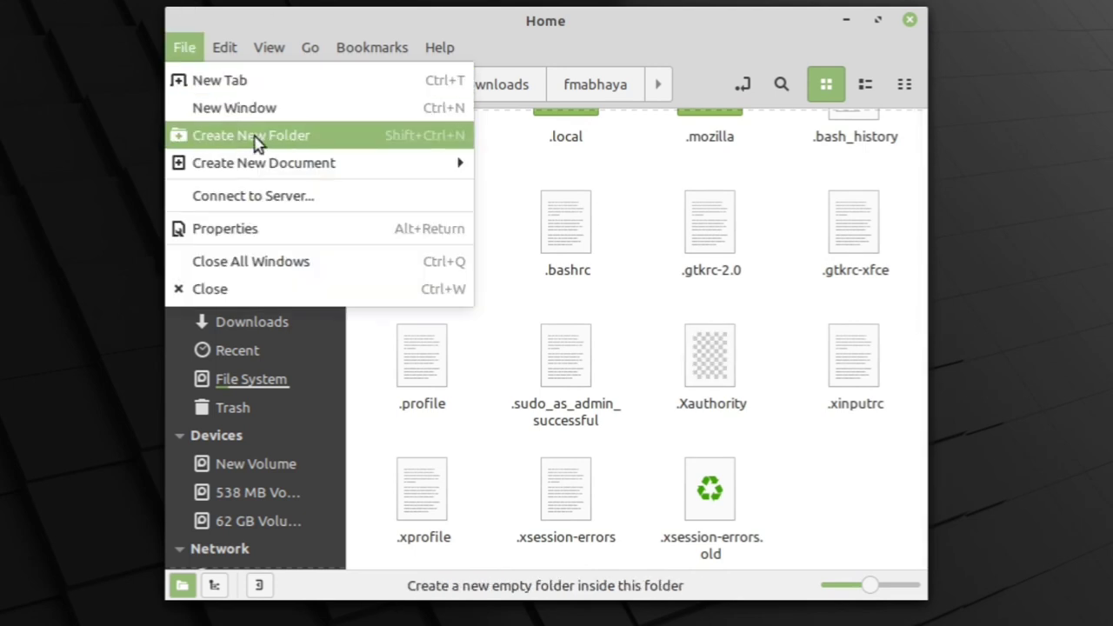
{"action": "left_click", "coordinate": [257, 142]}
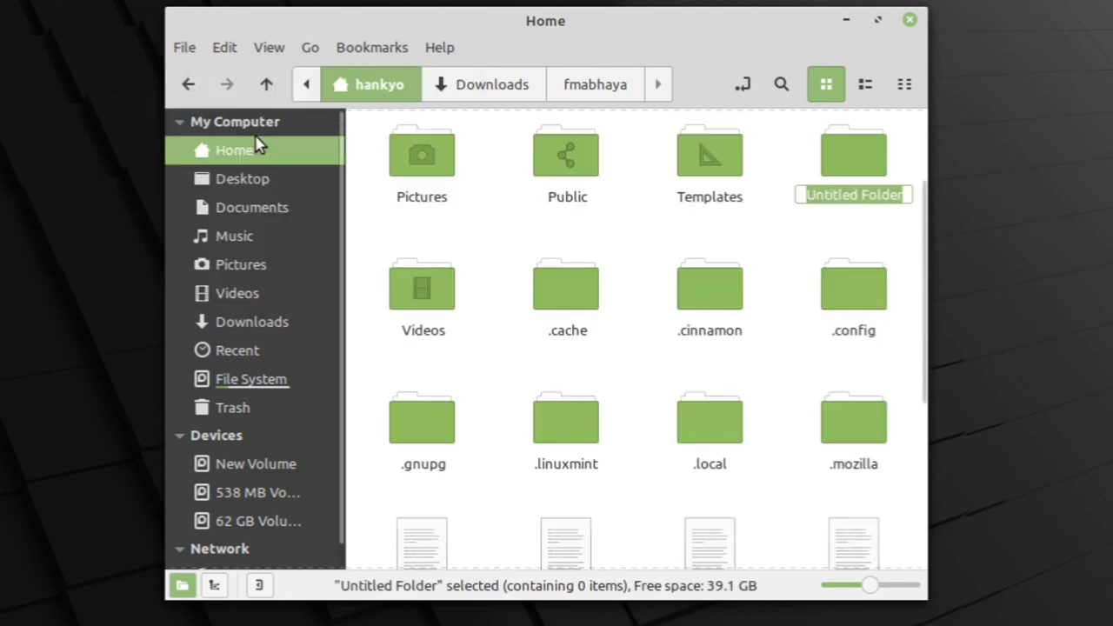
{"action": "type", "text": "ಅಣ"}
{"action": "key", "text": "BackSpace"}
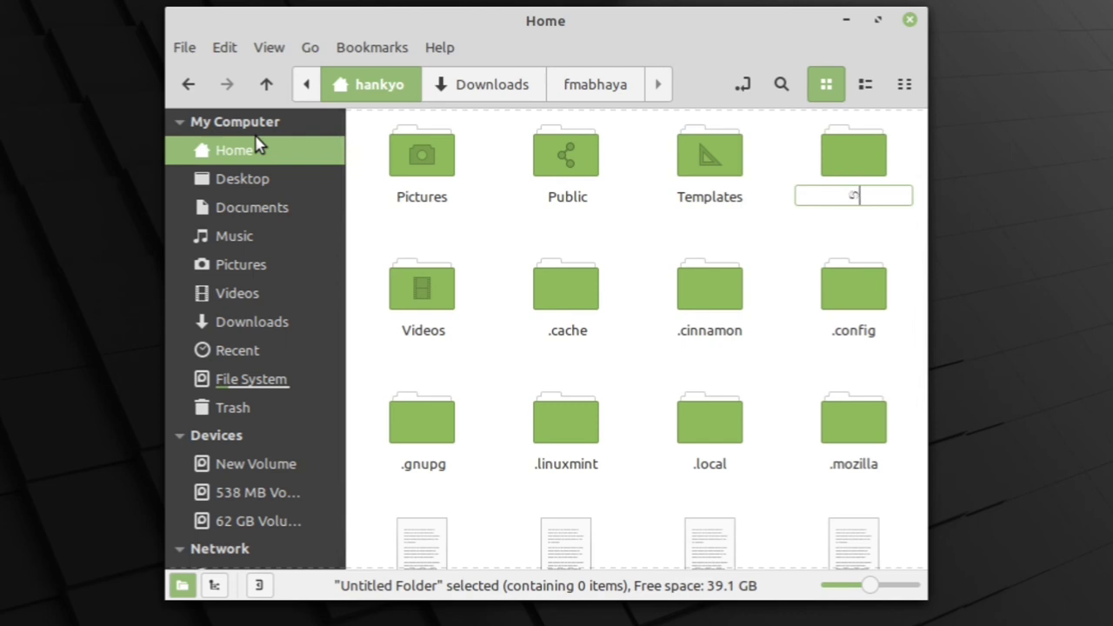
{"action": "key", "text": "BackSpace"}
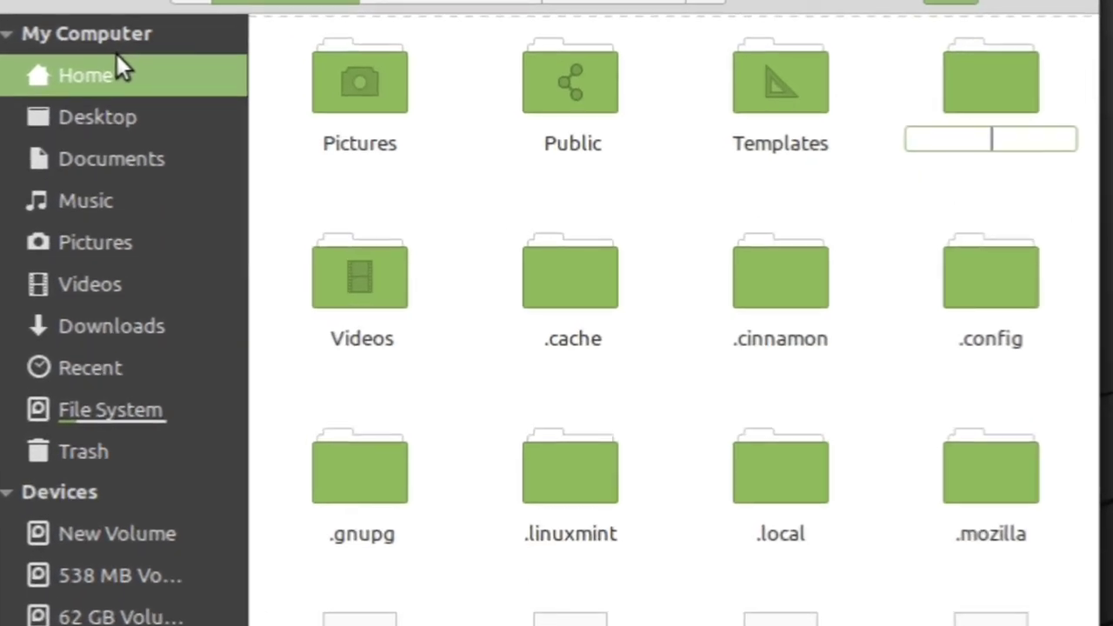
{"action": "type", "text": ".font"}
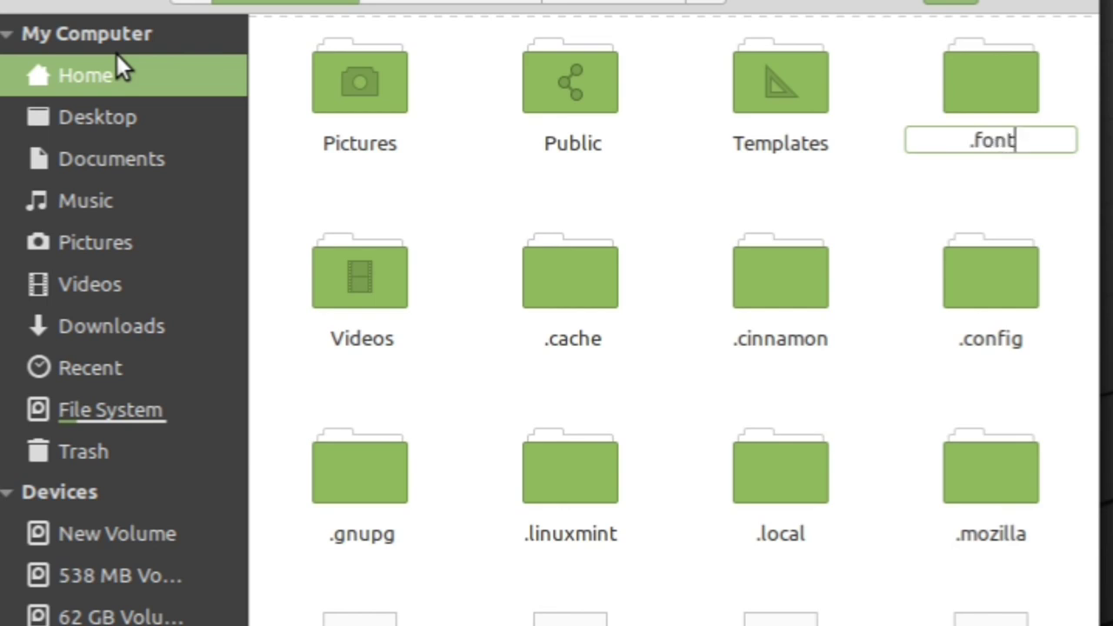
{"action": "type", "text": "s"}
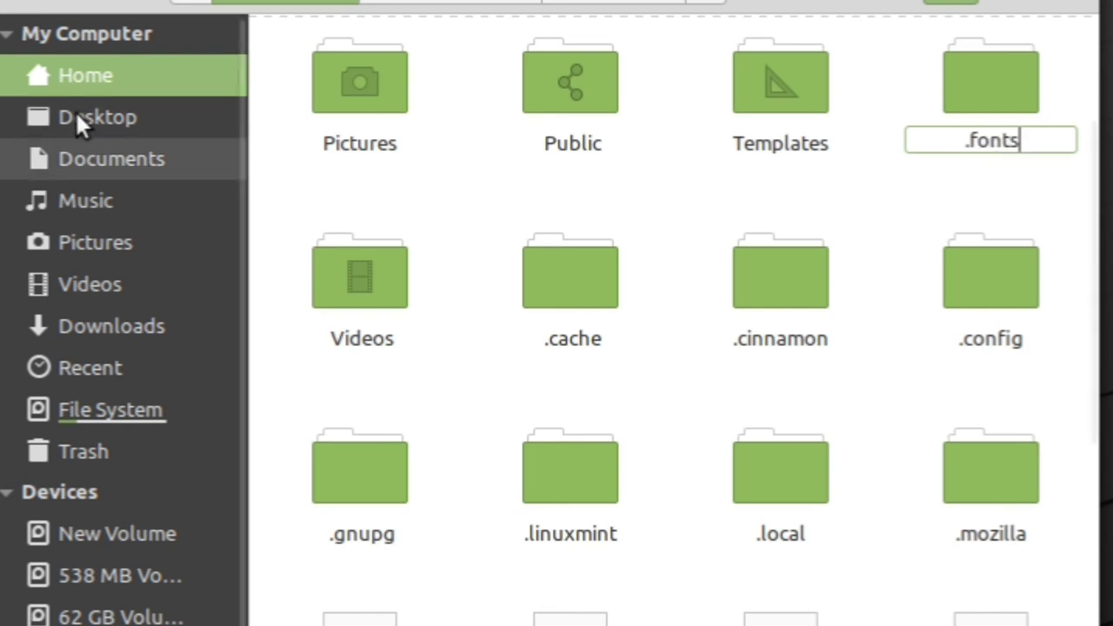
{"action": "key", "text": "Return"}
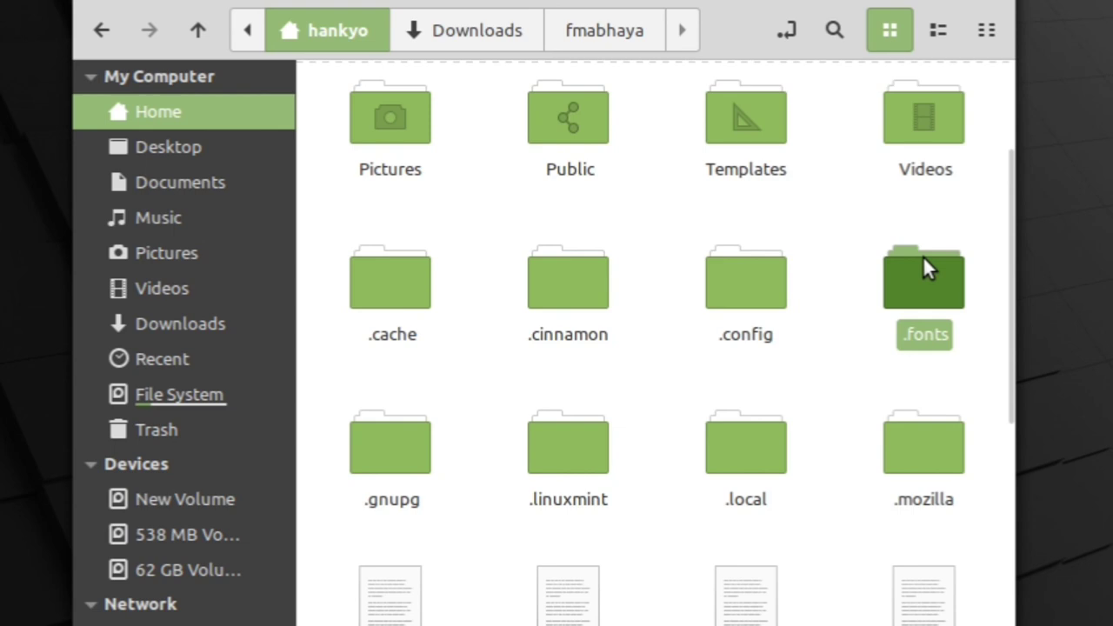
Open the .fonts folder in Home and paste the copied fm_abhay.TTF font file into it.
{"action": "double_click", "coordinate": [924, 265]}
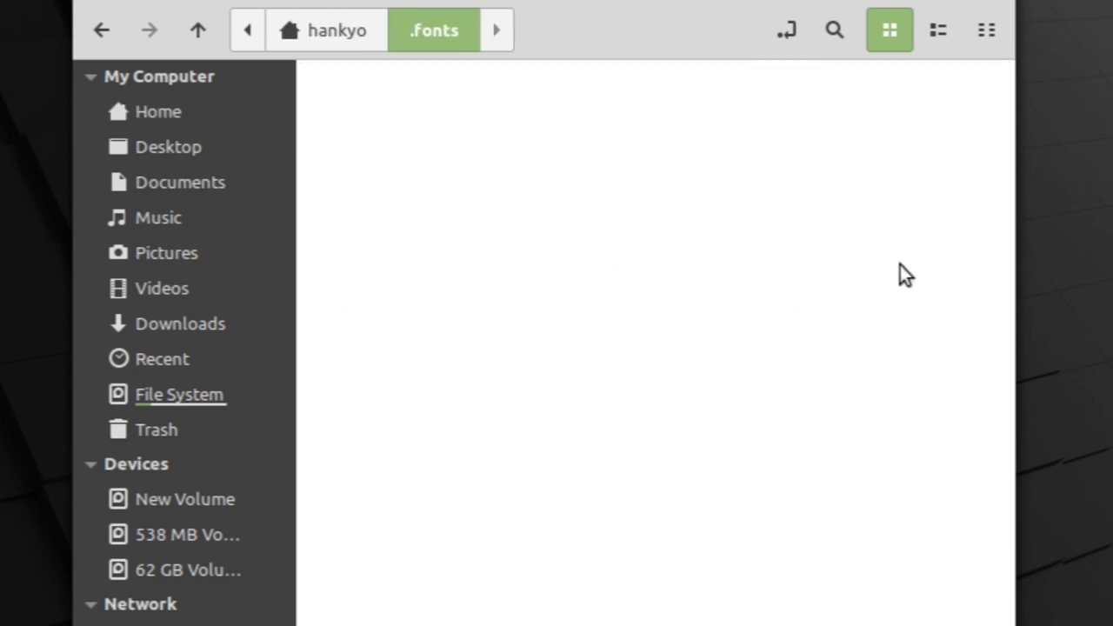
{"action": "left_click", "coordinate": [350, 47]}
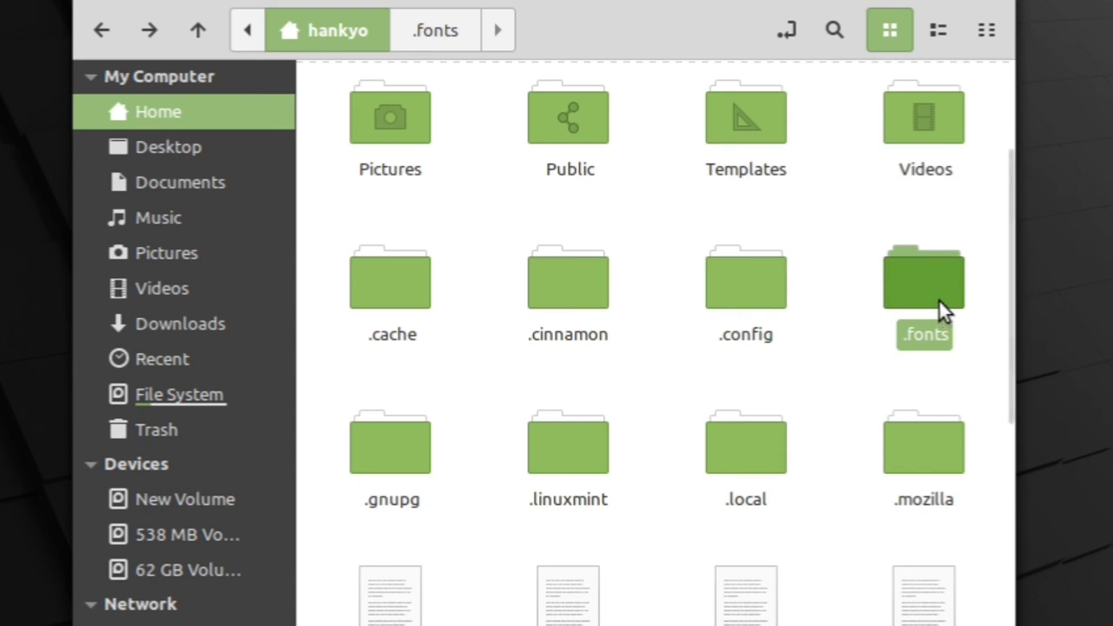
{"action": "double_click", "coordinate": [939, 301]}
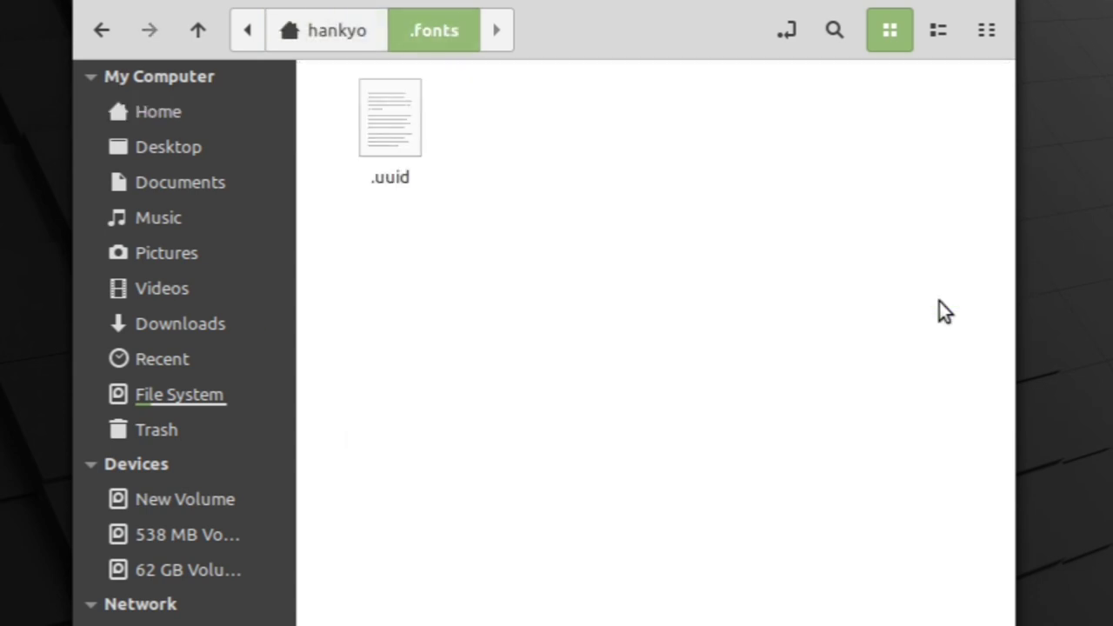
{"action": "right_click", "coordinate": [519, 192]}
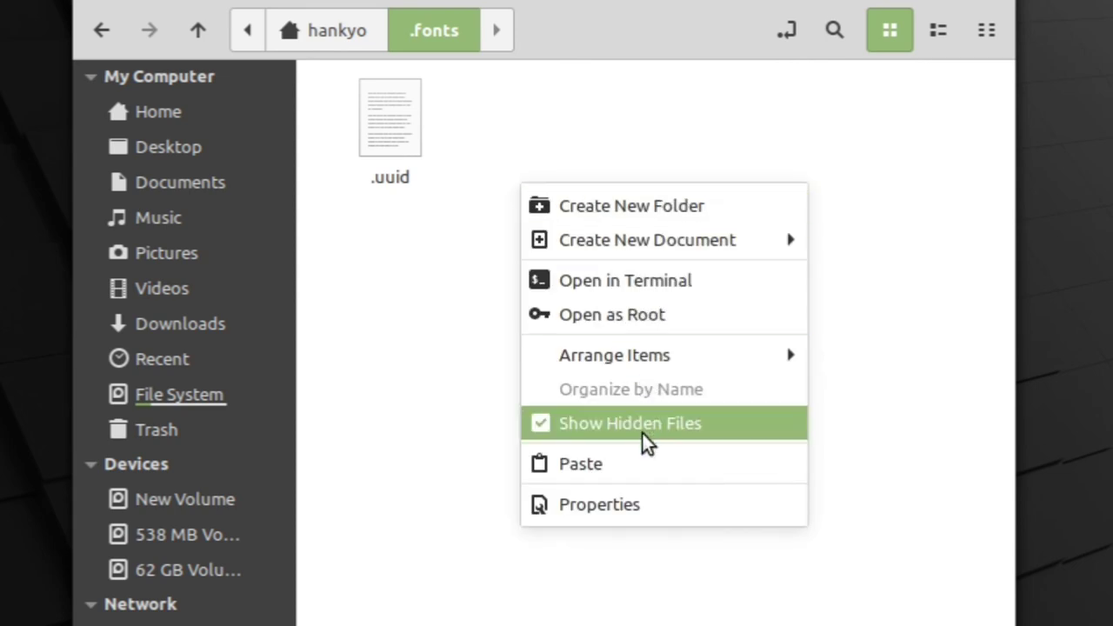
{"action": "left_click", "coordinate": [653, 463]}
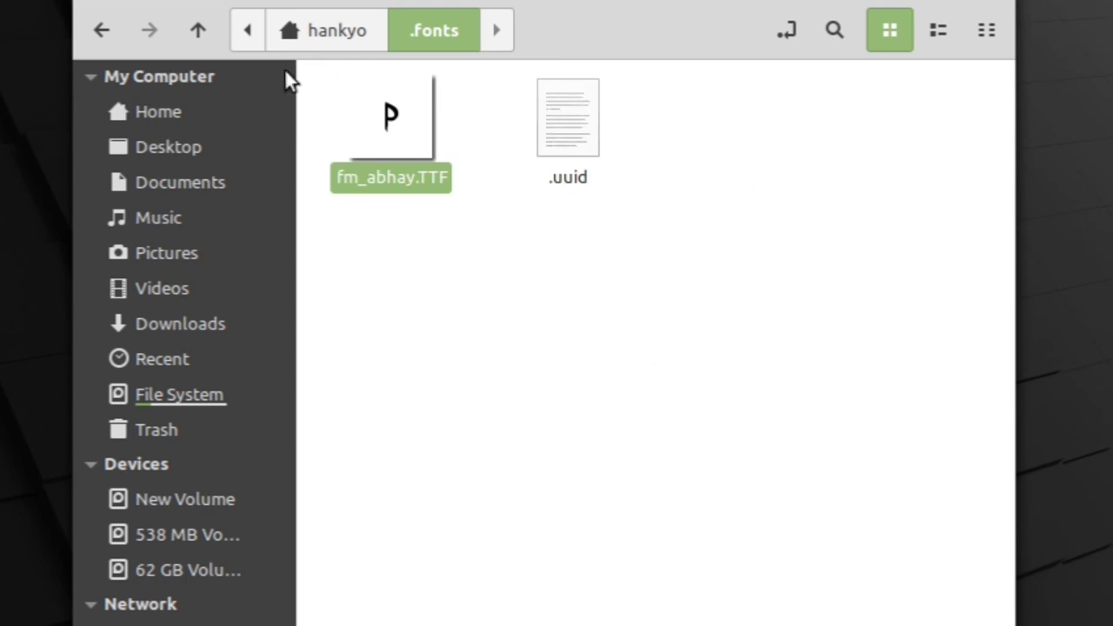
Extract "DL-Araliya. Warp Plain..zip" in place in Downloads and copy the .ttf file from the extracted folder.
{"action": "left_click", "coordinate": [241, 322]}
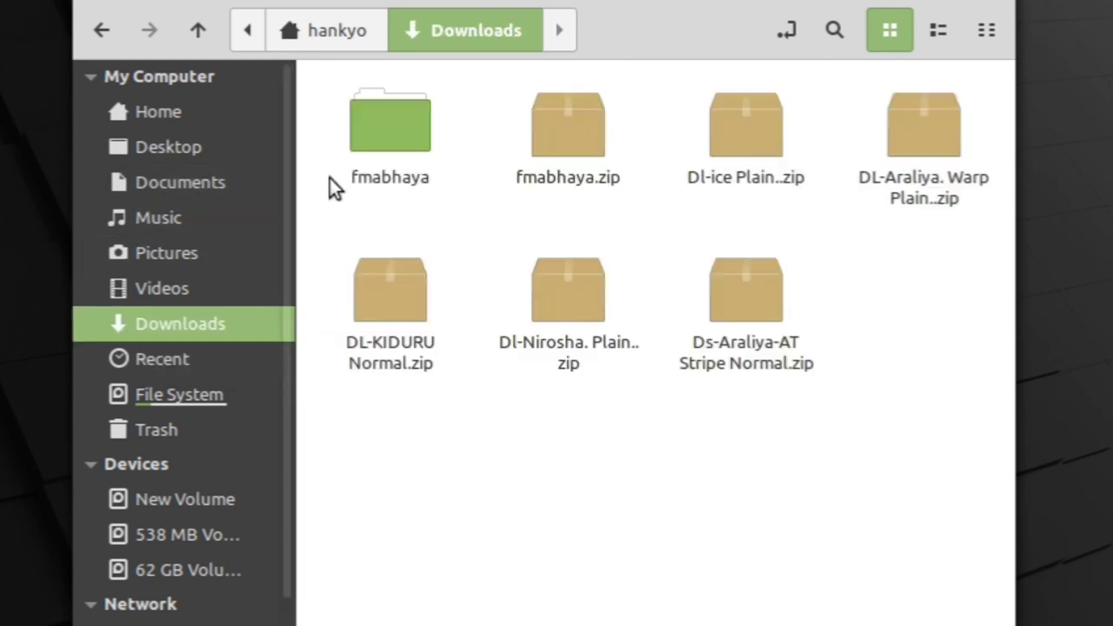
{"action": "right_click", "coordinate": [917, 151]}
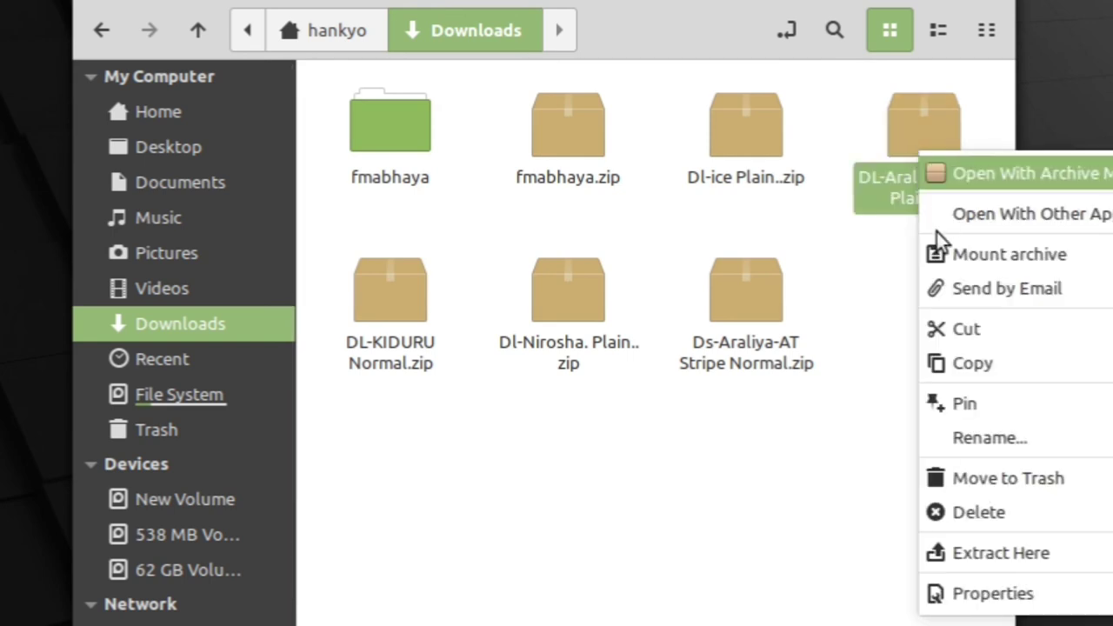
{"action": "left_click", "coordinate": [996, 562]}
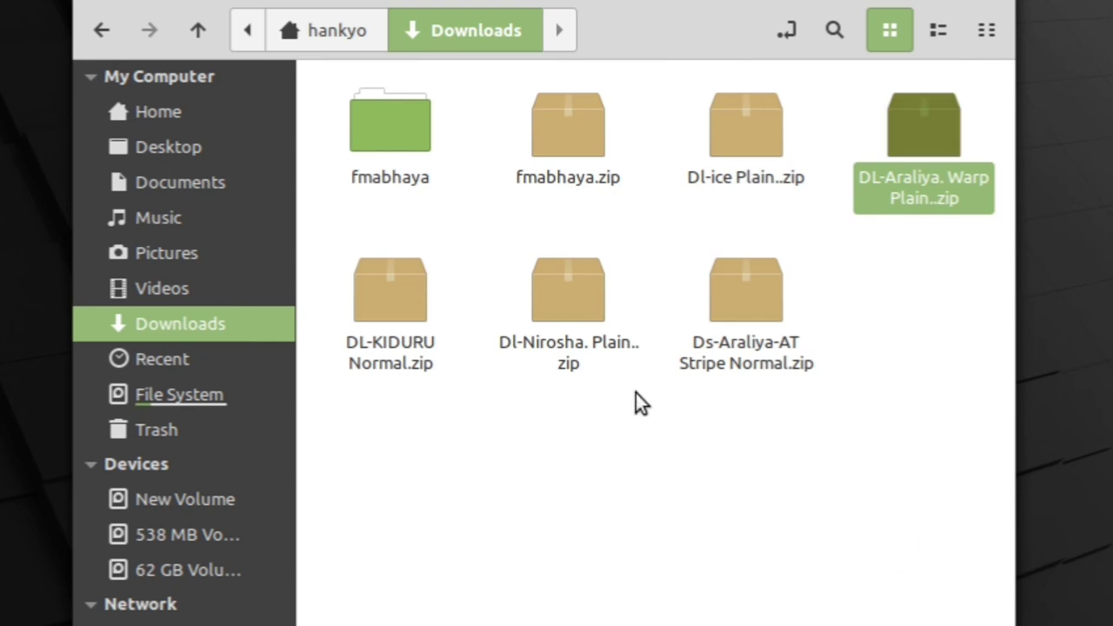
{"action": "left_click", "coordinate": [410, 113]}
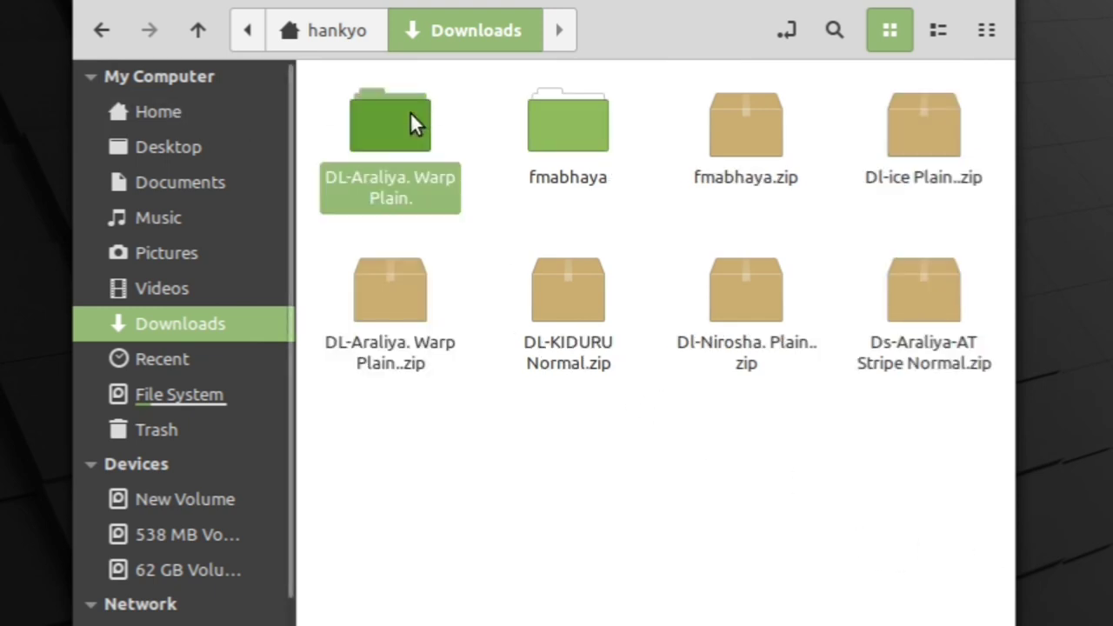
{"action": "double_click", "coordinate": [410, 112]}
{"action": "left_click", "coordinate": [396, 129]}
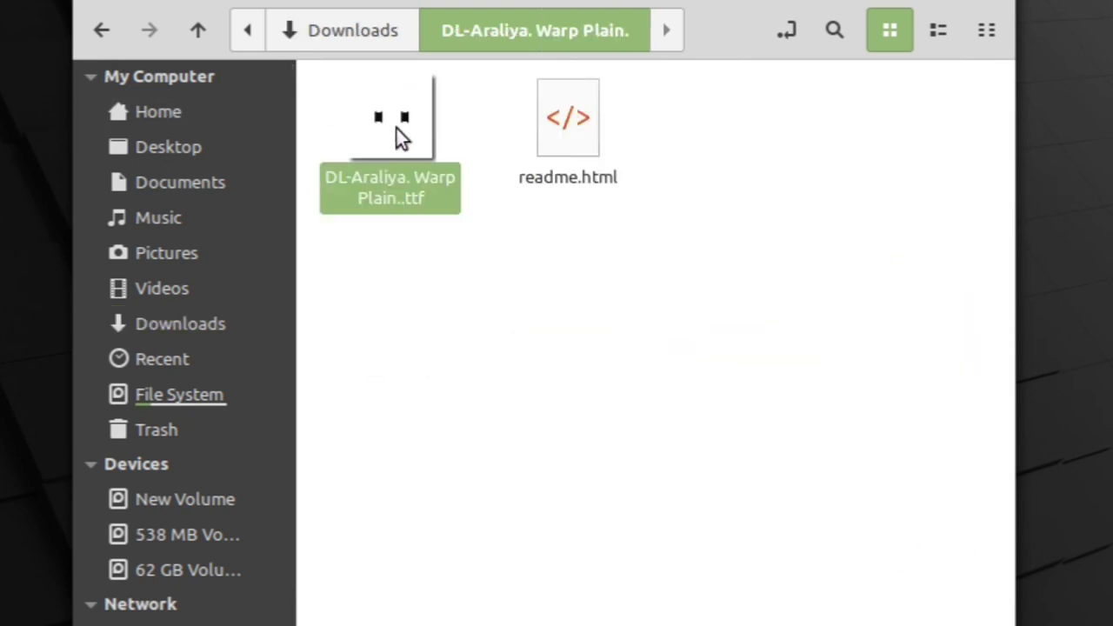
{"action": "right_click", "coordinate": [398, 131]}
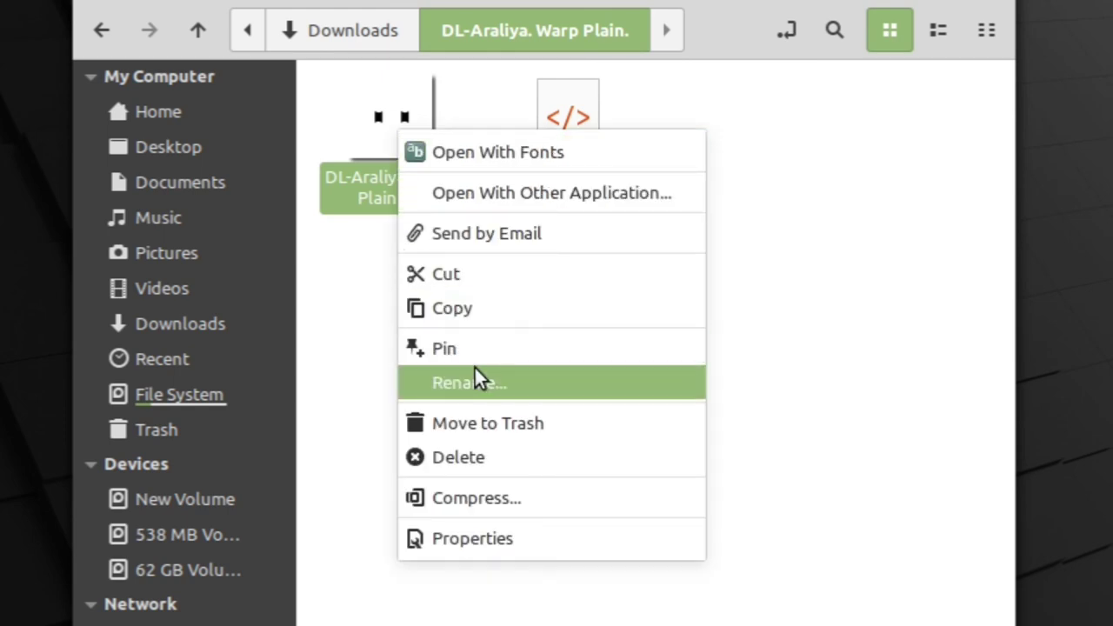
{"action": "left_click", "coordinate": [484, 306]}
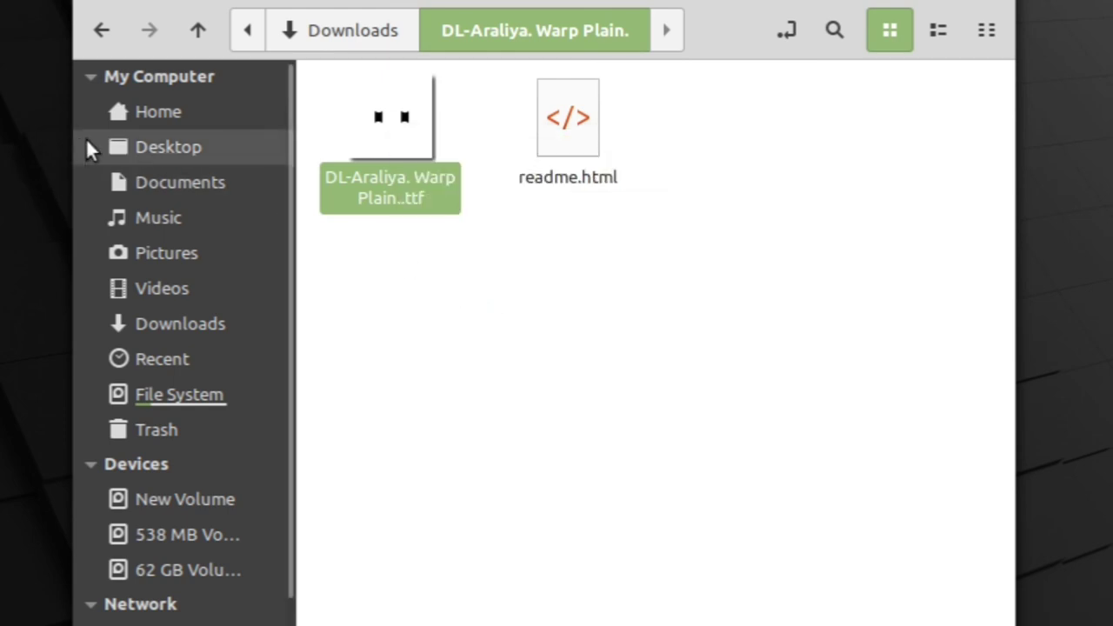
Return to the .fonts folder in Home and paste the copied DL-Araliya font file there.
{"action": "left_click", "coordinate": [126, 122]}
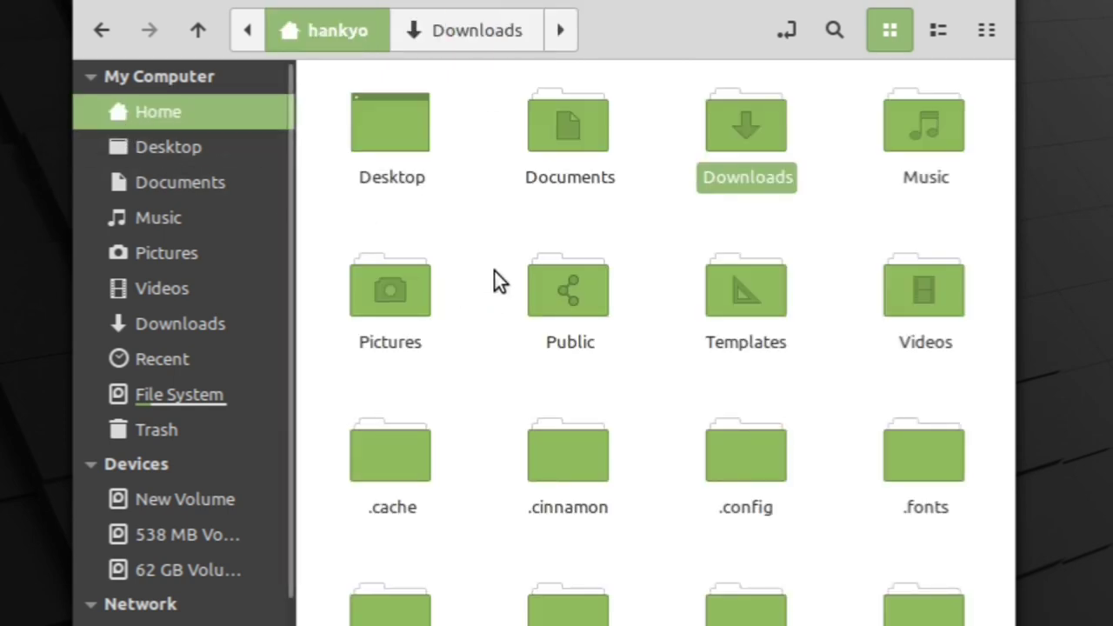
{"action": "double_click", "coordinate": [923, 456]}
{"action": "right_click", "coordinate": [693, 322]}
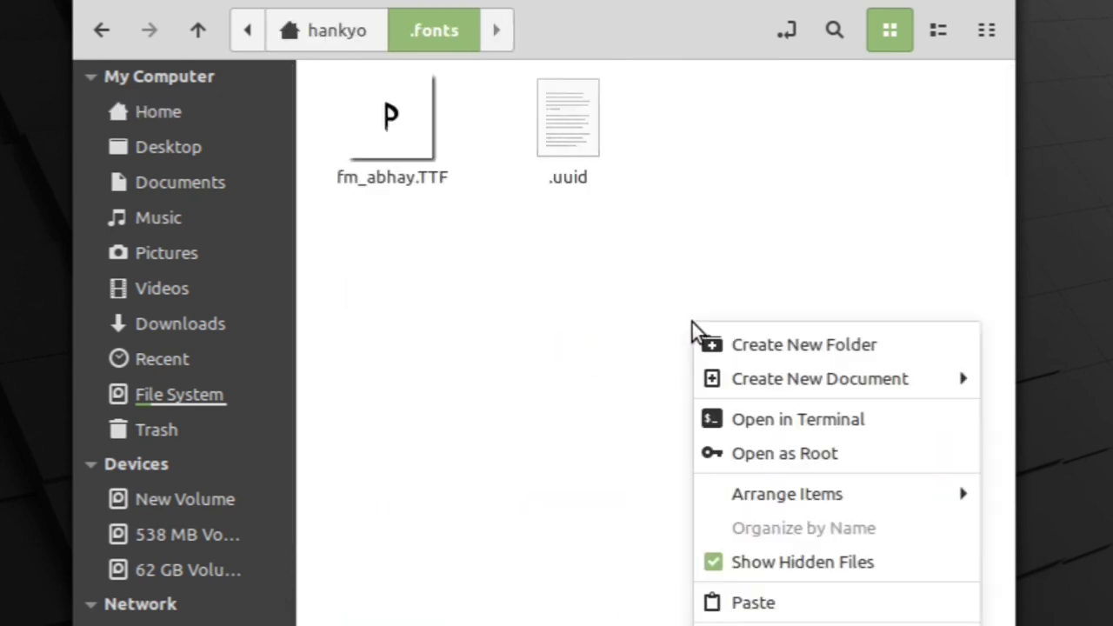
{"action": "left_click", "coordinate": [800, 609]}
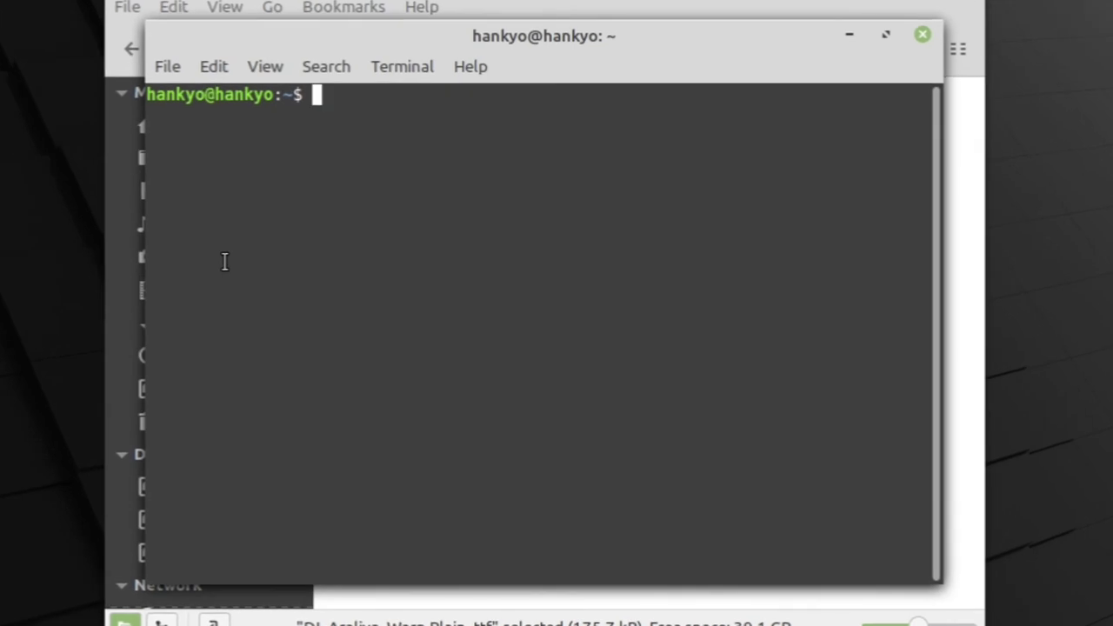
Rebuild the font cache in the terminal with "sudo fc-cache -fv", entering the account password for sudo.
{"action": "type", "text": "su"}
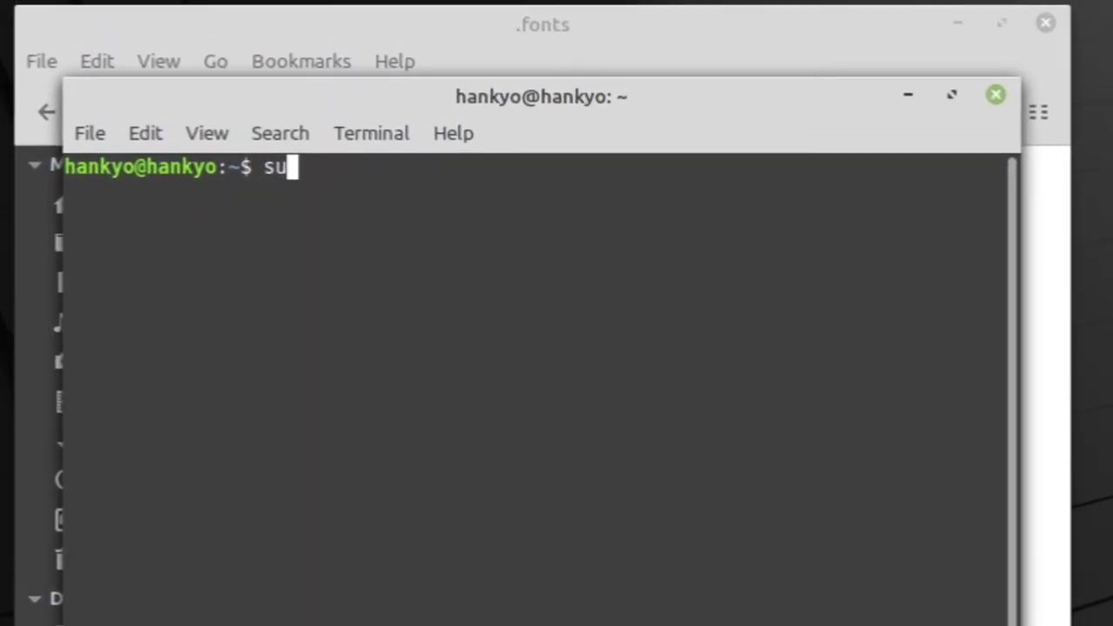
{"action": "type", "text": "do f"}
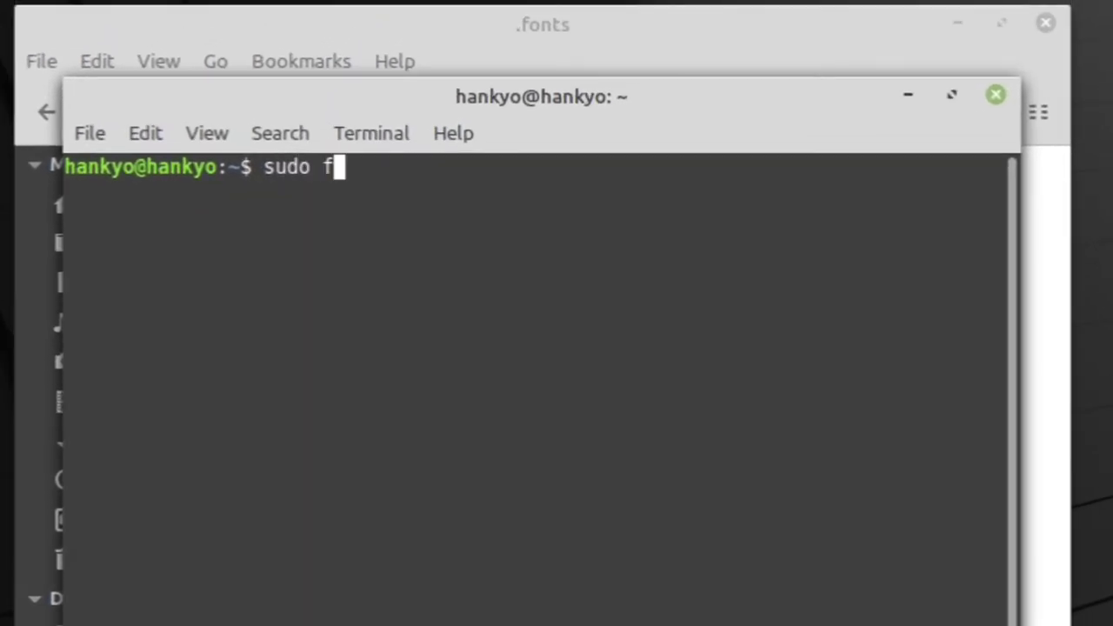
{"action": "type", "text": "c-"}
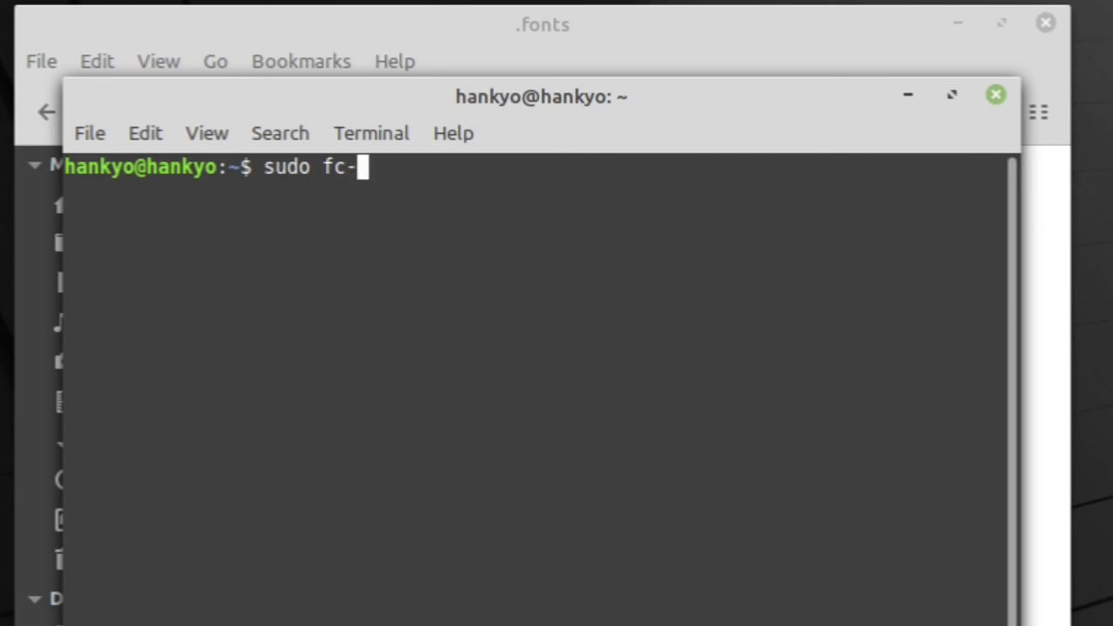
{"action": "type", "text": "ca"}
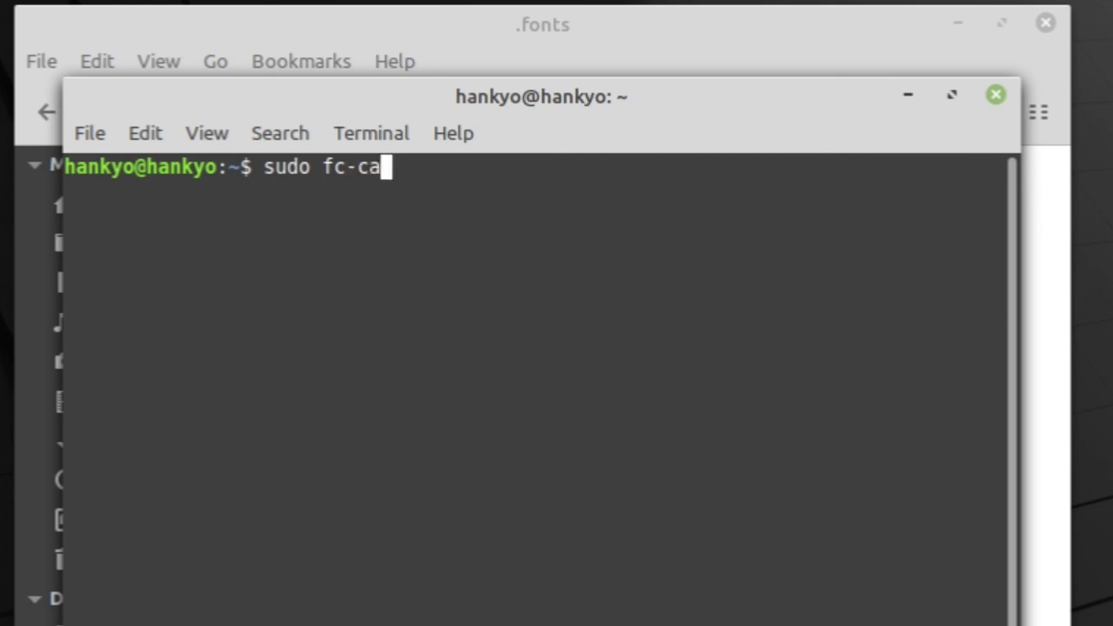
{"action": "type", "text": "che "}
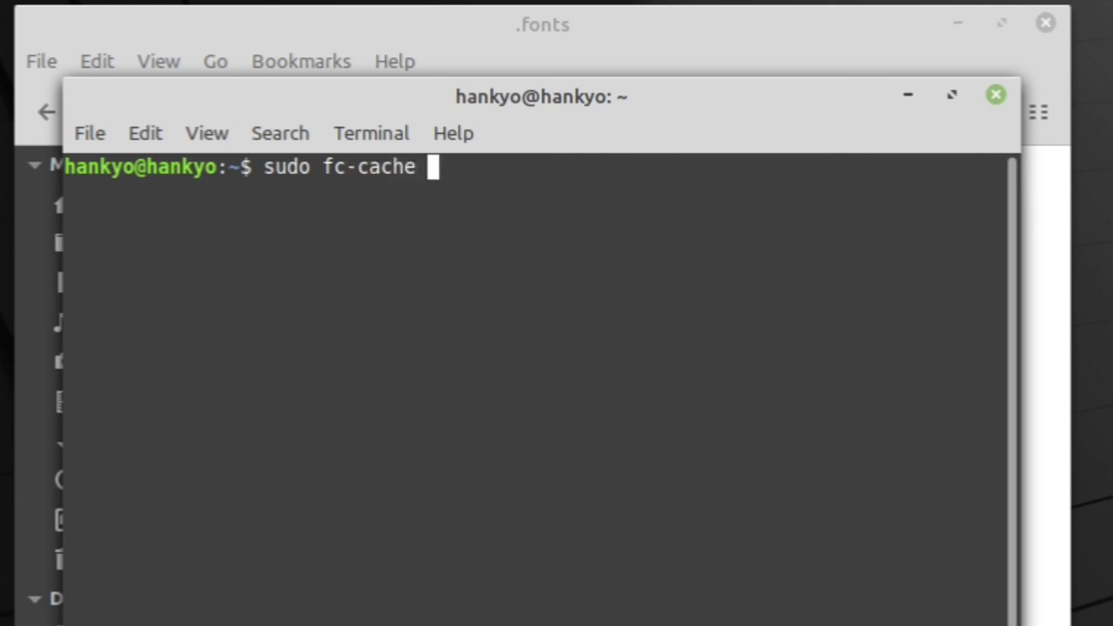
{"action": "type", "text": "-fv"}
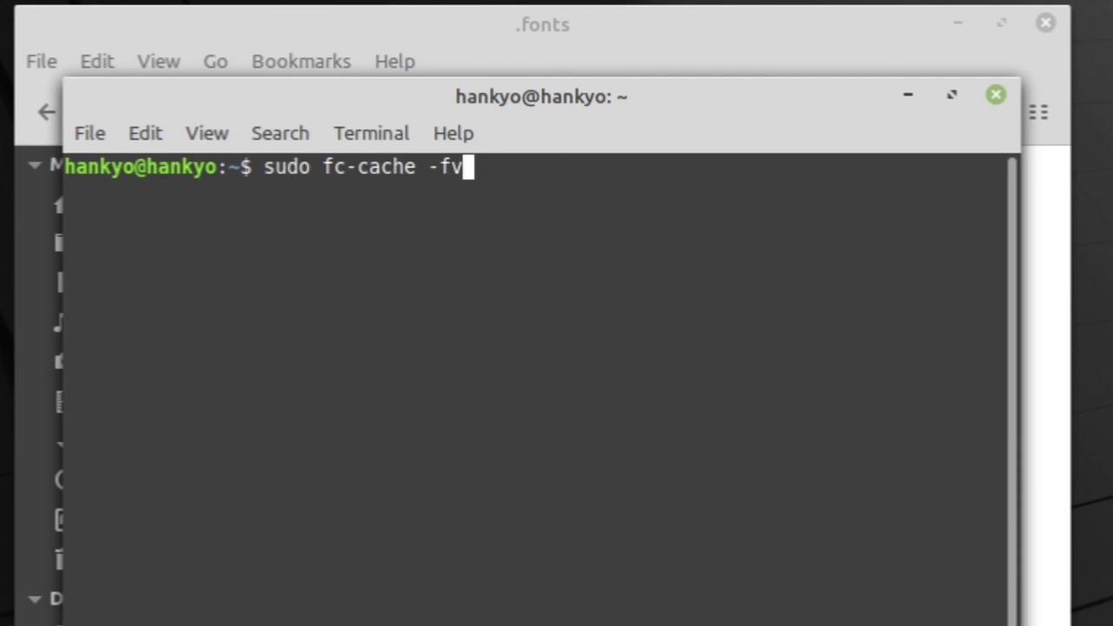
{"action": "key", "text": "Return"}
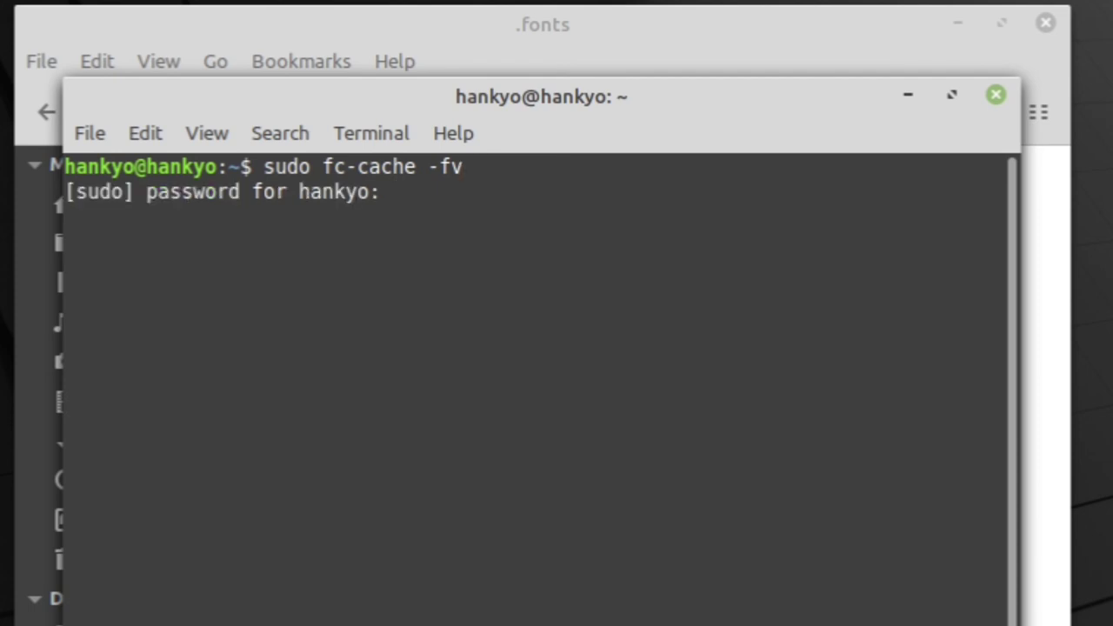
{"action": "type", "text": "*******"}
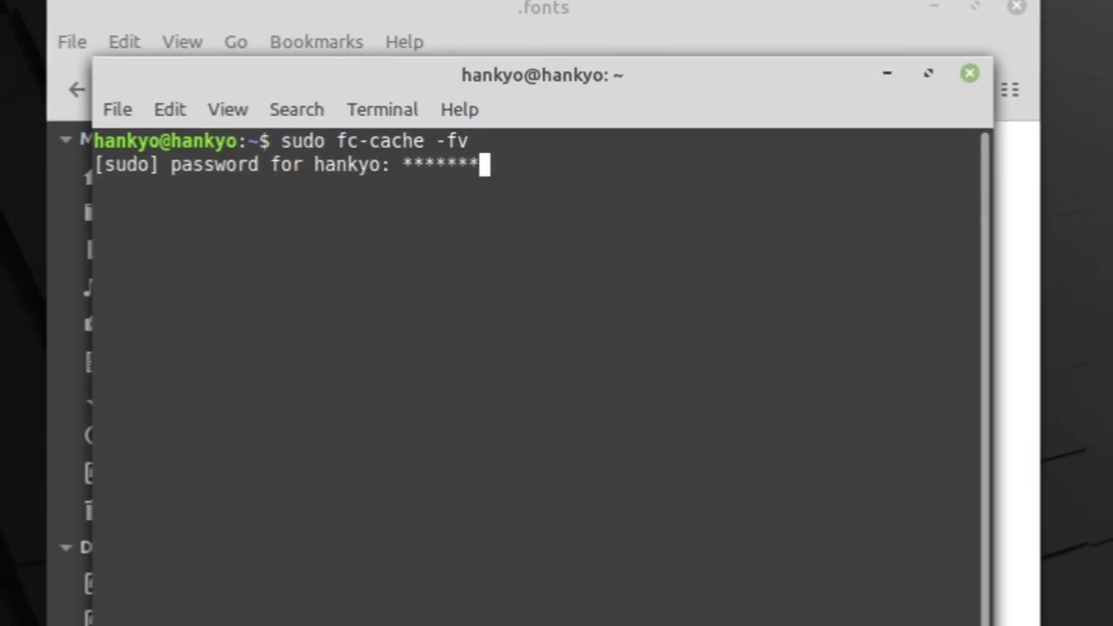
{"action": "key", "text": "Return"}
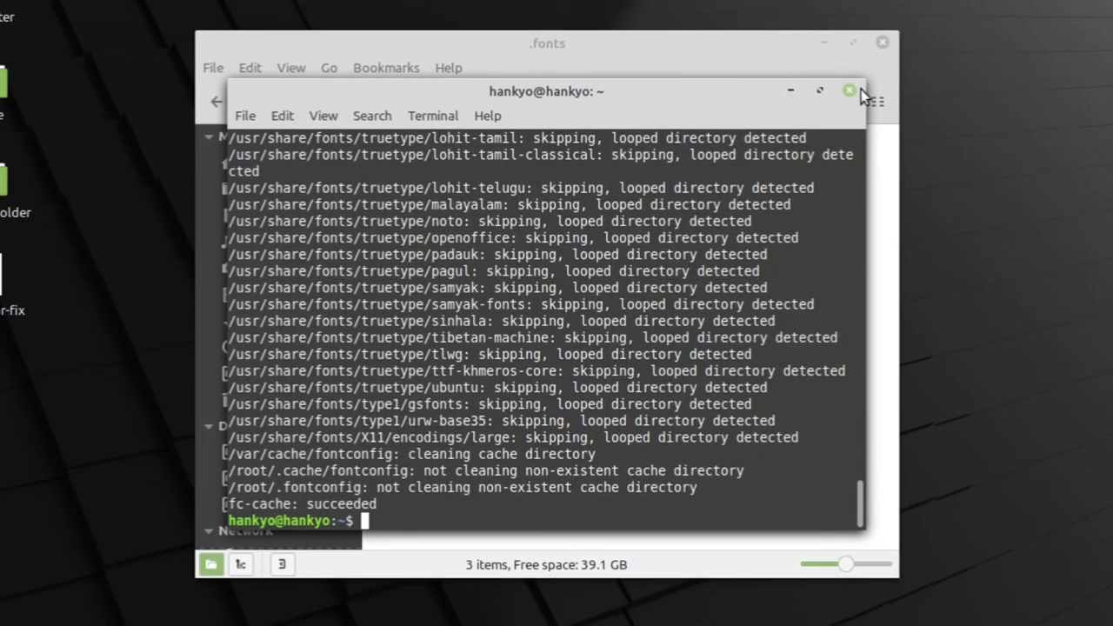
Close the terminal and the .fonts window, and start LibreOffice Writer with a blank document.
{"action": "left_click", "coordinate": [850, 90]}
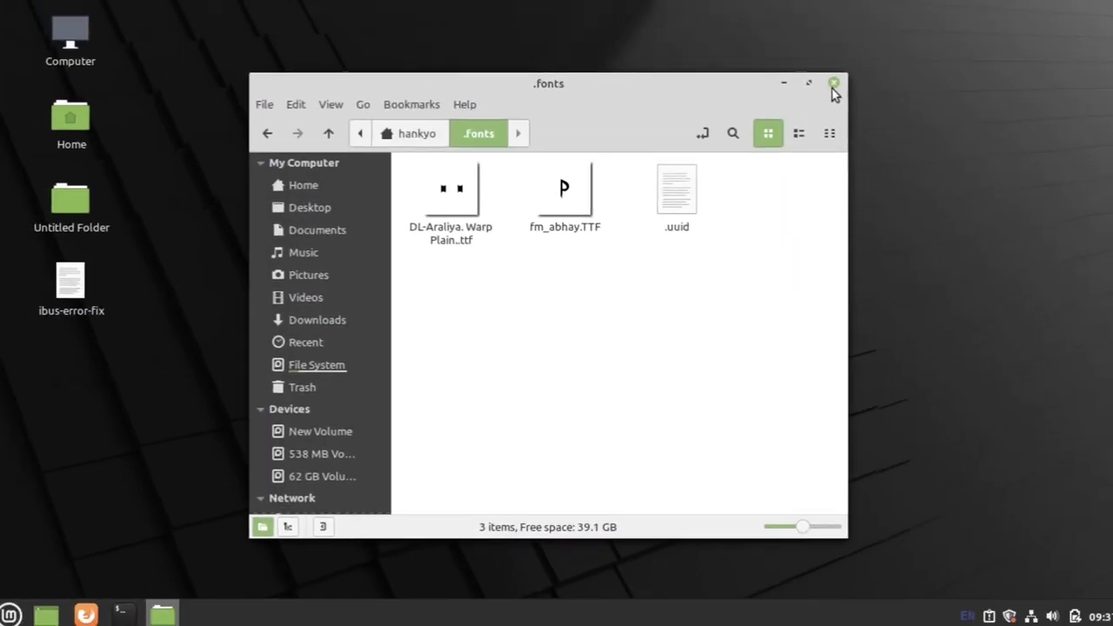
{"action": "left_click", "coordinate": [833, 86]}
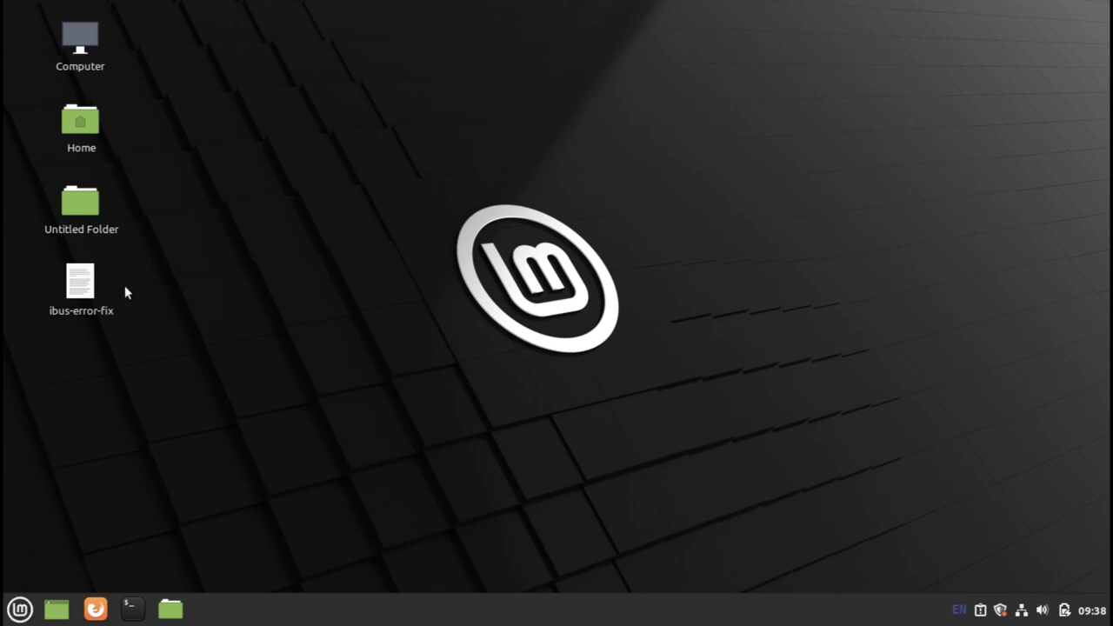
{"action": "left_click", "coordinate": [35, 606]}
{"action": "mouse_move", "coordinate": [119, 359]}
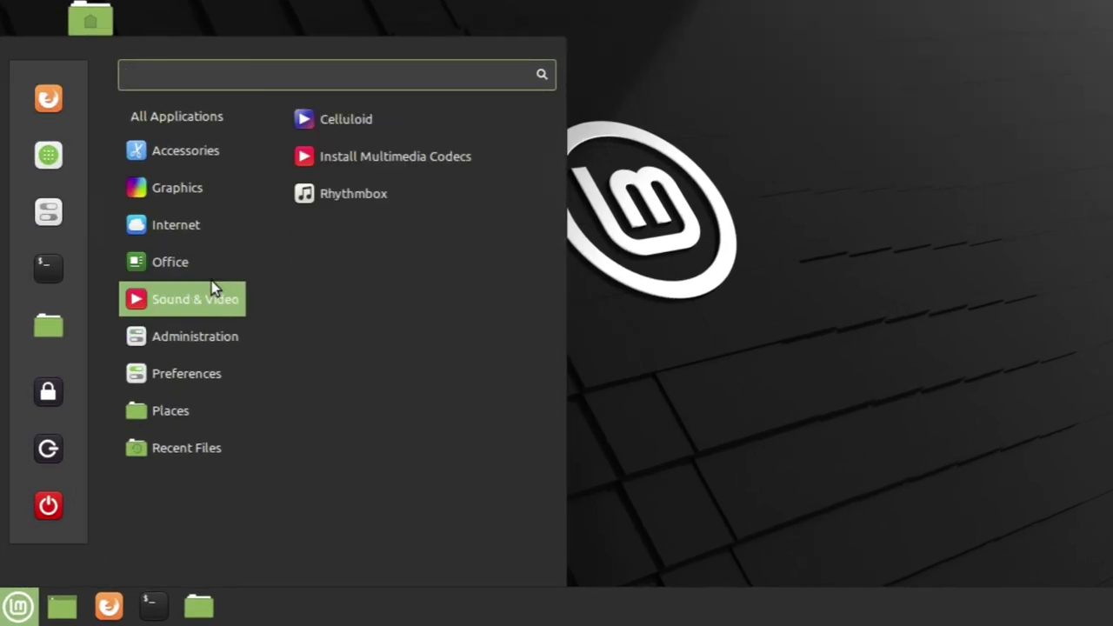
{"action": "mouse_move", "coordinate": [228, 268]}
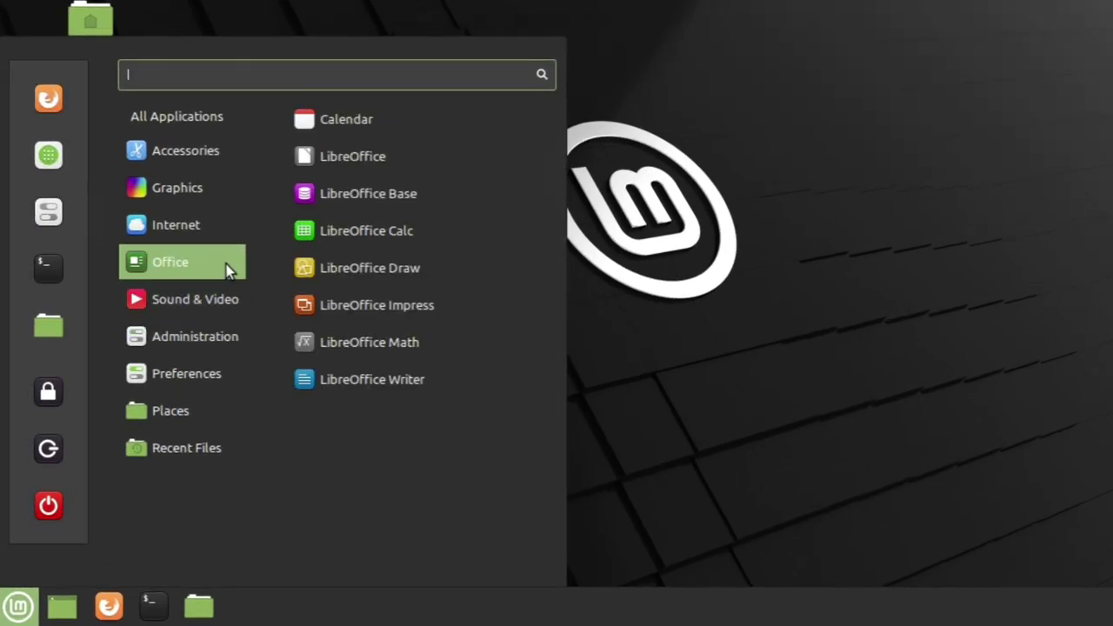
{"action": "left_click", "coordinate": [387, 375]}
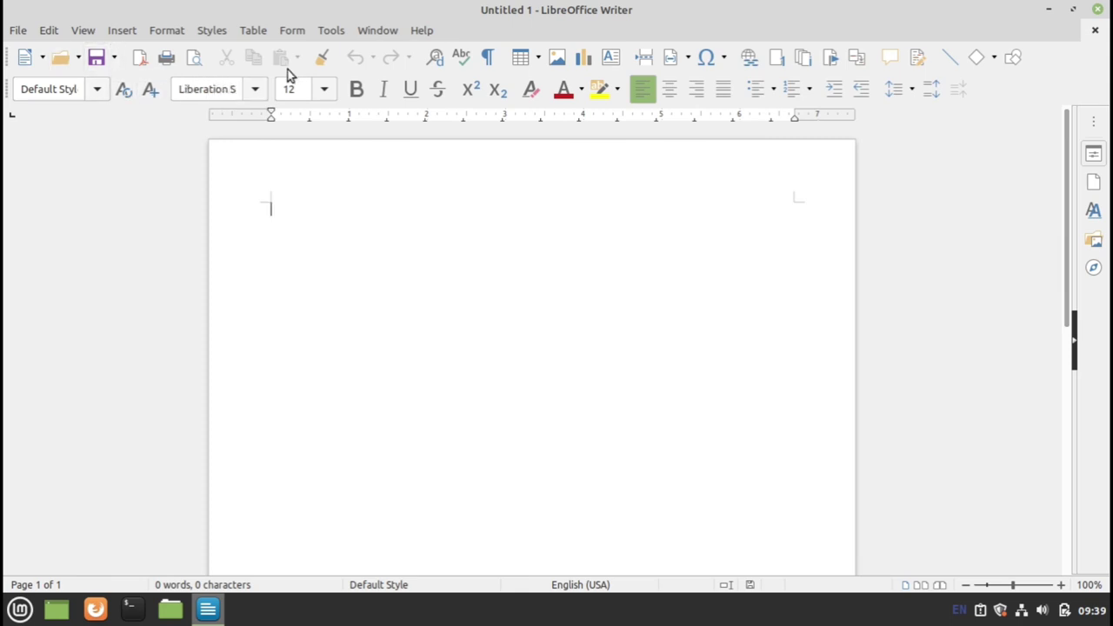
Set the font of the blank document's text to FMAbhaya.
{"action": "left_click", "coordinate": [232, 88]}
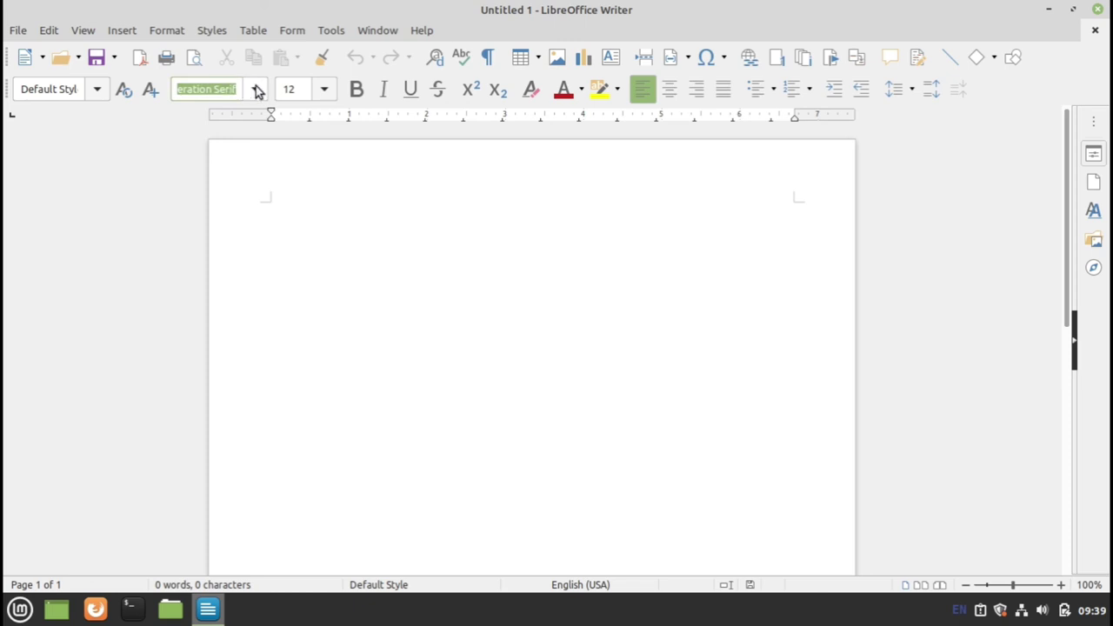
{"action": "left_click", "coordinate": [257, 89]}
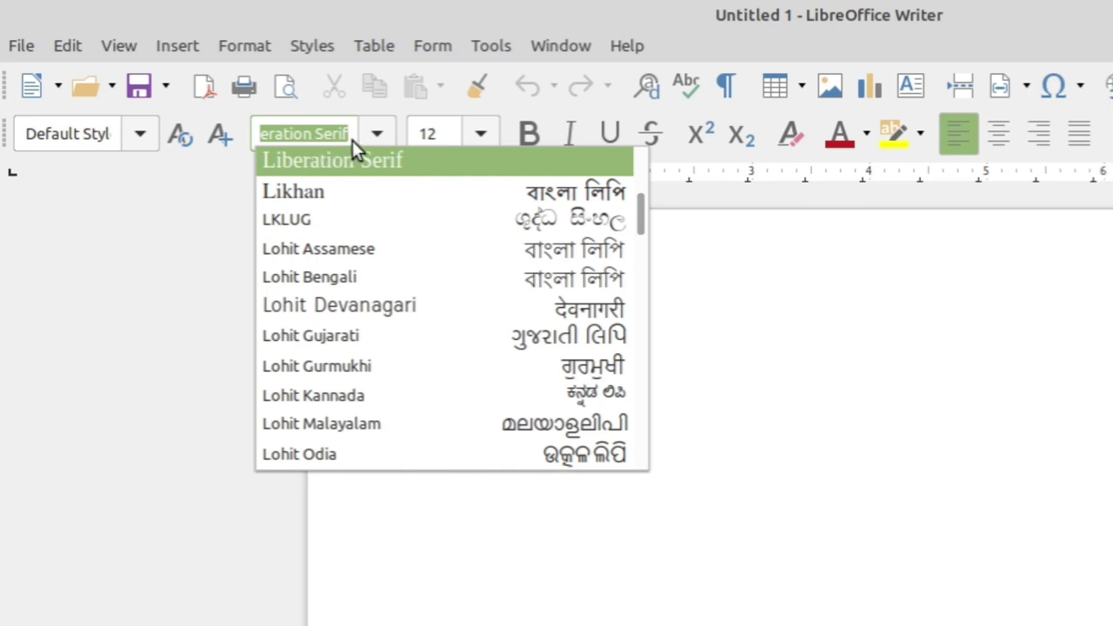
{"action": "key", "text": "BackSpace"}
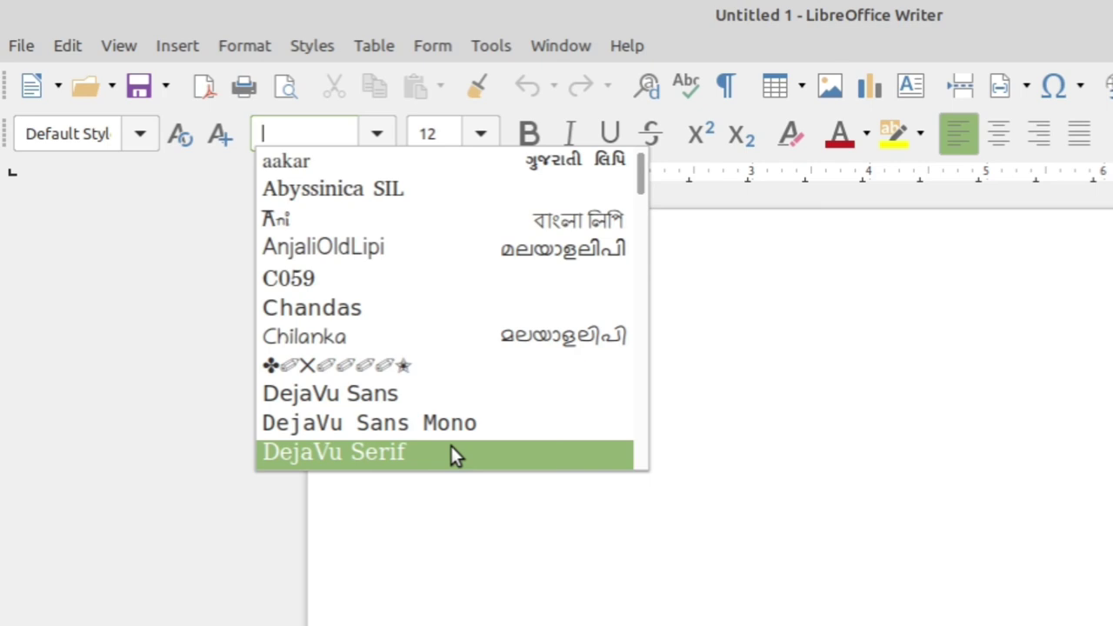
{"action": "type", "text": "FMAbhaya"}
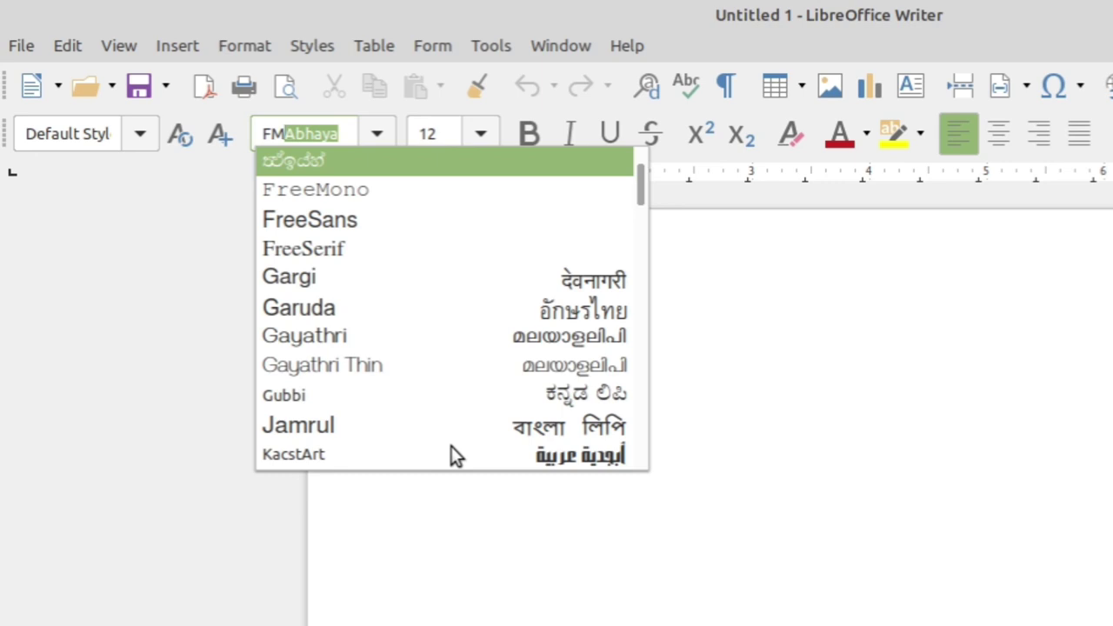
{"action": "key", "text": "Return"}
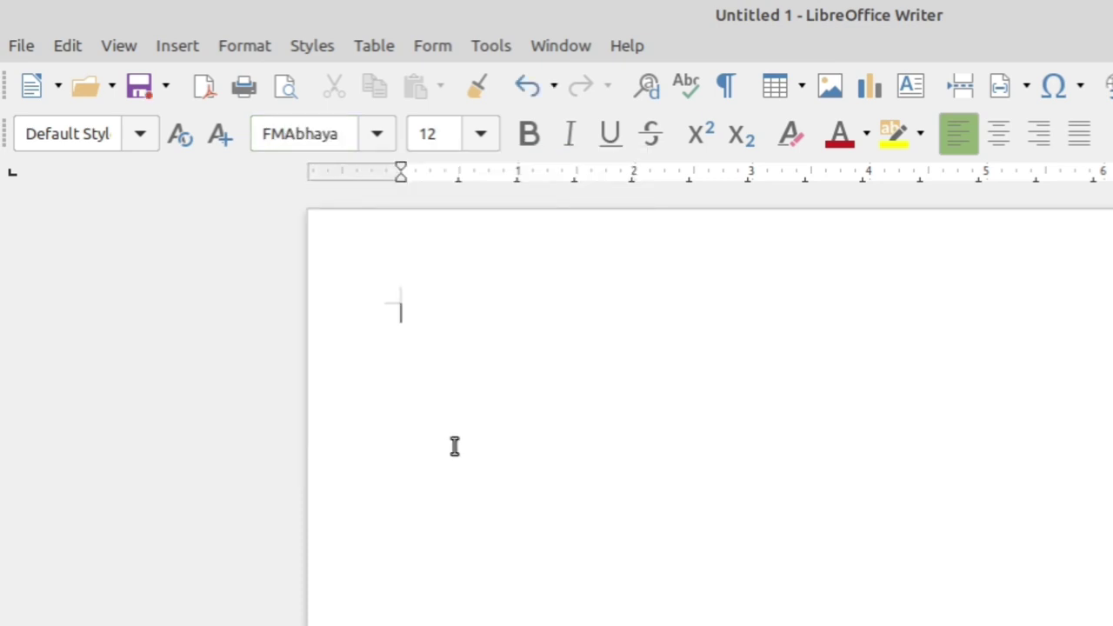
Enter the sample text "uu hkj" in the document to test Sinhala output with the FMAbhaya font.
{"action": "type", "text": "a"}
{"action": "key", "text": "BackSpace"}
{"action": "type", "text": "uu hkj"}
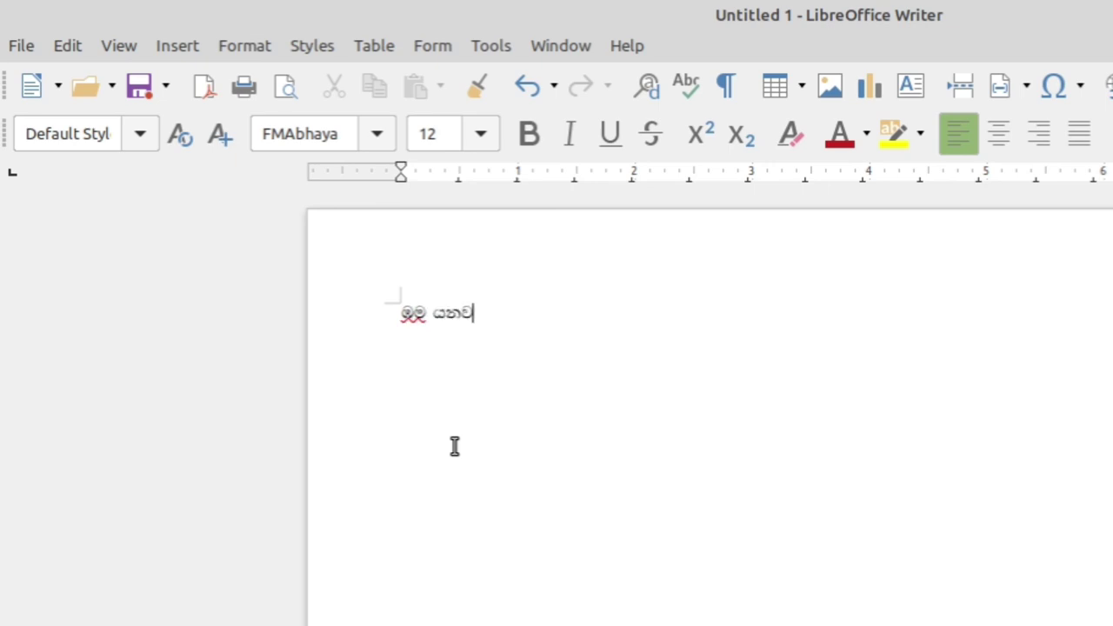
Complete the sample text with "d", and check the DL-Araliya font's file name in the home directory's .fonts folder.
{"action": "type", "text": "d"}
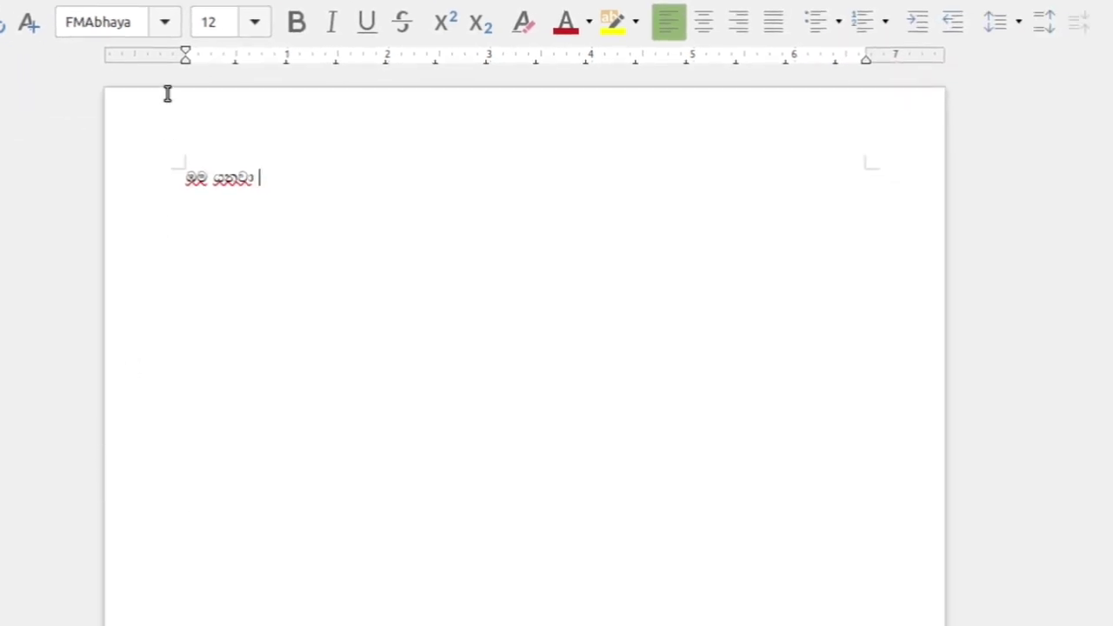
{"action": "key", "text": "super+e"}
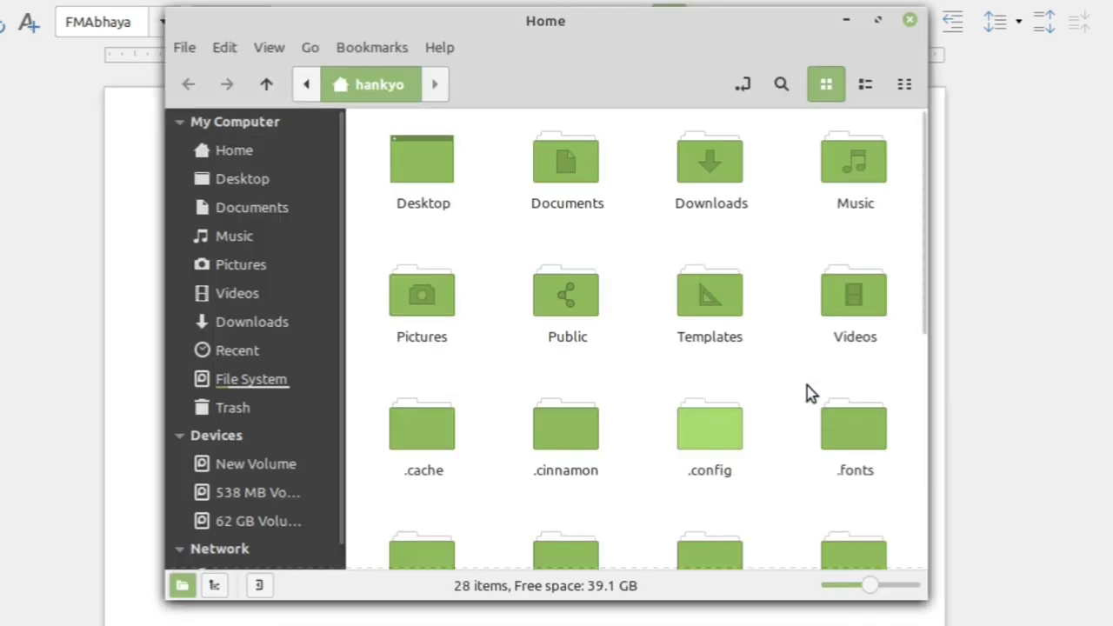
{"action": "left_click", "coordinate": [852, 428]}
{"action": "double_click", "coordinate": [852, 428]}
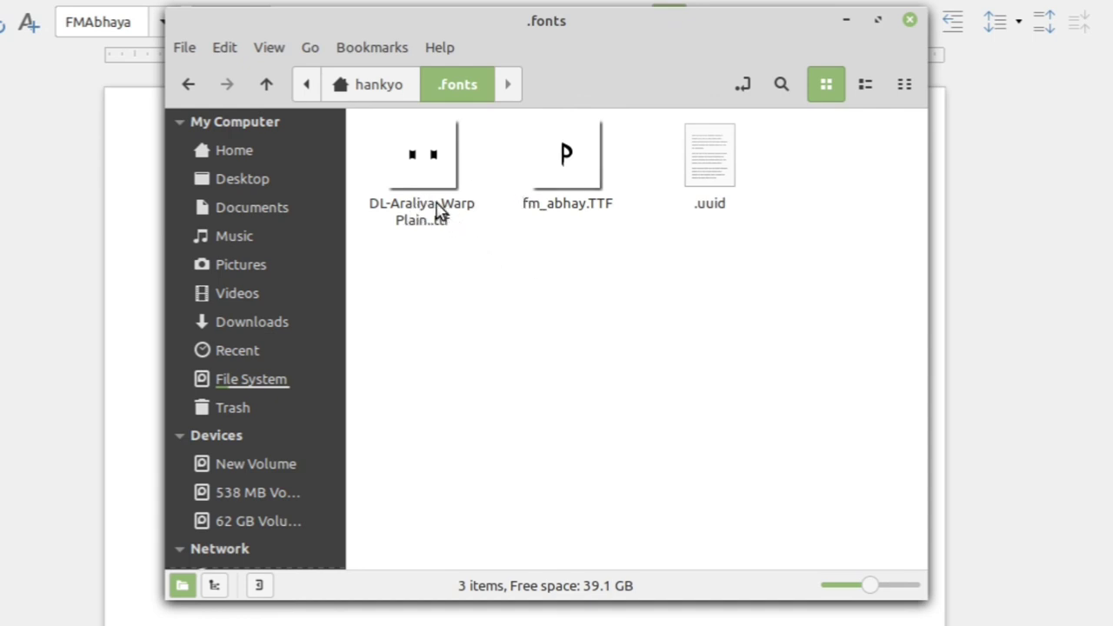
{"action": "left_click", "coordinate": [1067, 224]}
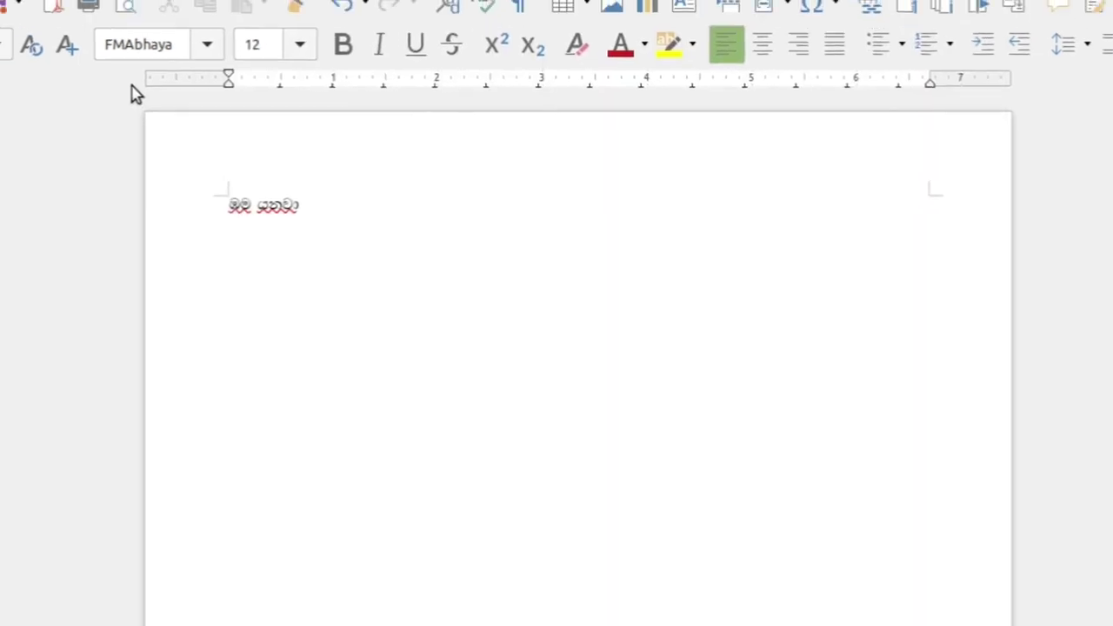
Set the font at the end of the sample text to DL-Araliya.
{"action": "left_click", "coordinate": [129, 22]}
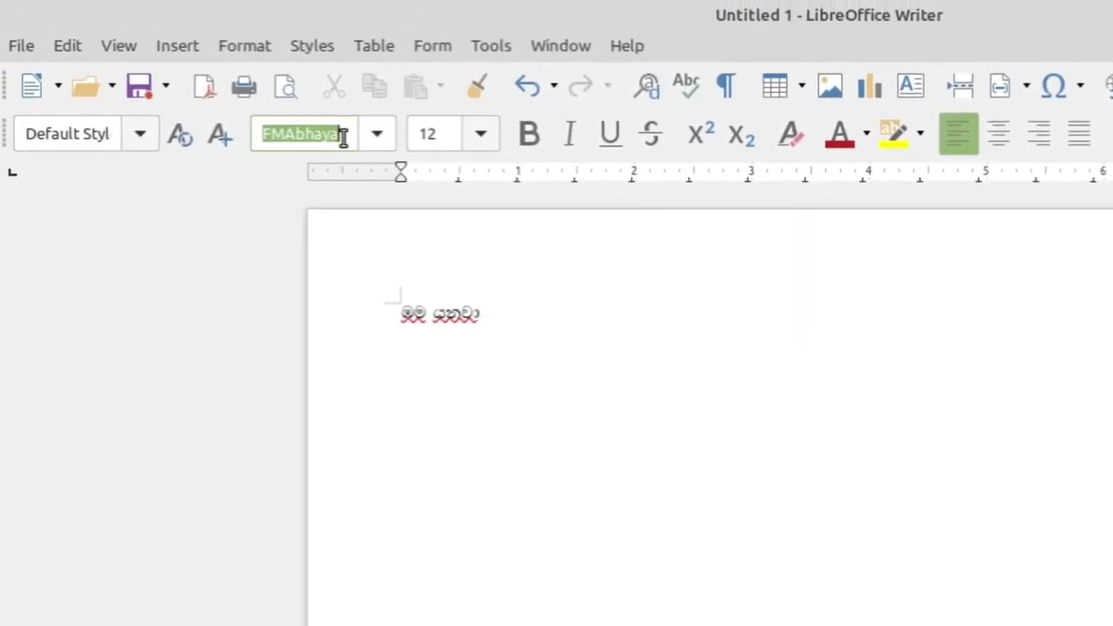
{"action": "type", "text": "D"}
{"action": "type", "text": "L-"}
{"action": "key", "text": "BackSpace"}
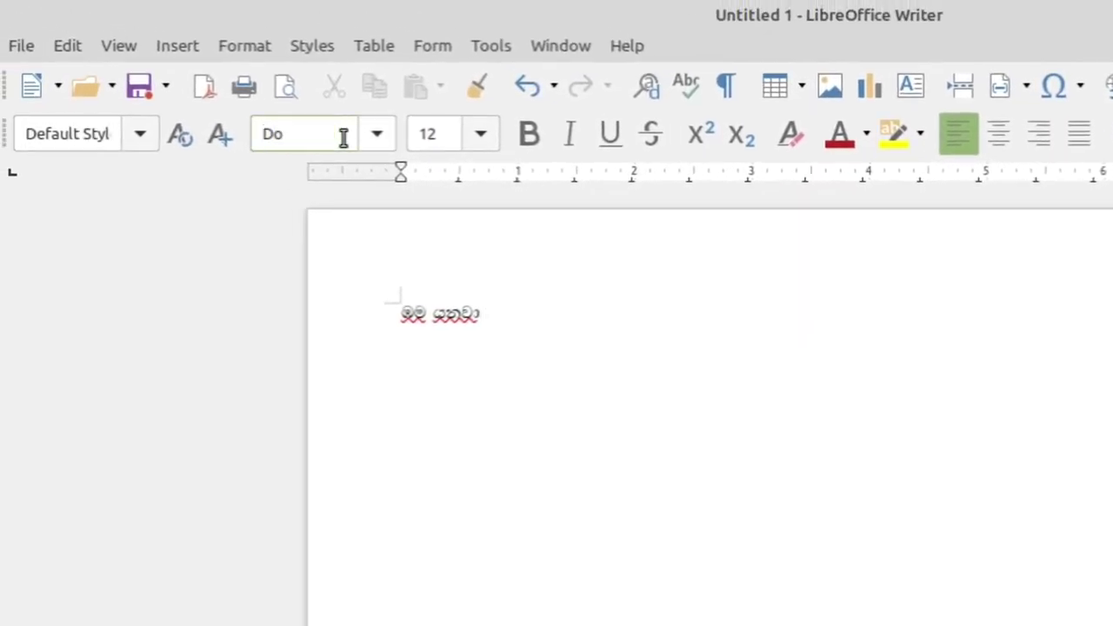
{"action": "key", "text": "BackSpace"}
{"action": "type", "text": "L"}
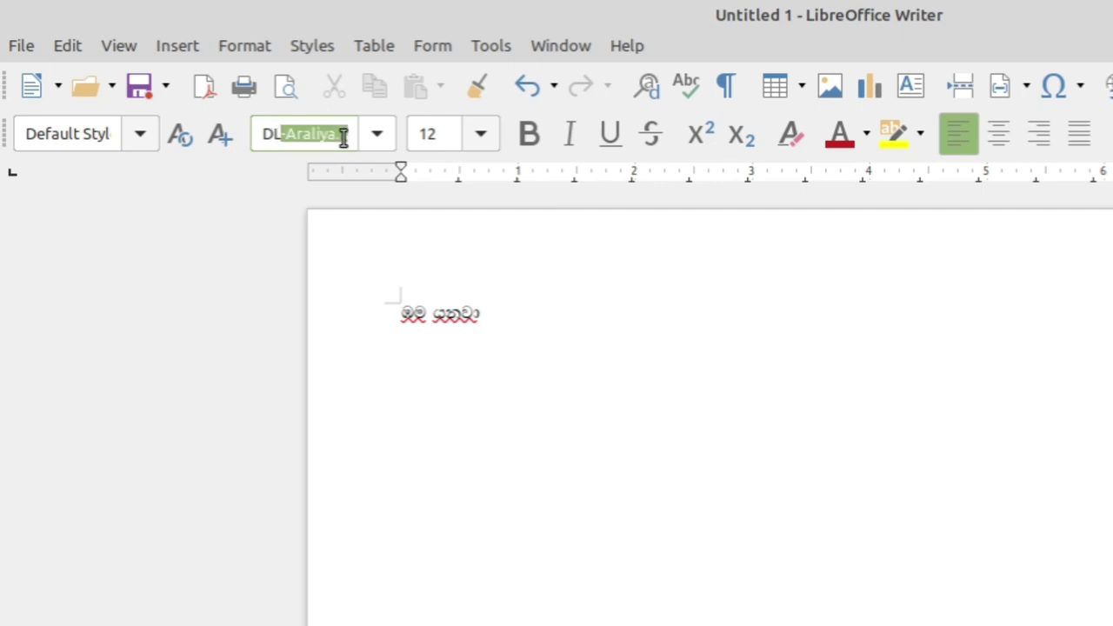